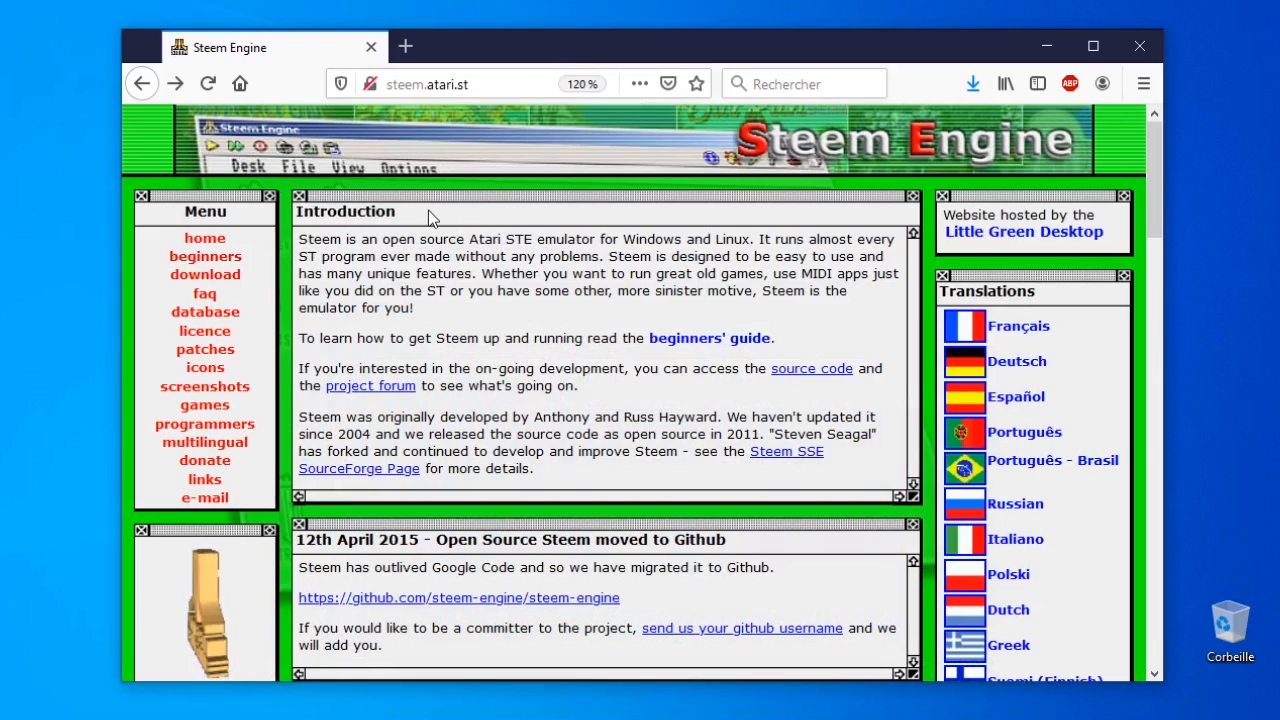
Download Steem 3.2 for Windows as steem_v3_2.zip from the Steem Engine site and extract the whole archive on the desktop.
left_click(207, 275)
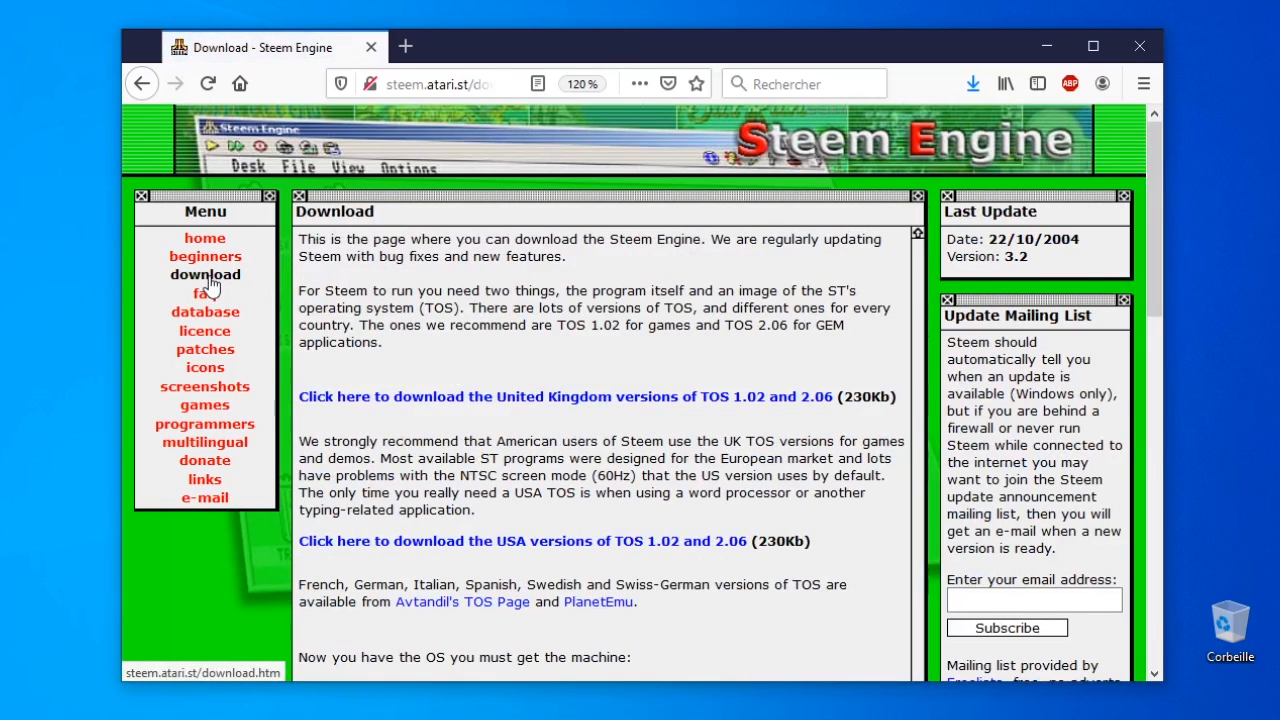
scroll(578, 373, "down", 5)
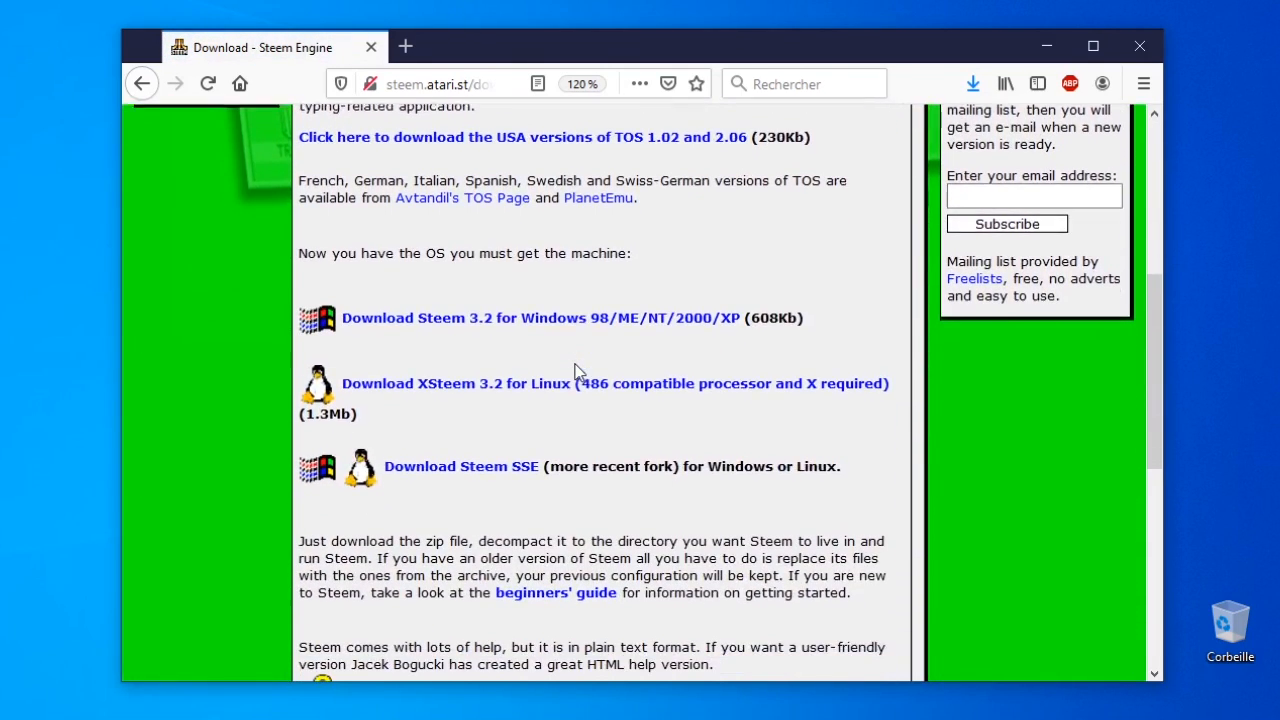
left_click(455, 306)
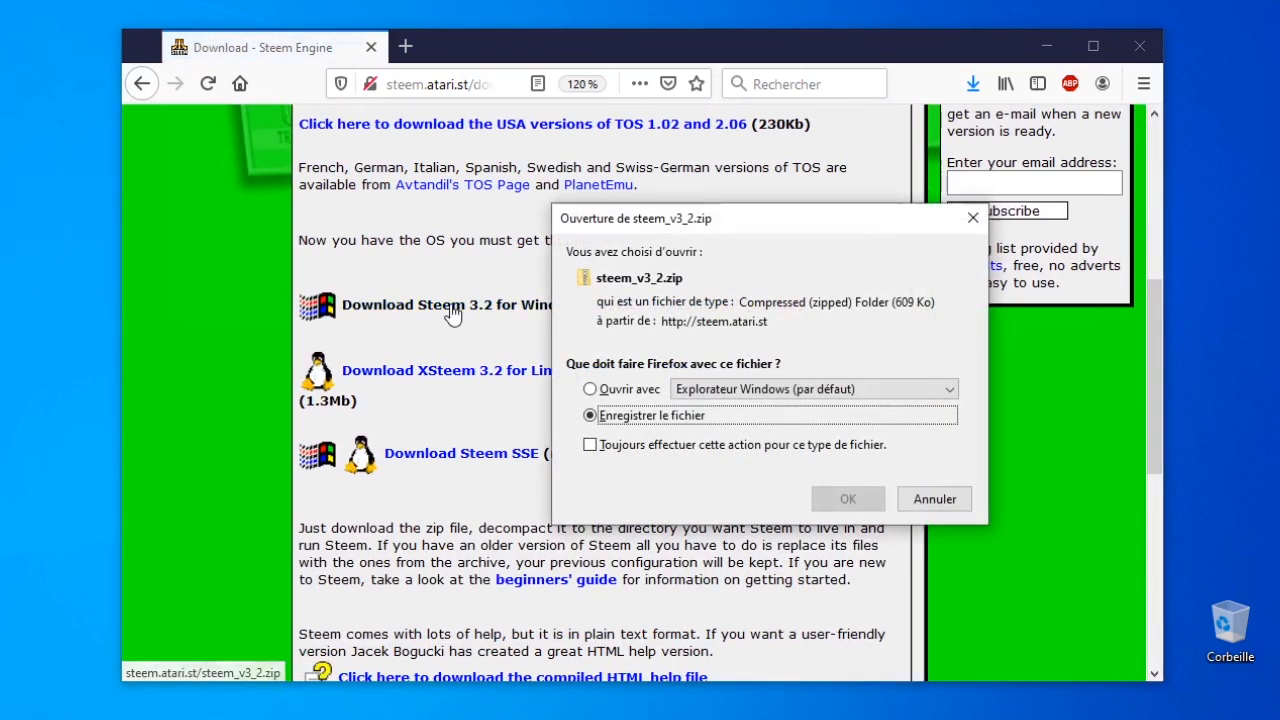
left_click(848, 499)
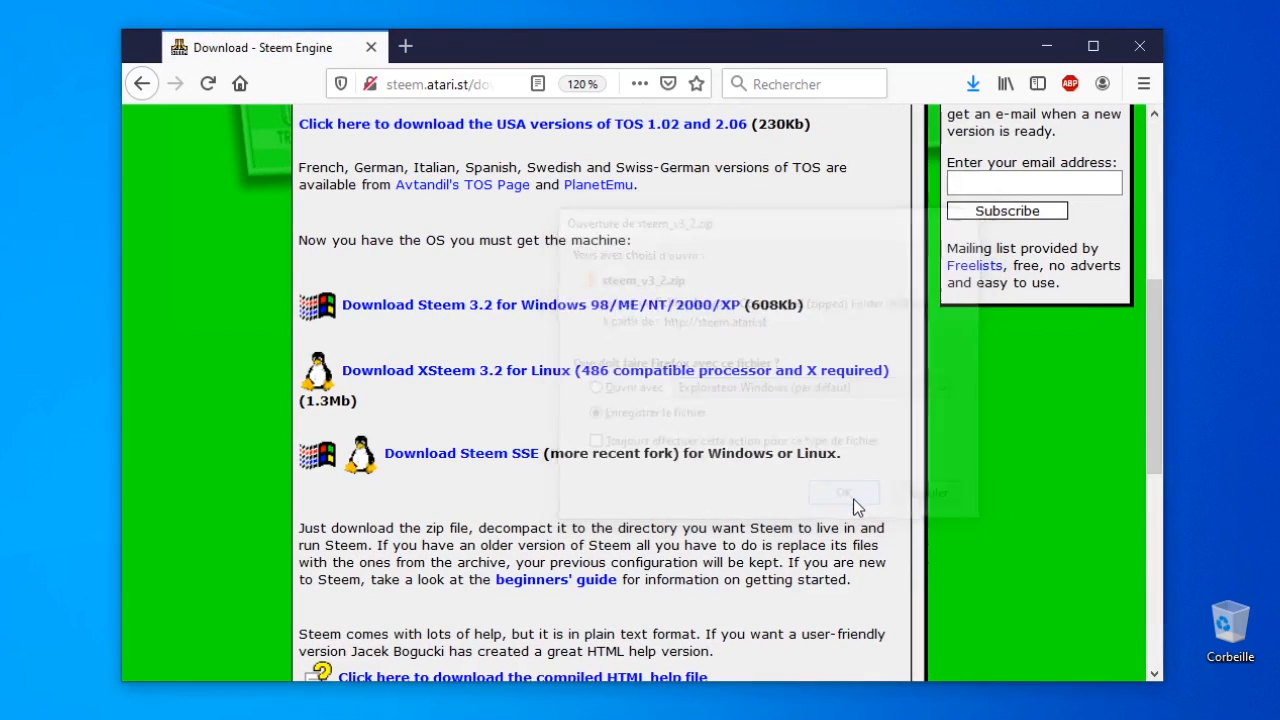
left_click(600, 481)
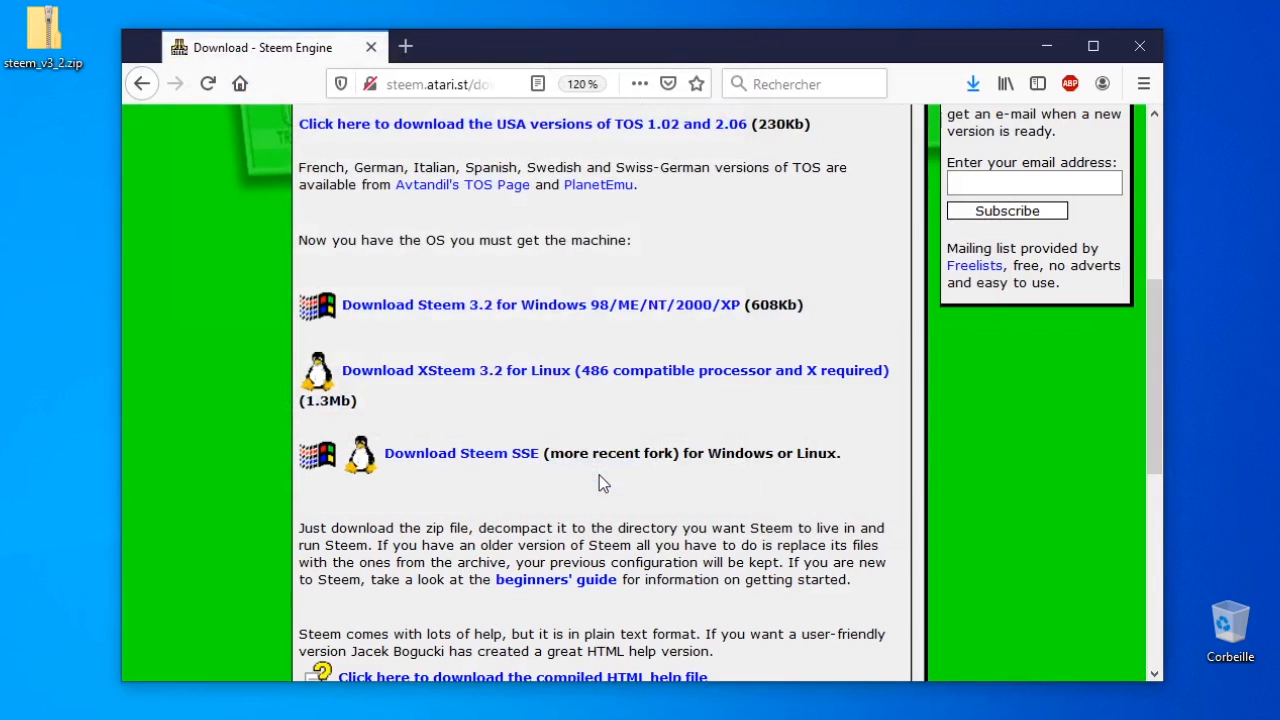
right_click(44, 40)
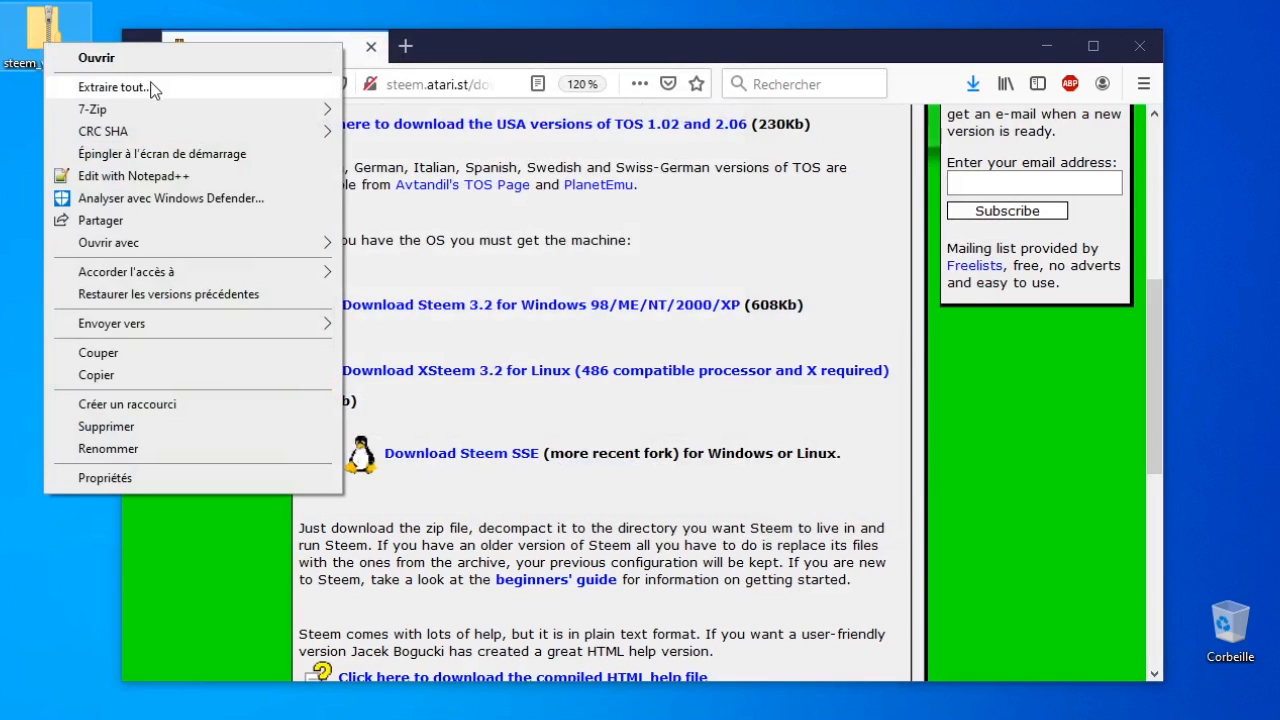
left_click(112, 87)
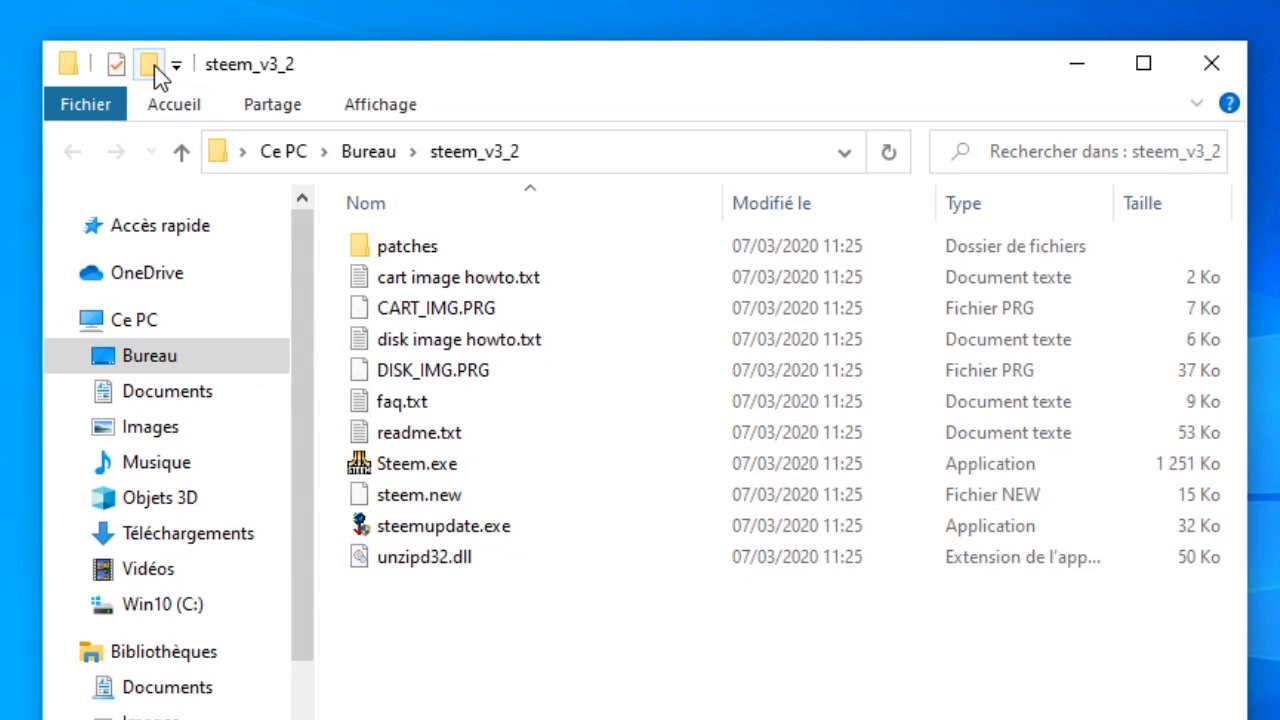
Create a folder named roms inside the steem_v3_2 folder and place the tos162fr.img file in it.
left_click(150, 65)
type("roms")
key("Return")
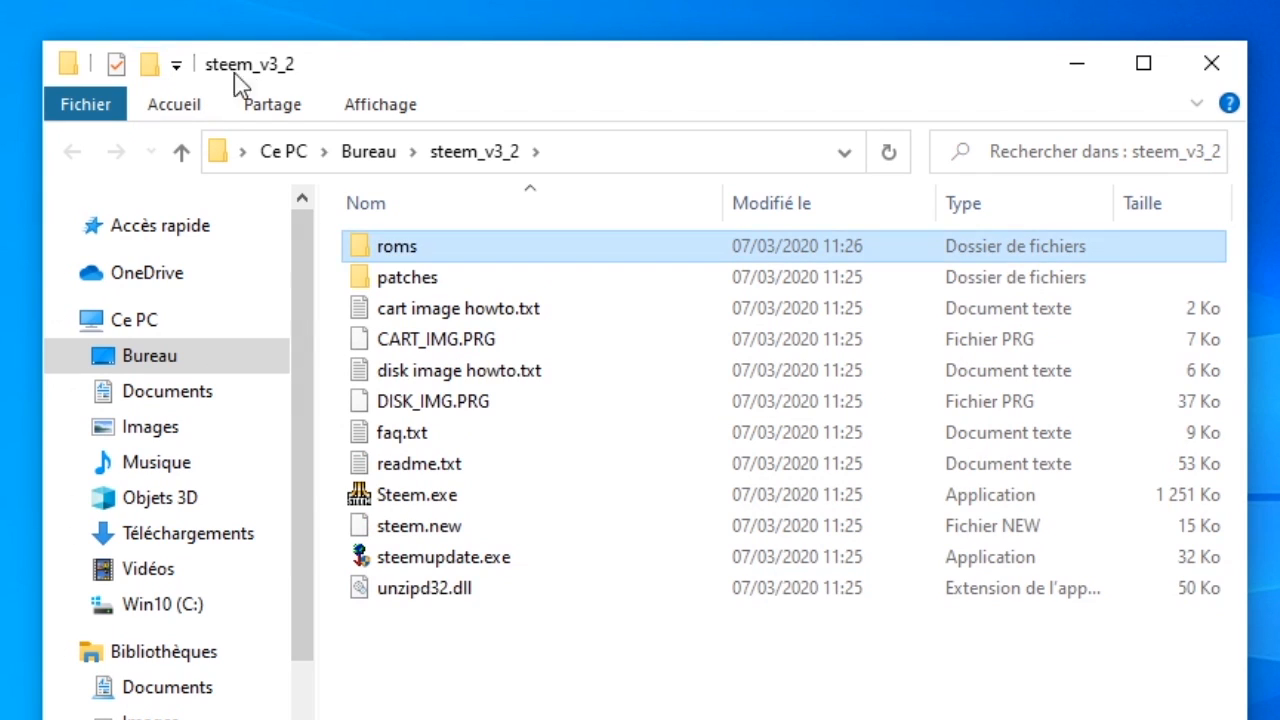
double_click(365, 250)
left_click_drag(1279, 275, 411, 262)
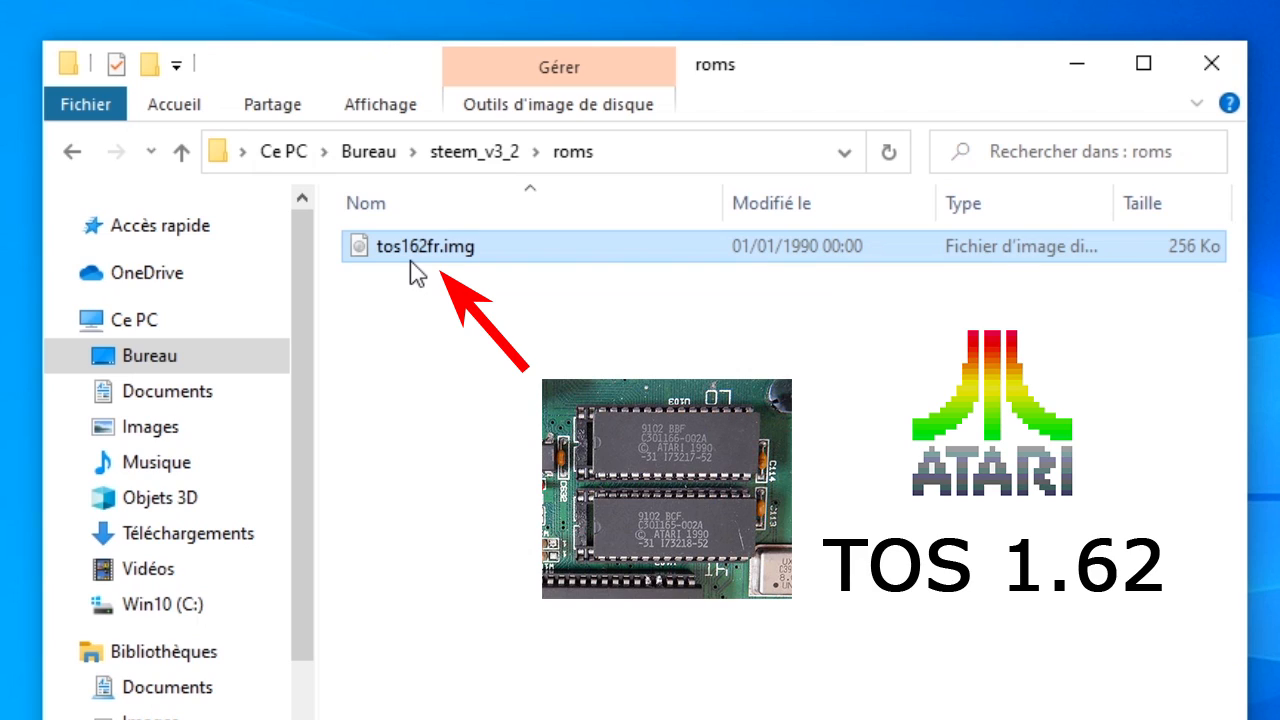
Create two more folders named disks and c in the steem_v3_2 folder.
left_click(455, 155)
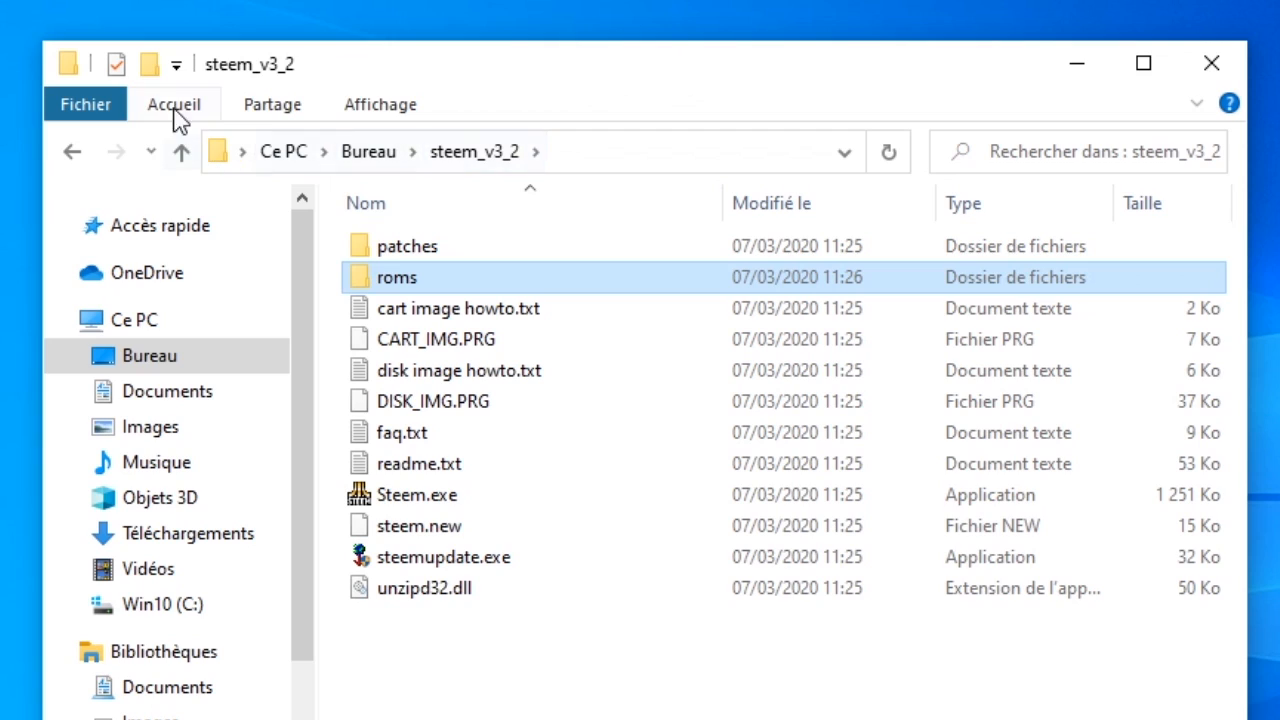
left_click(148, 65)
type("disks")
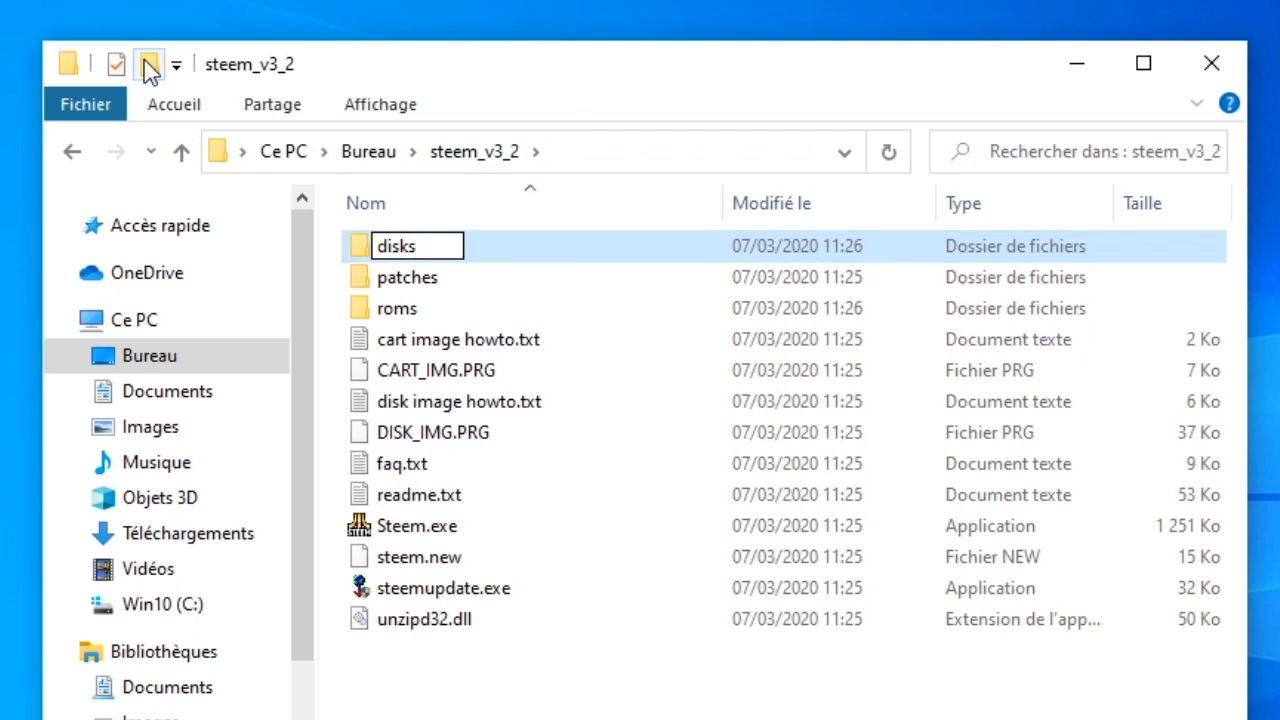
key("Return")
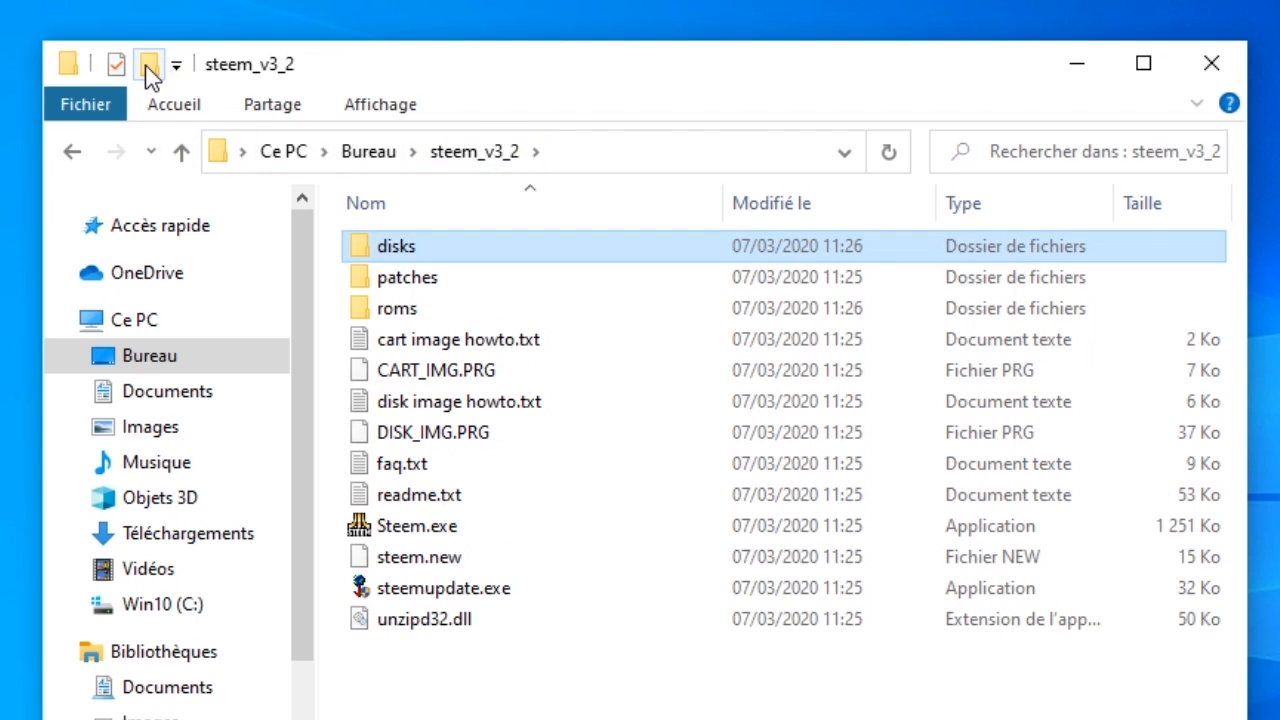
left_click(149, 66)
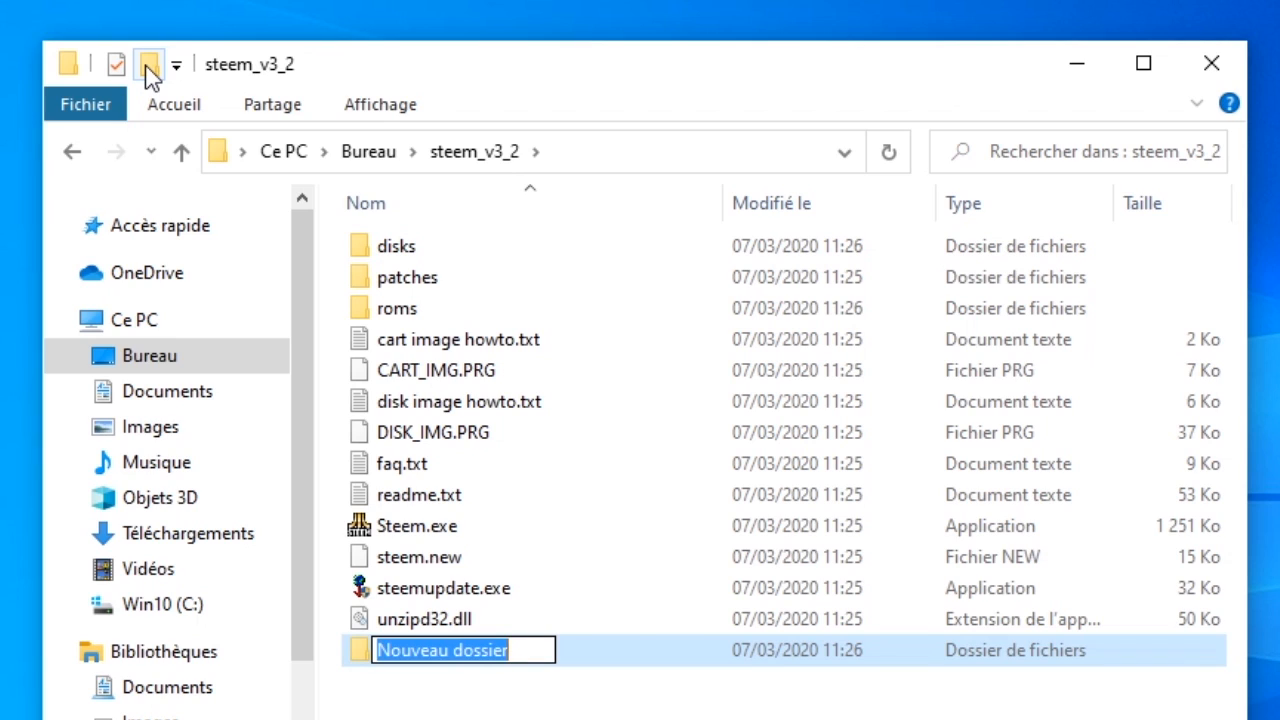
type("c")
key("Return")
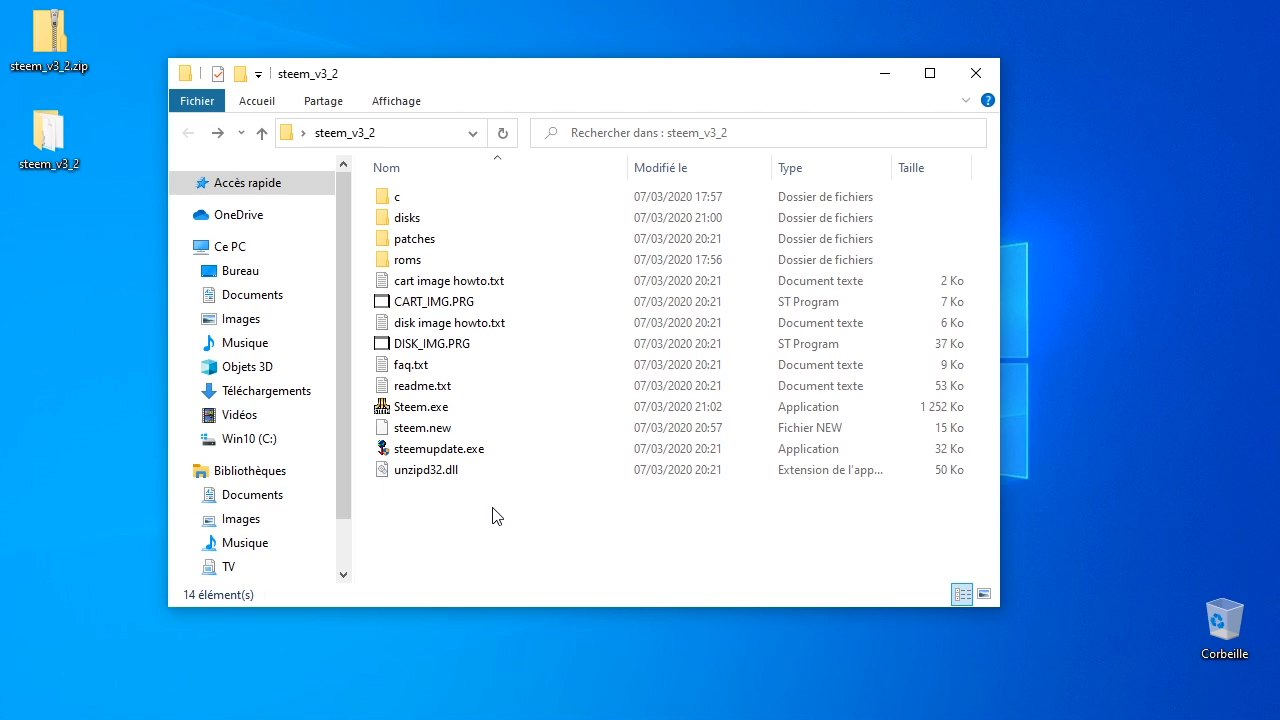
Launch Steem.exe, allowing it to run despite the SmartScreen block, and decline the Start Menu shortcut.
double_click(430, 410)
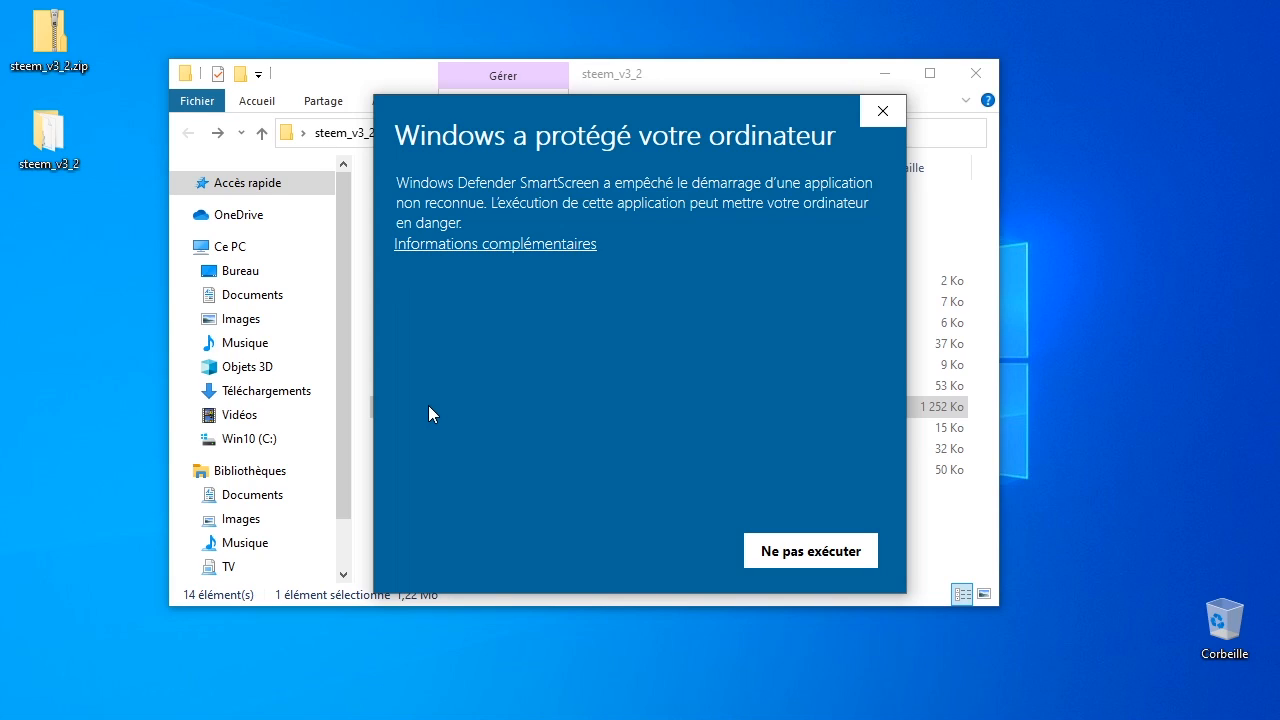
left_click(514, 245)
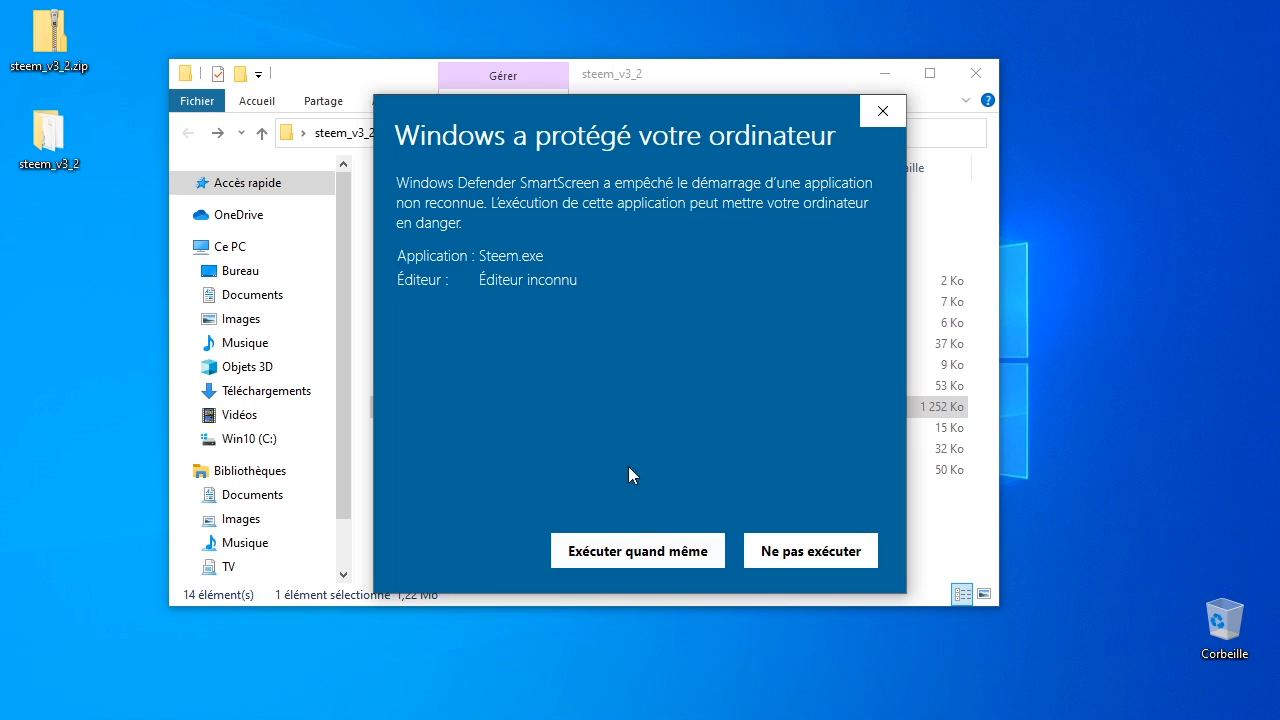
left_click(636, 551)
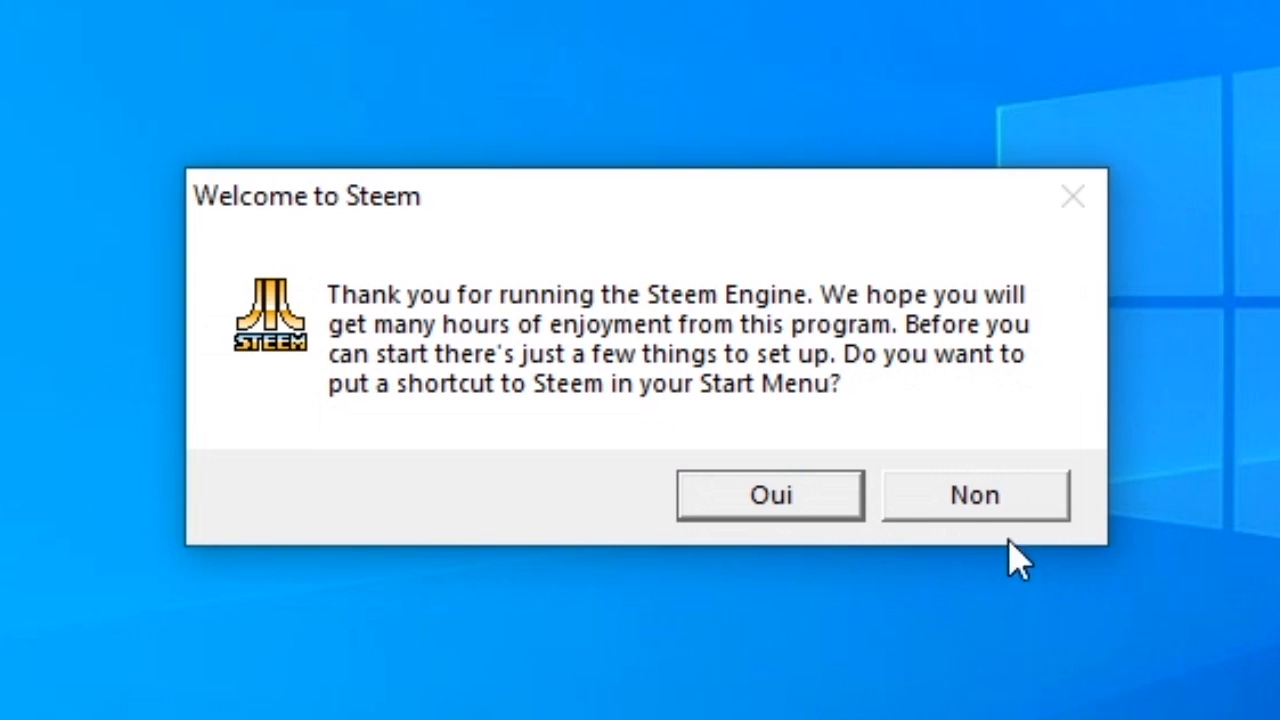
left_click(1037, 496)
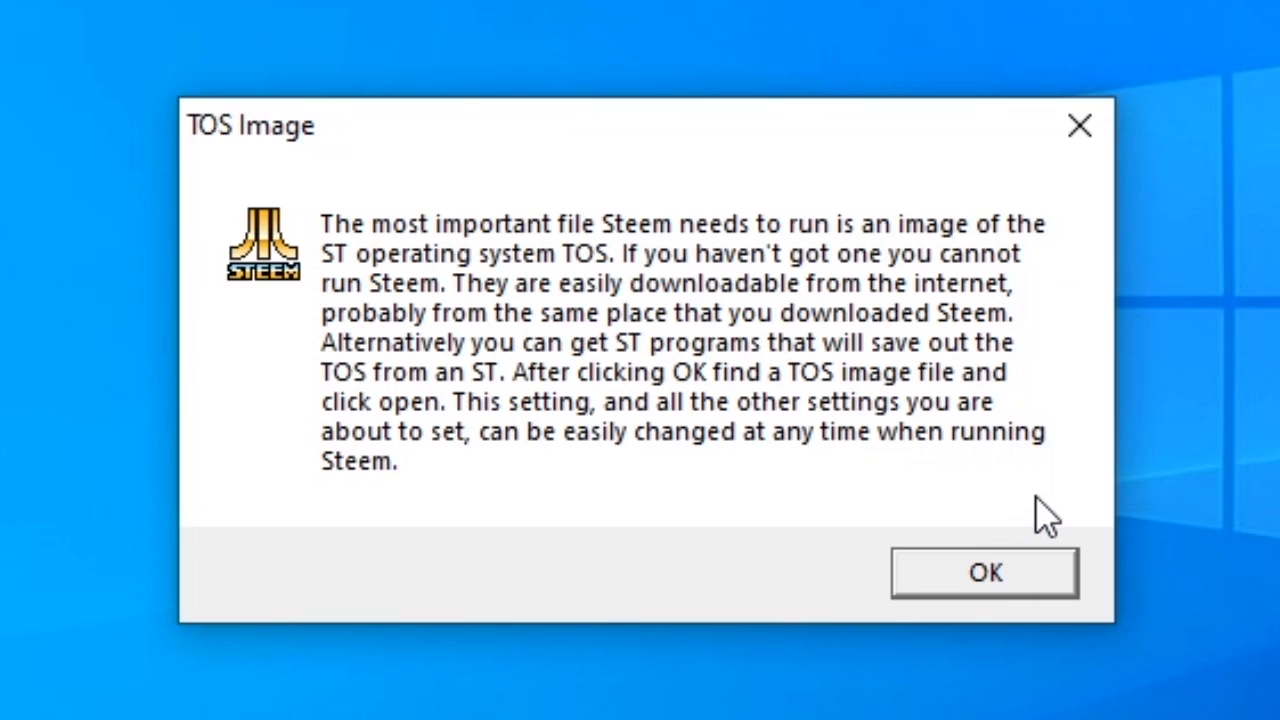
Choose tos162fr.img from the roms folder as Steem's TOS image.
left_click(1016, 587)
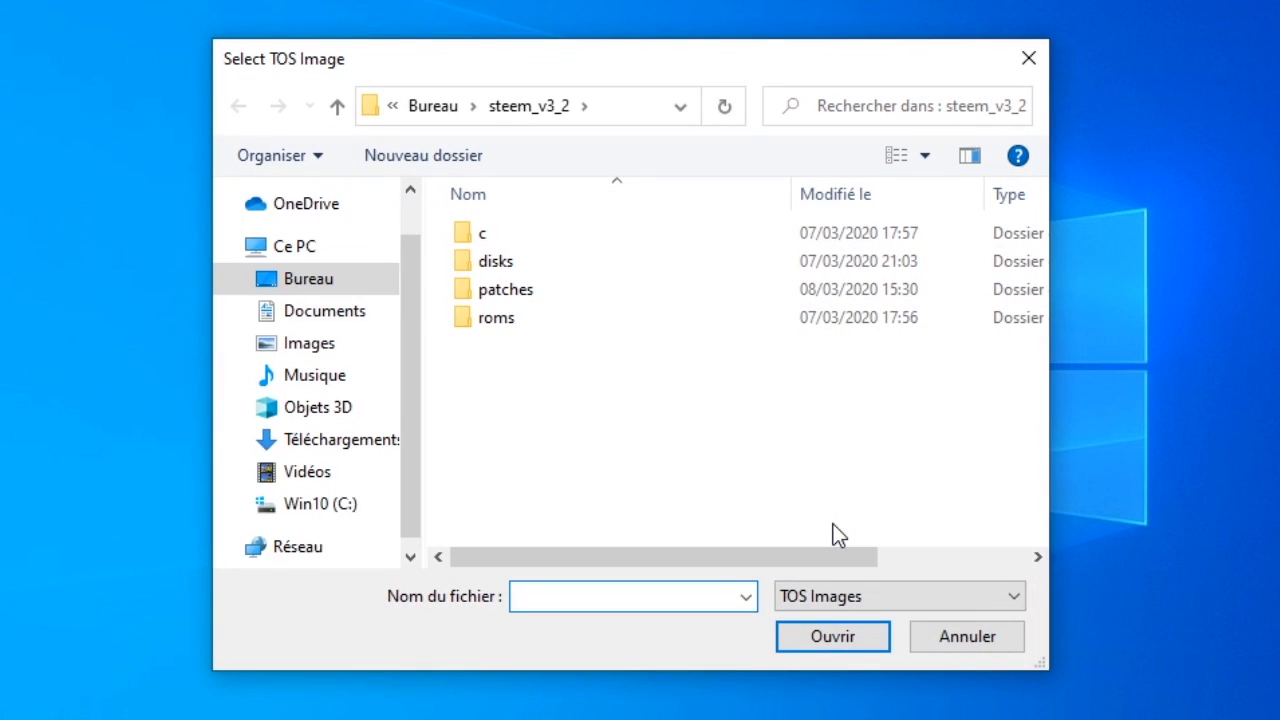
double_click(488, 315)
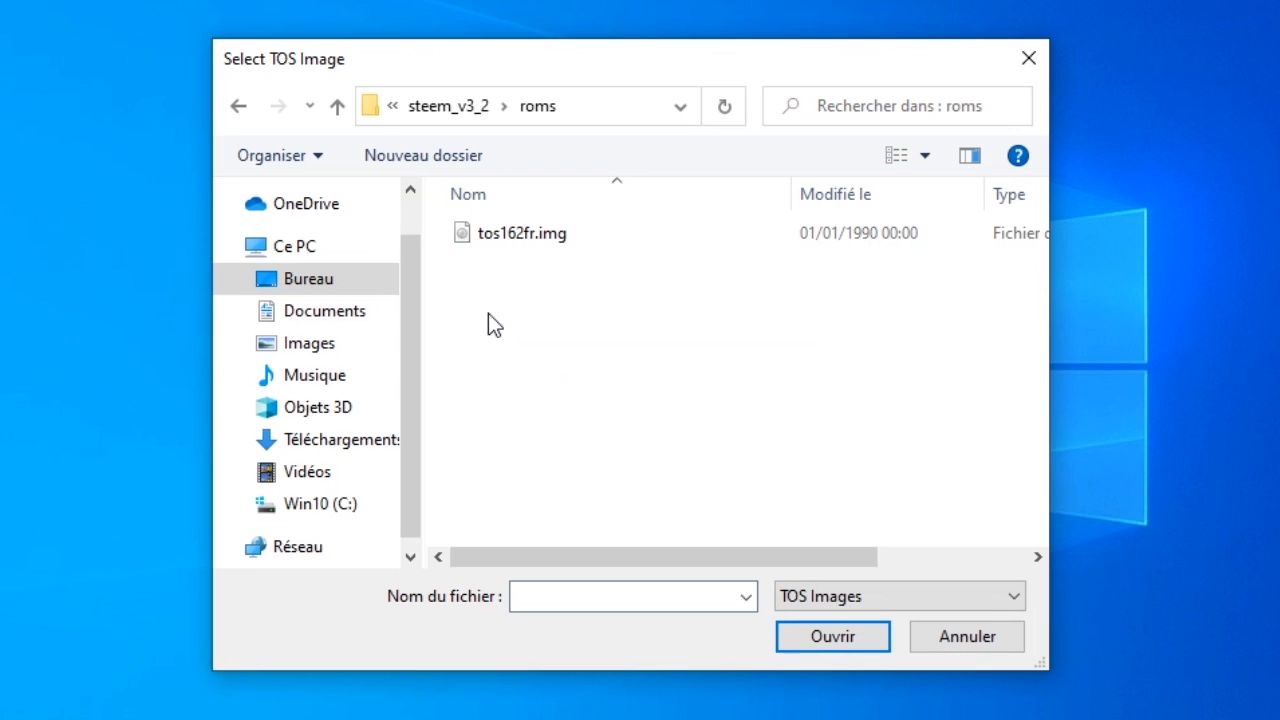
left_click(489, 233)
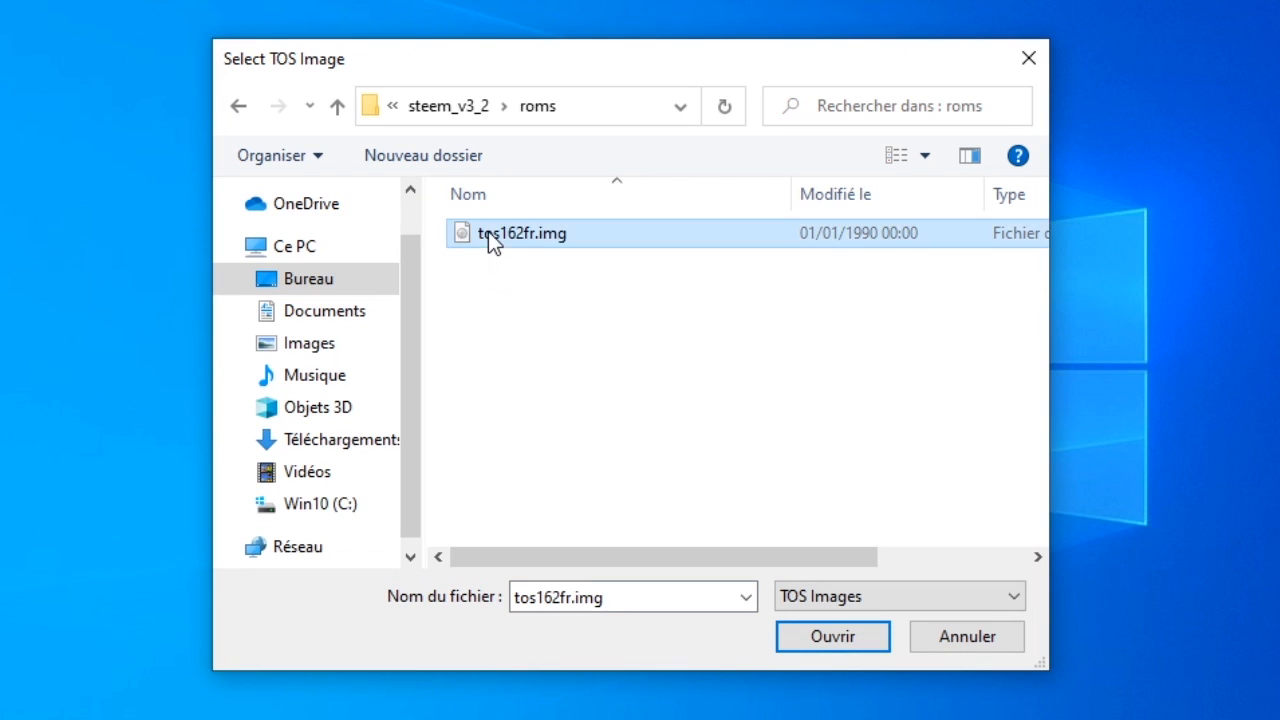
left_click(849, 635)
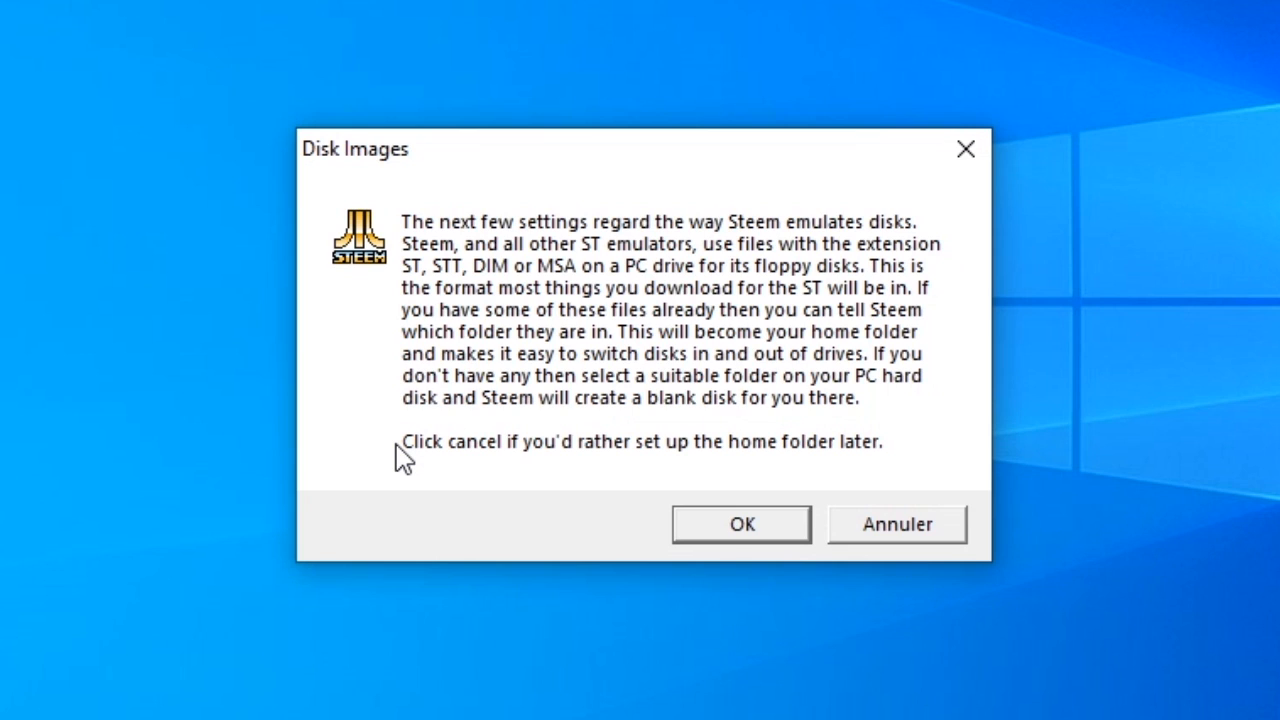
Set the disks folder inside steem_v3_2 as the home folder for floppy disk images.
left_click(784, 534)
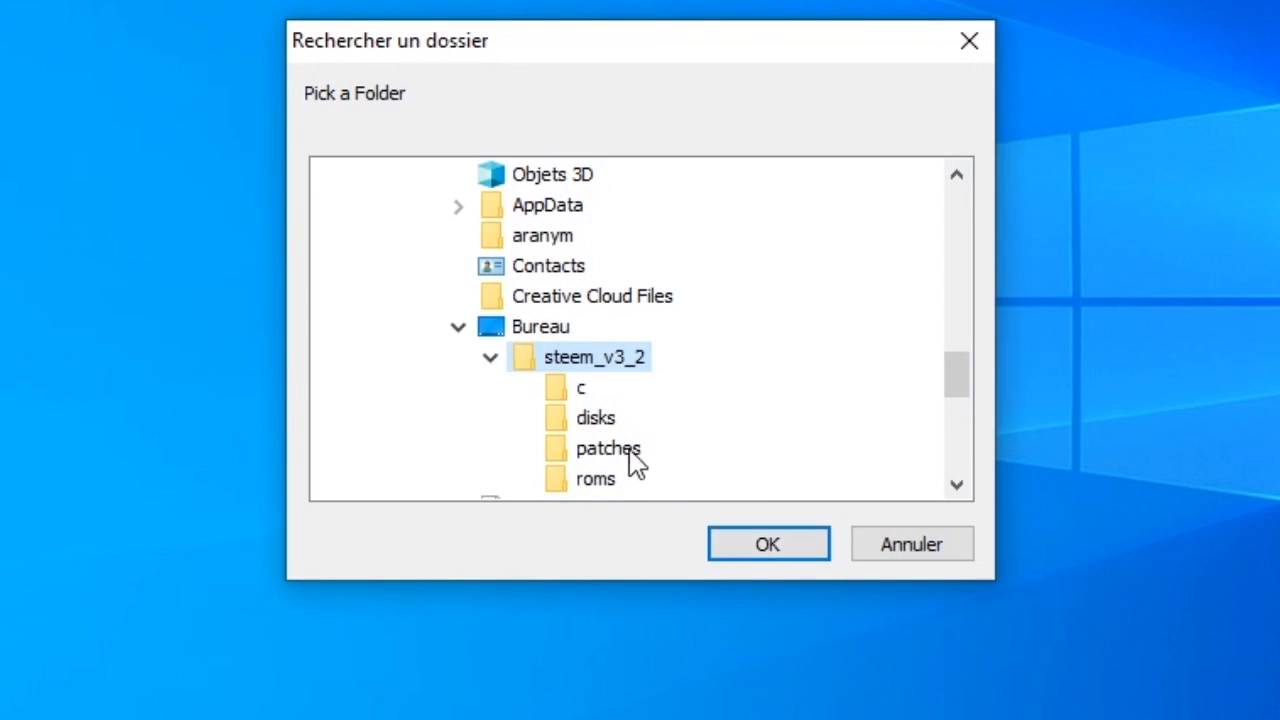
left_click(598, 420)
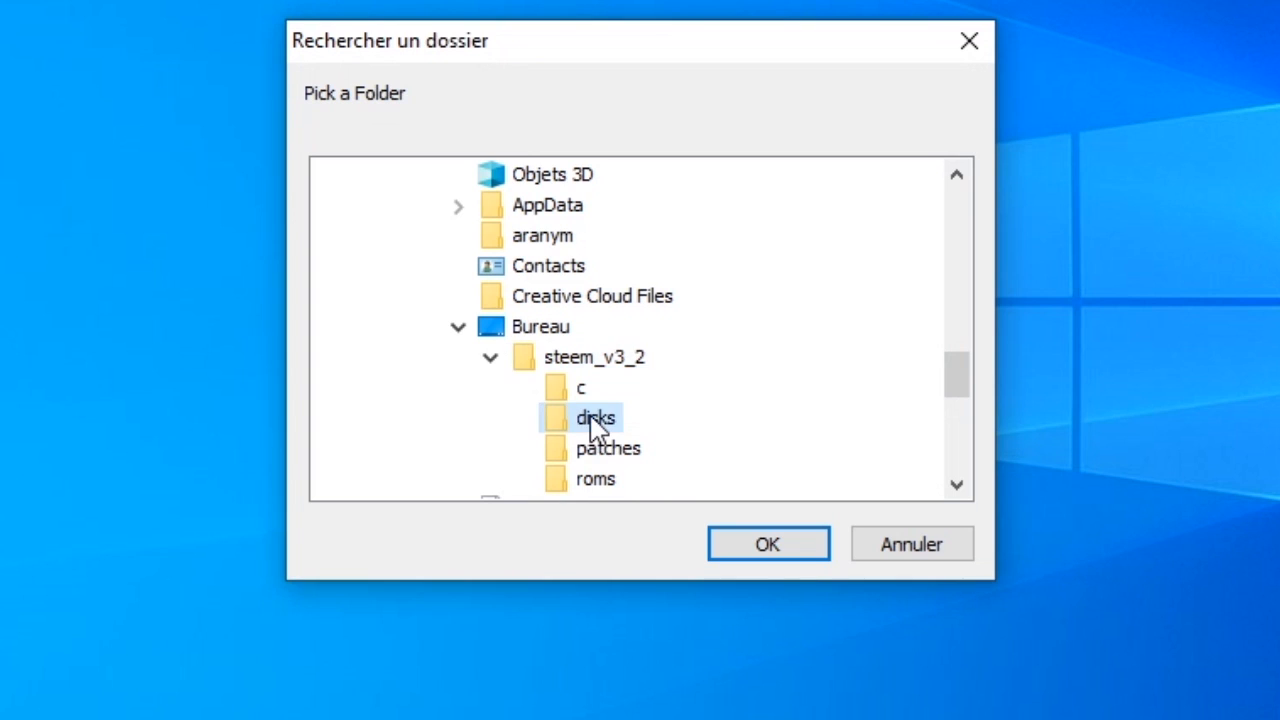
left_click(778, 540)
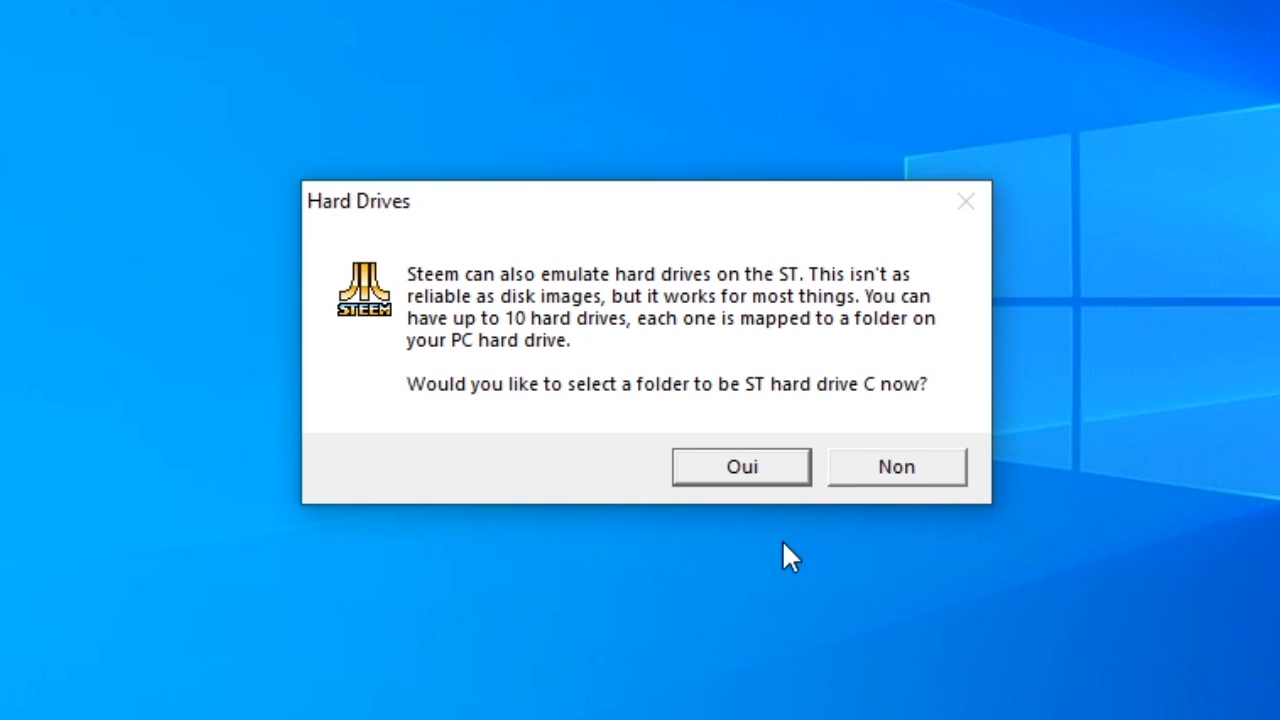
Map ST hard drive C to the c folder in steem_v3_2, decline a drive D and finish the initial setup.
left_click(766, 478)
left_click(560, 392)
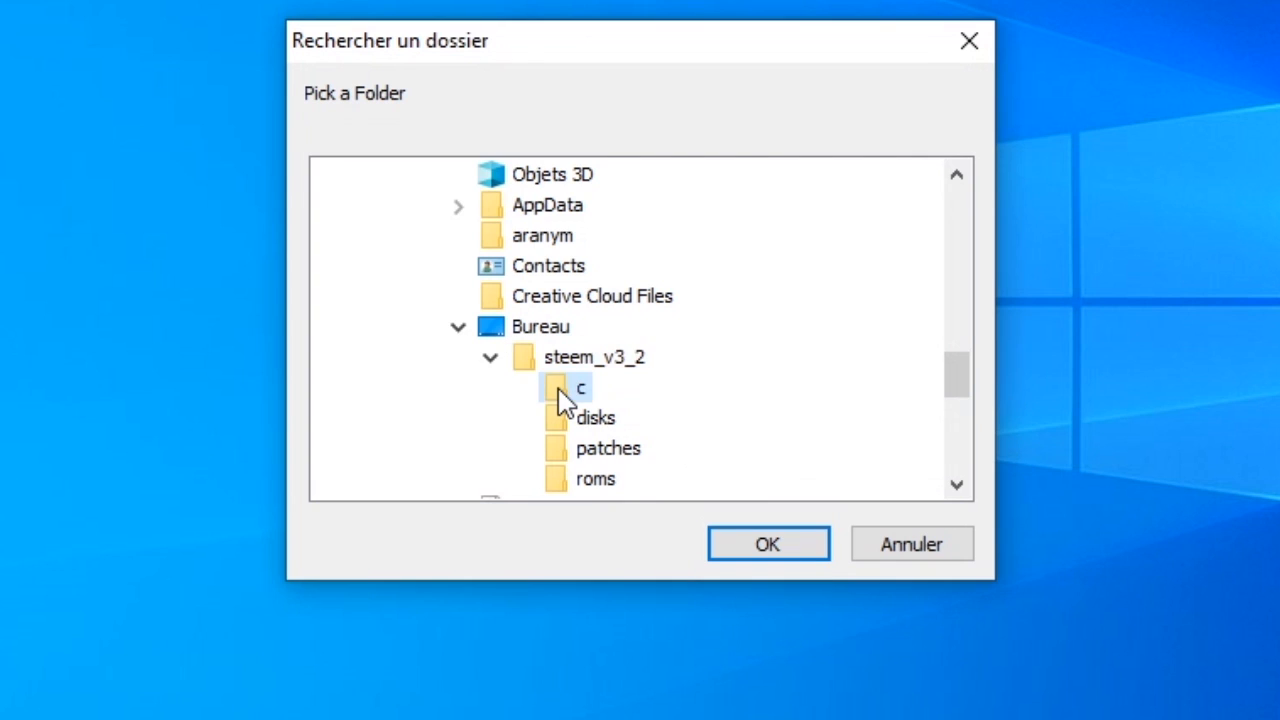
left_click(802, 548)
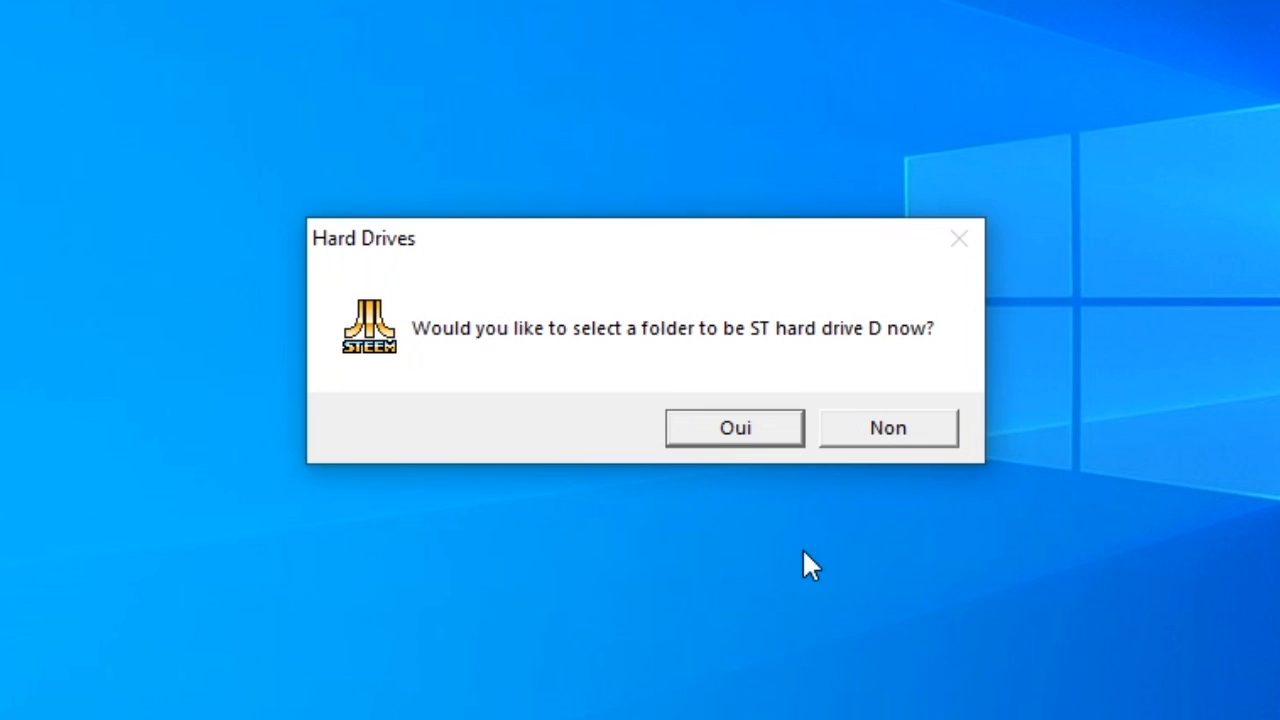
left_click(885, 439)
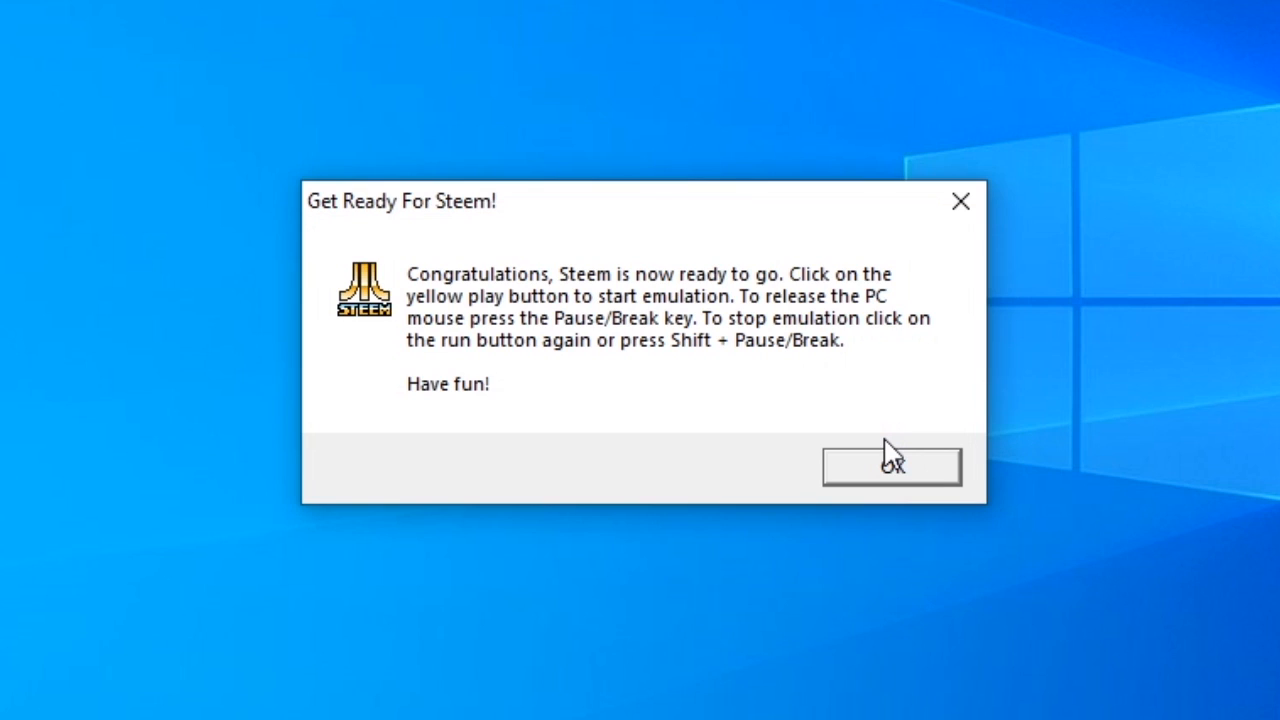
left_click(875, 466)
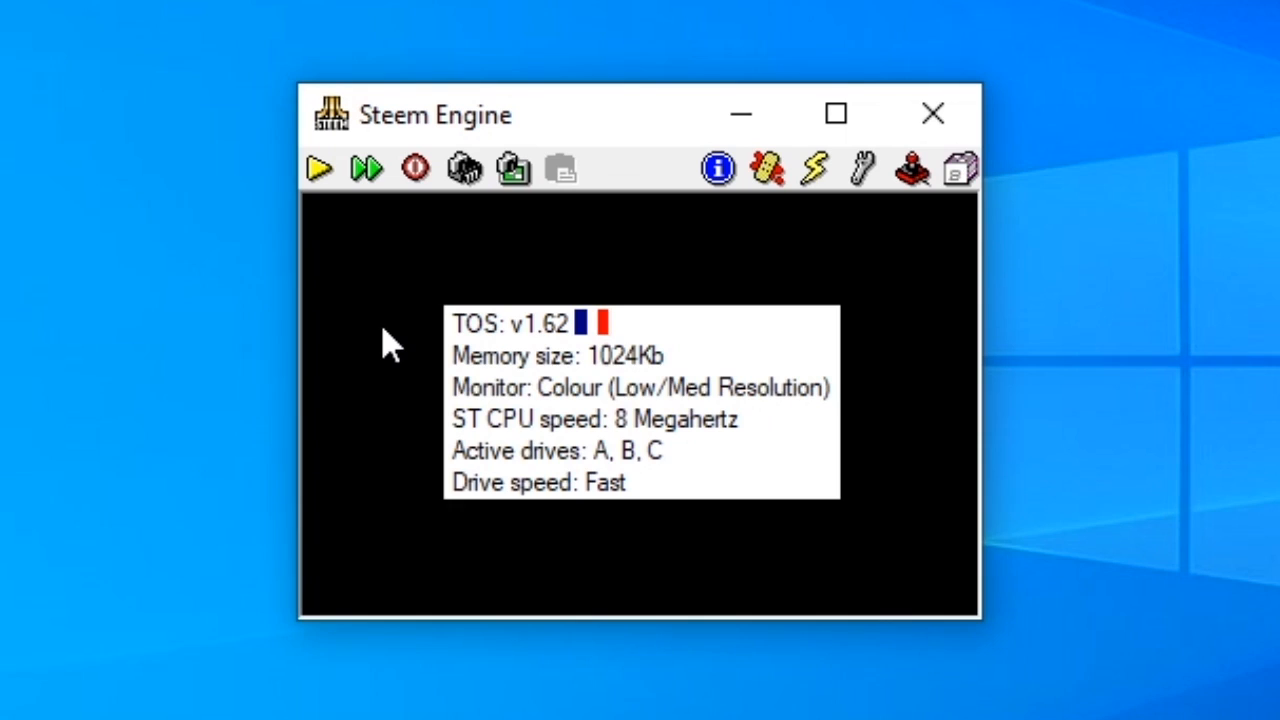
Start the emulation, open disk C on the emulated desktop to check its contents, and close its window.
left_click(320, 170)
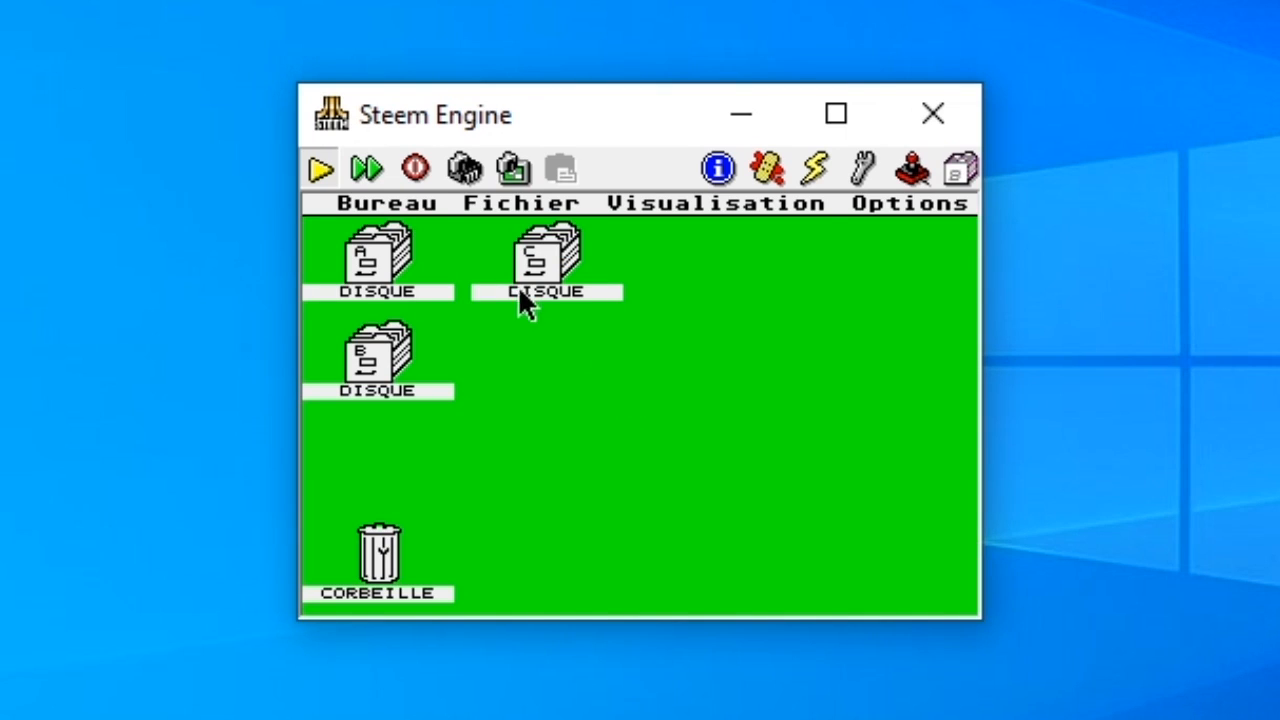
mouse_move(815, 205)
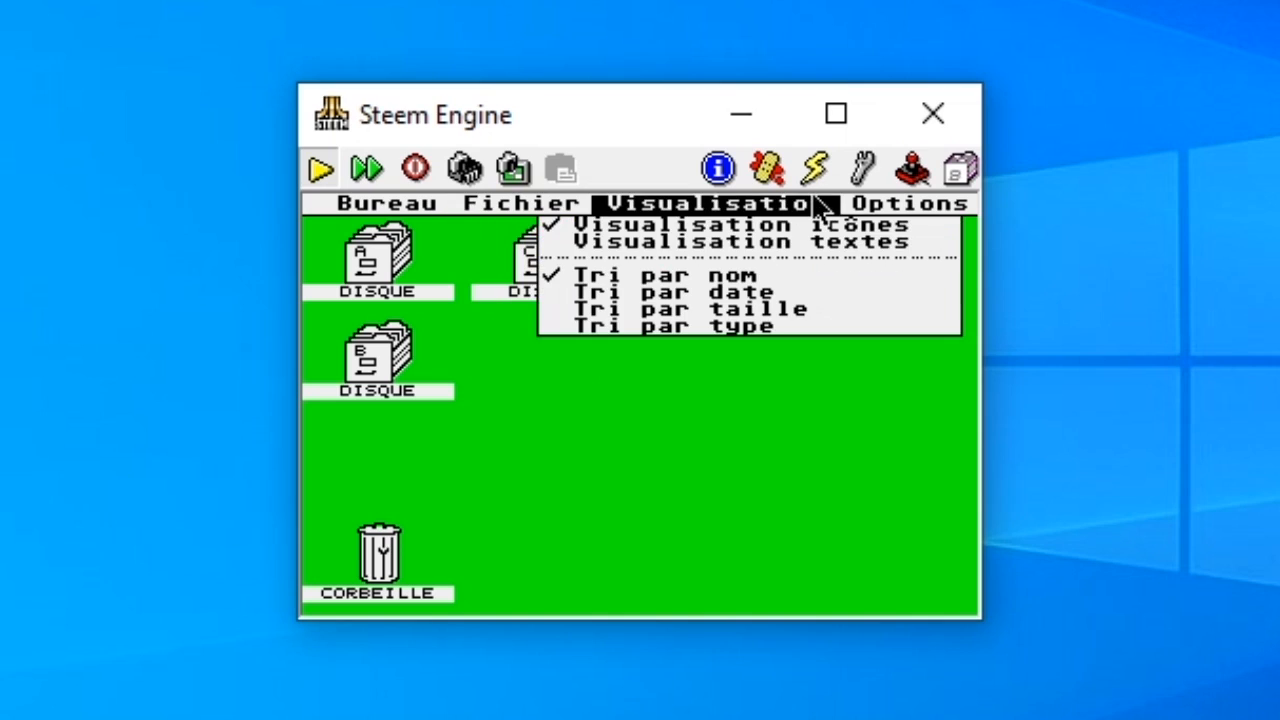
left_click(560, 282)
double_click(537, 250)
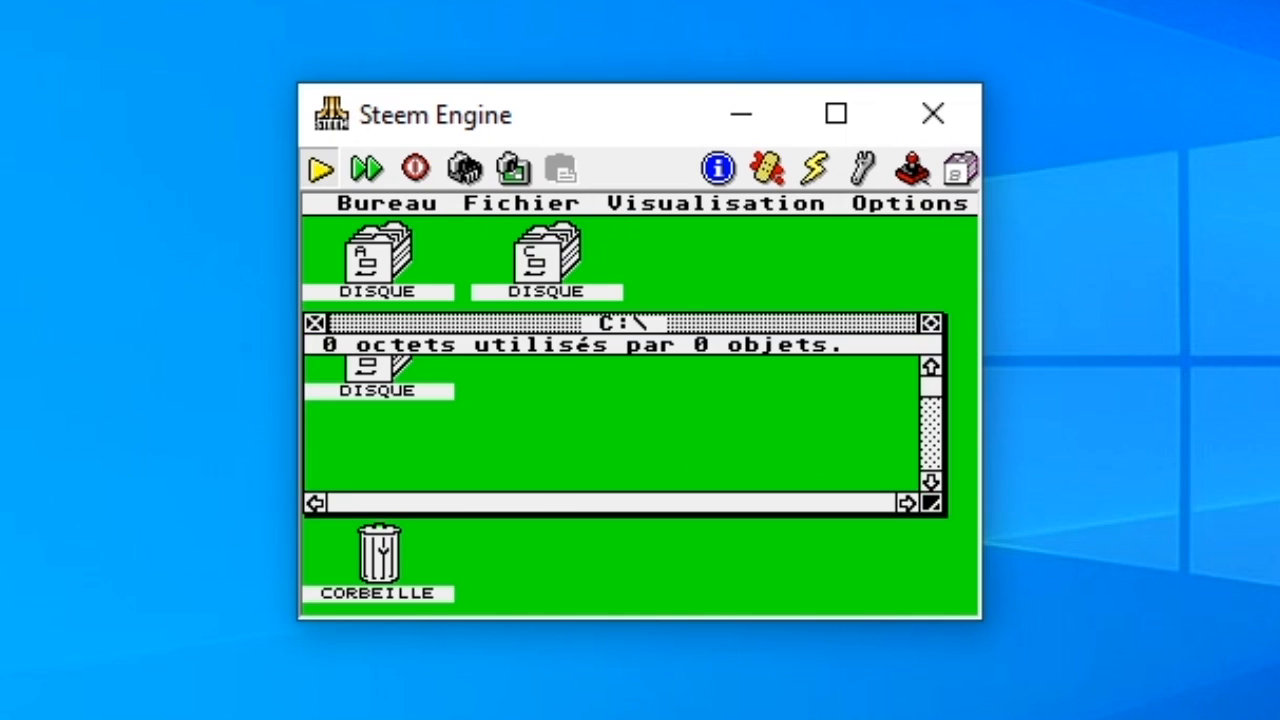
left_click(315, 323)
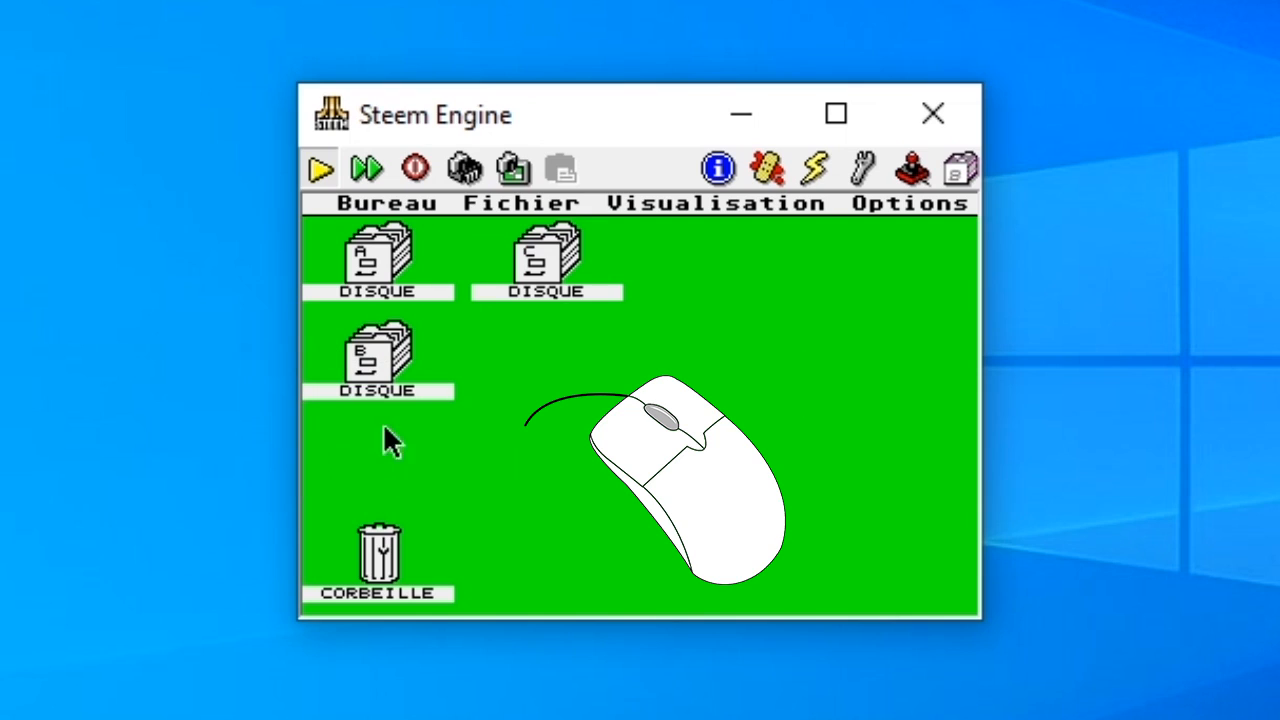
mouse_move(443, 205)
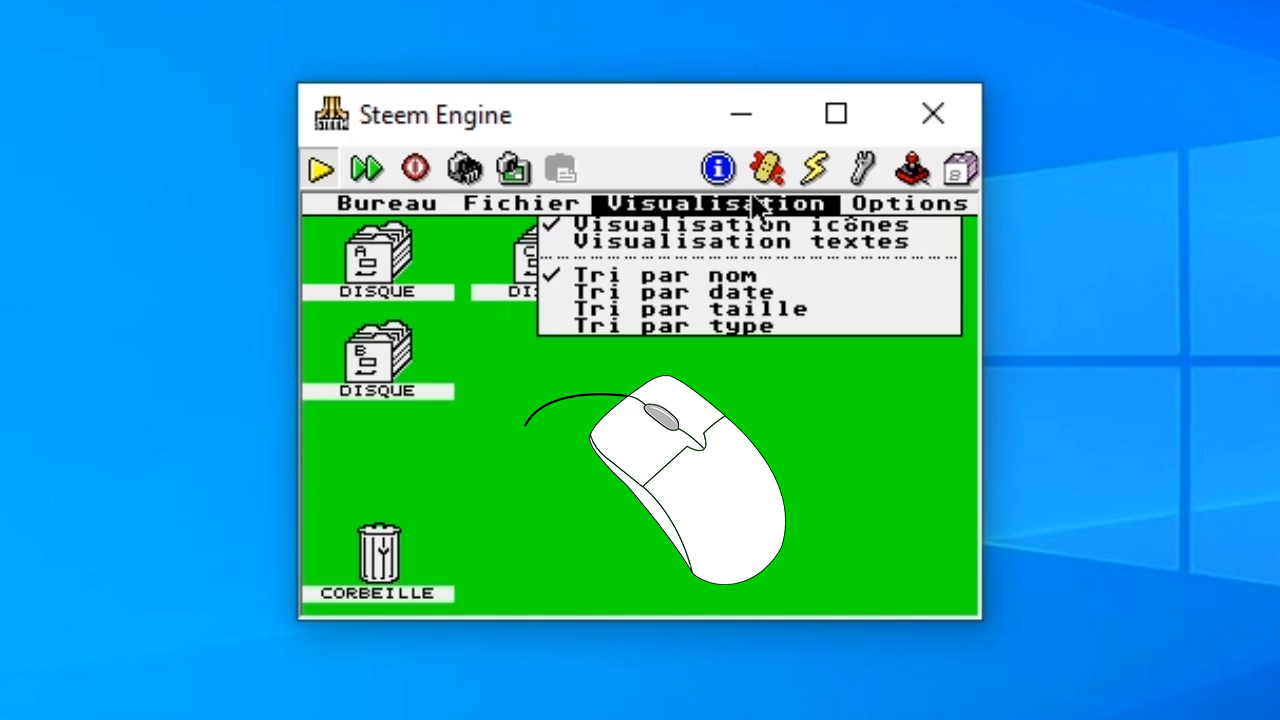
mouse_move(957, 205)
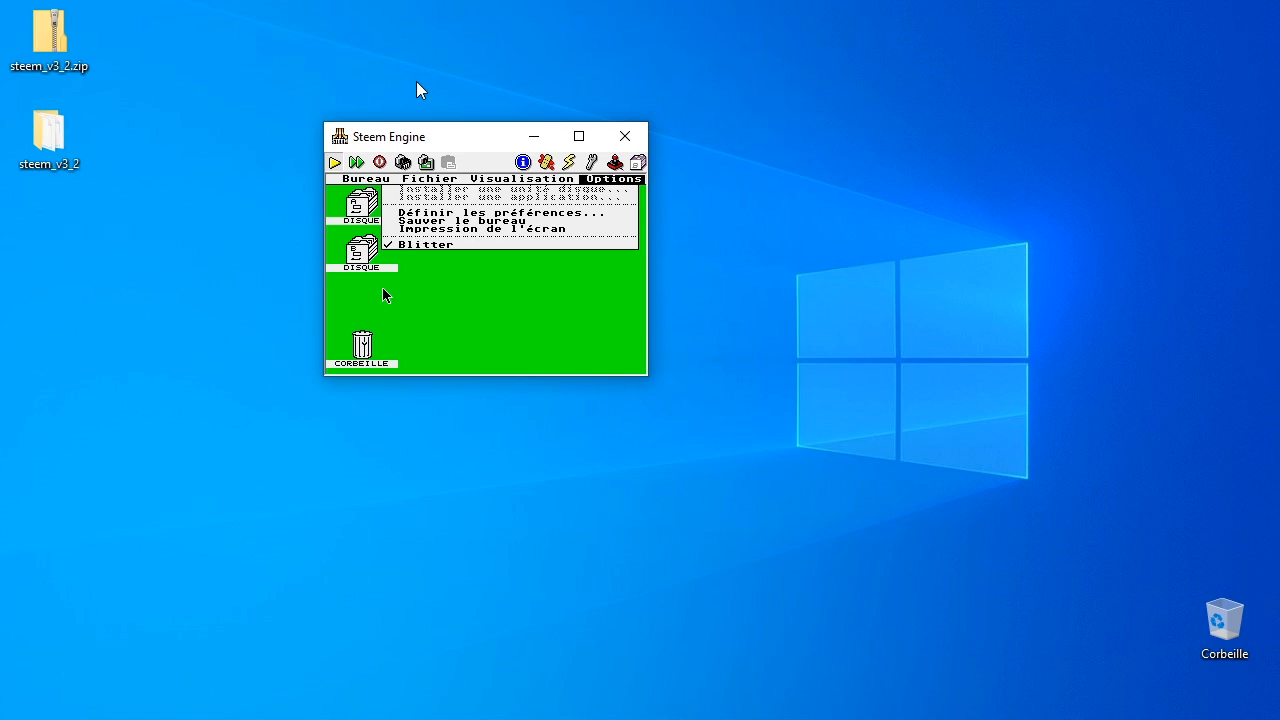
Enlarge the Steem Engine window and set its low-resolution window size to Double Size - No Stretch.
left_click(342, 138)
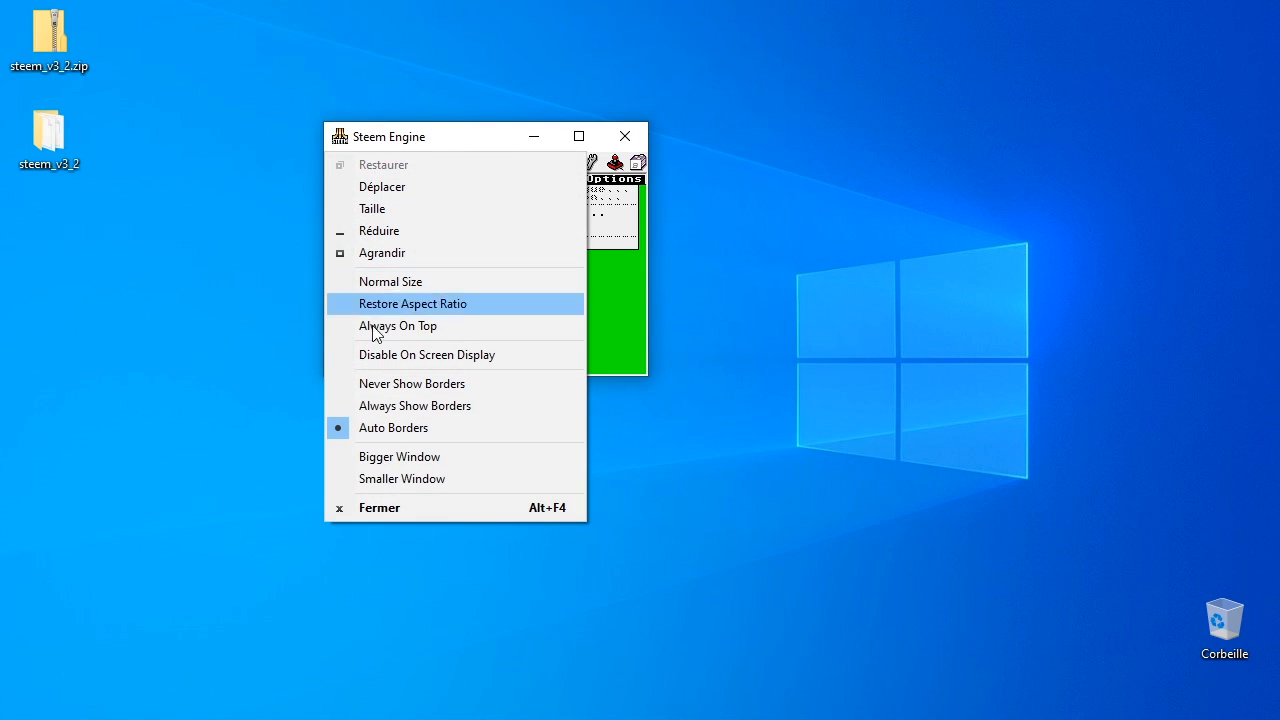
left_click(470, 461)
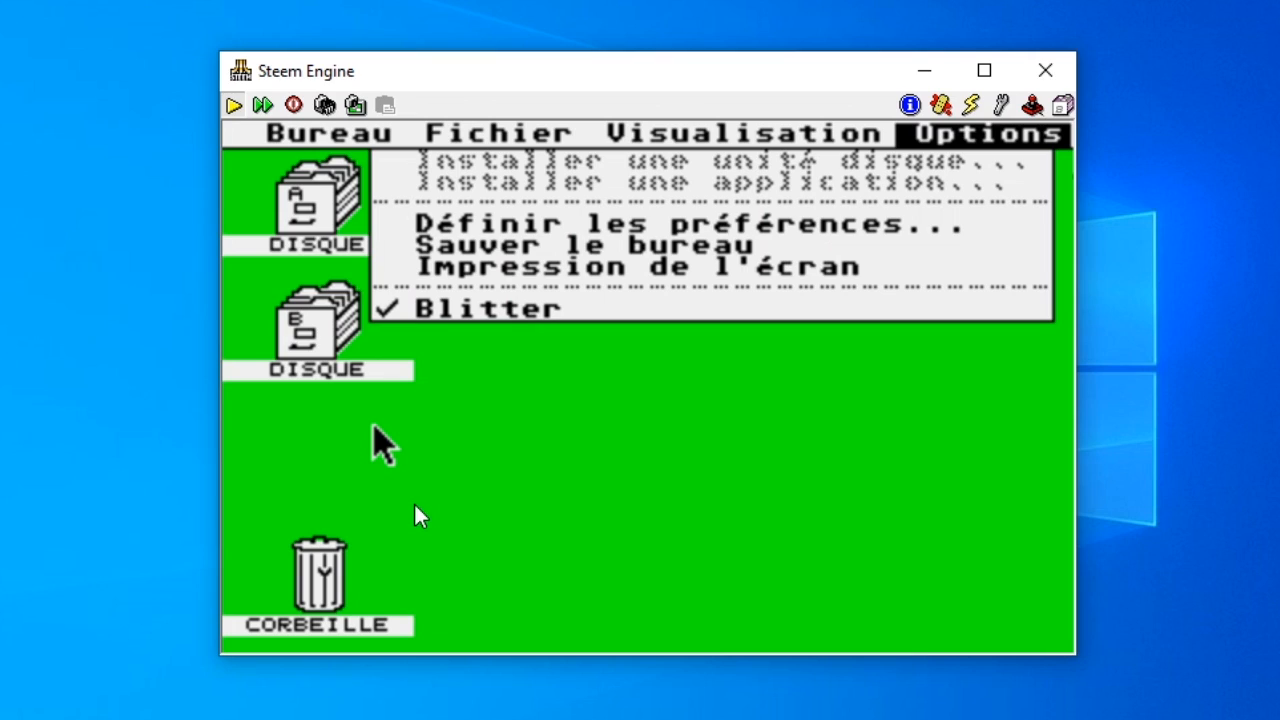
left_click(1000, 105)
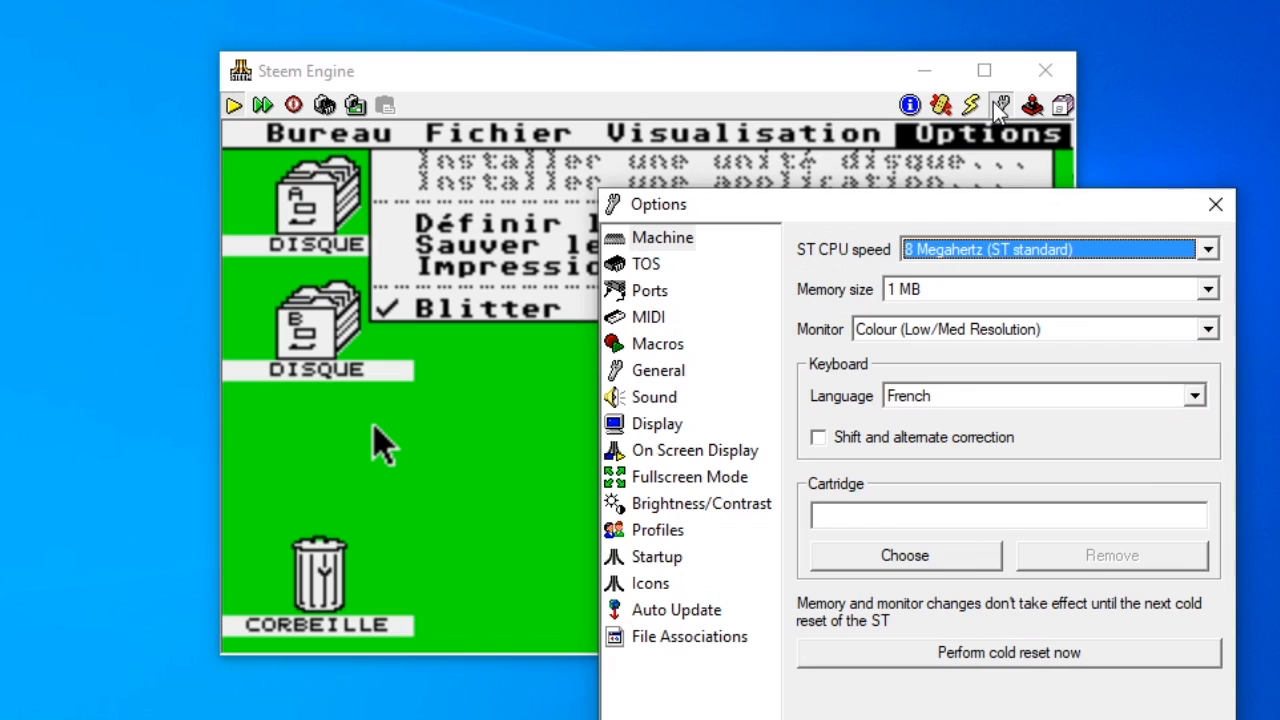
left_click(658, 430)
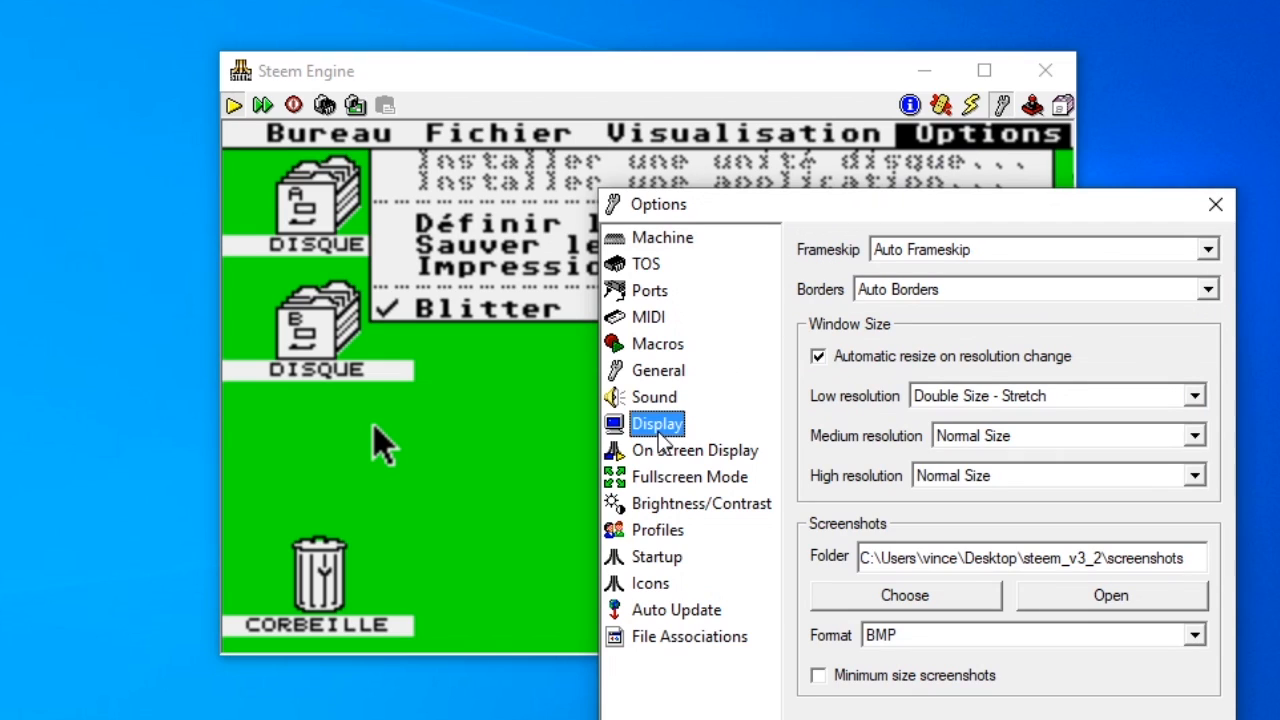
left_click(1077, 398)
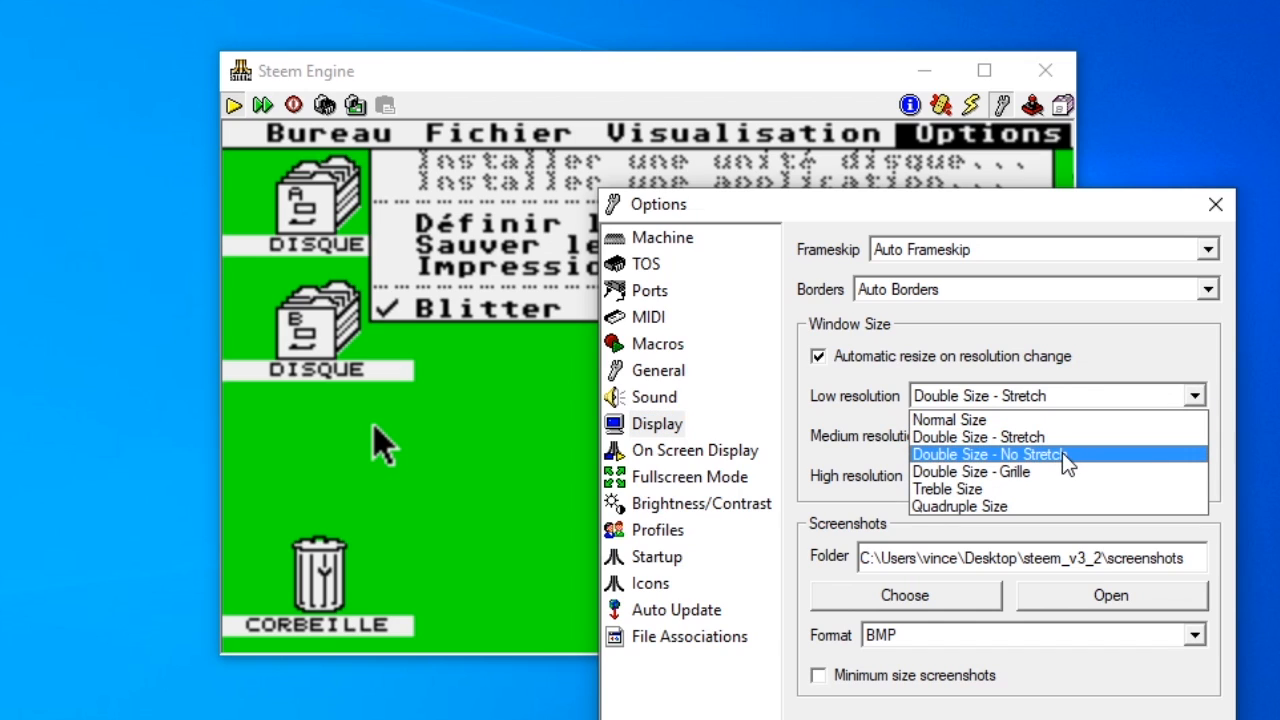
left_click(1064, 455)
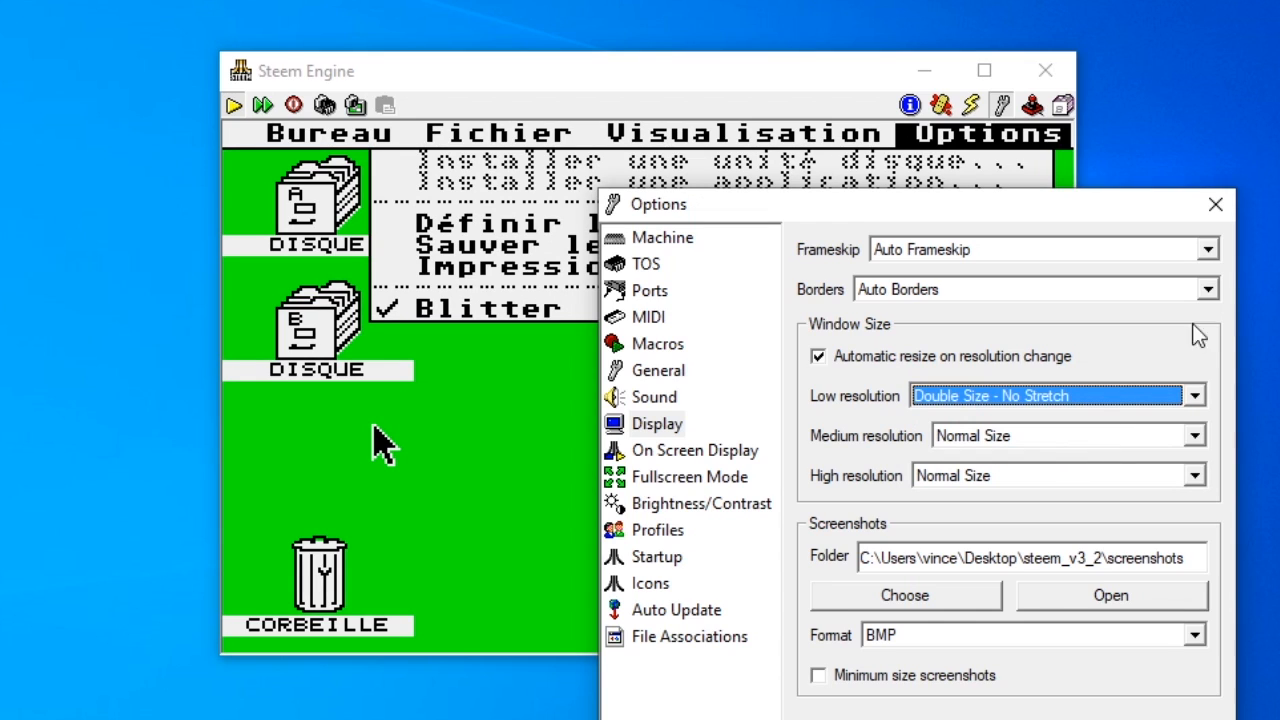
left_click(1225, 207)
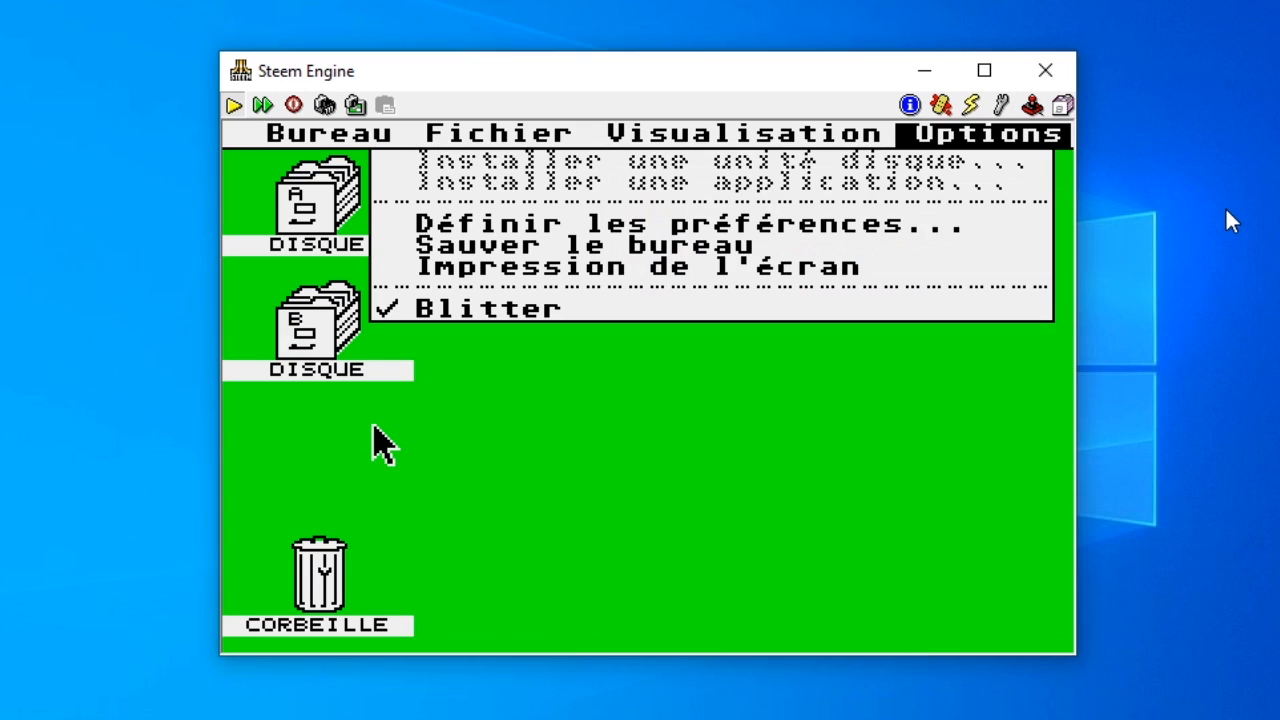
Set the emulated desktop's screen resolution to Moyenne in its preferences.
left_click(899, 232)
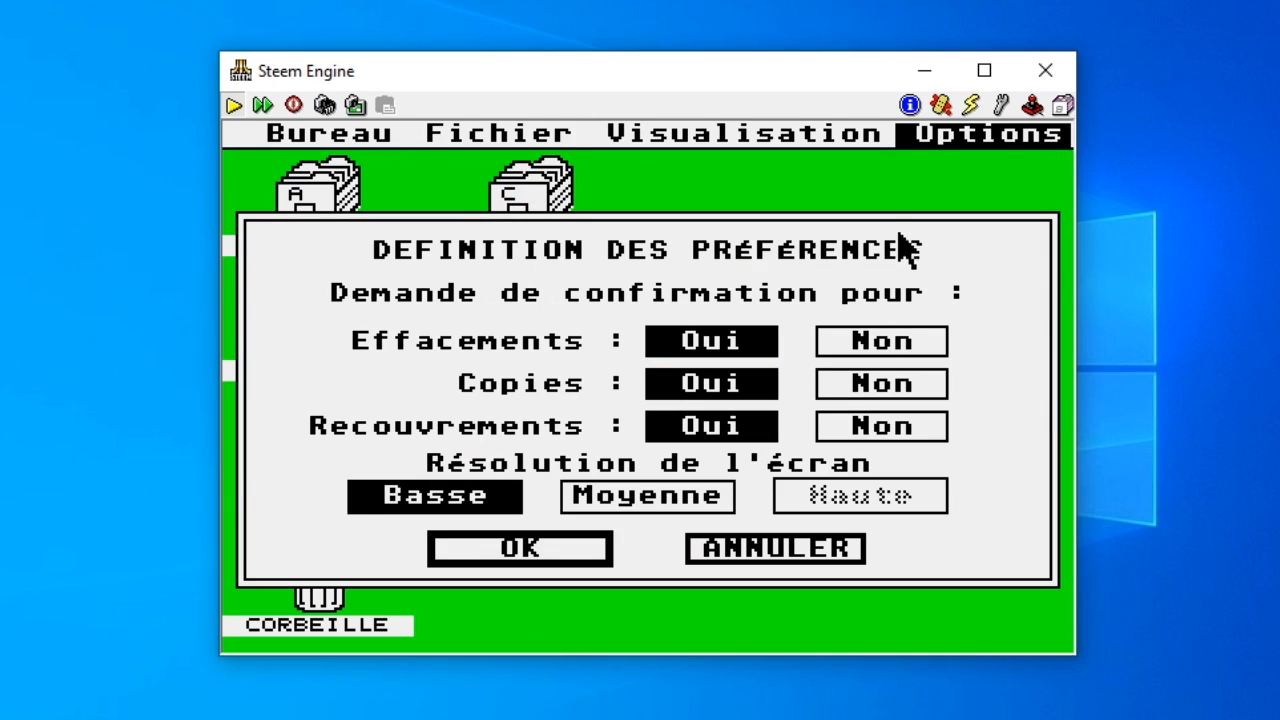
left_click(643, 500)
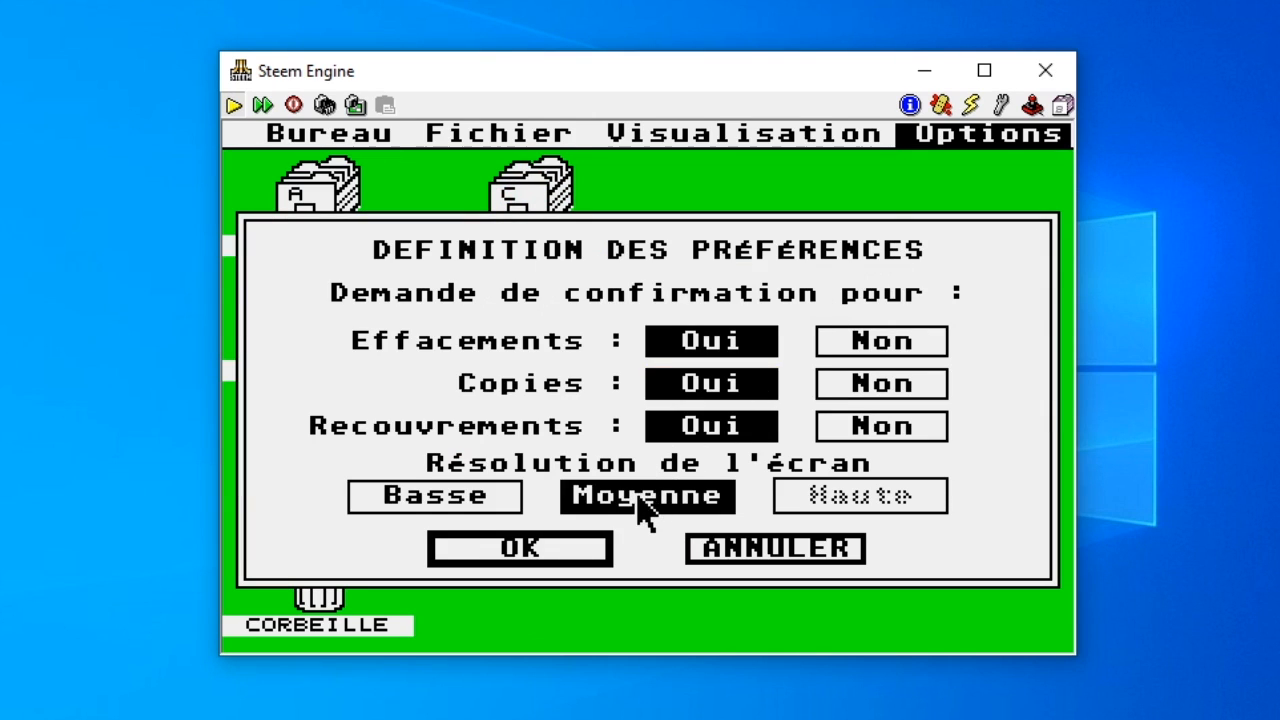
left_click(551, 549)
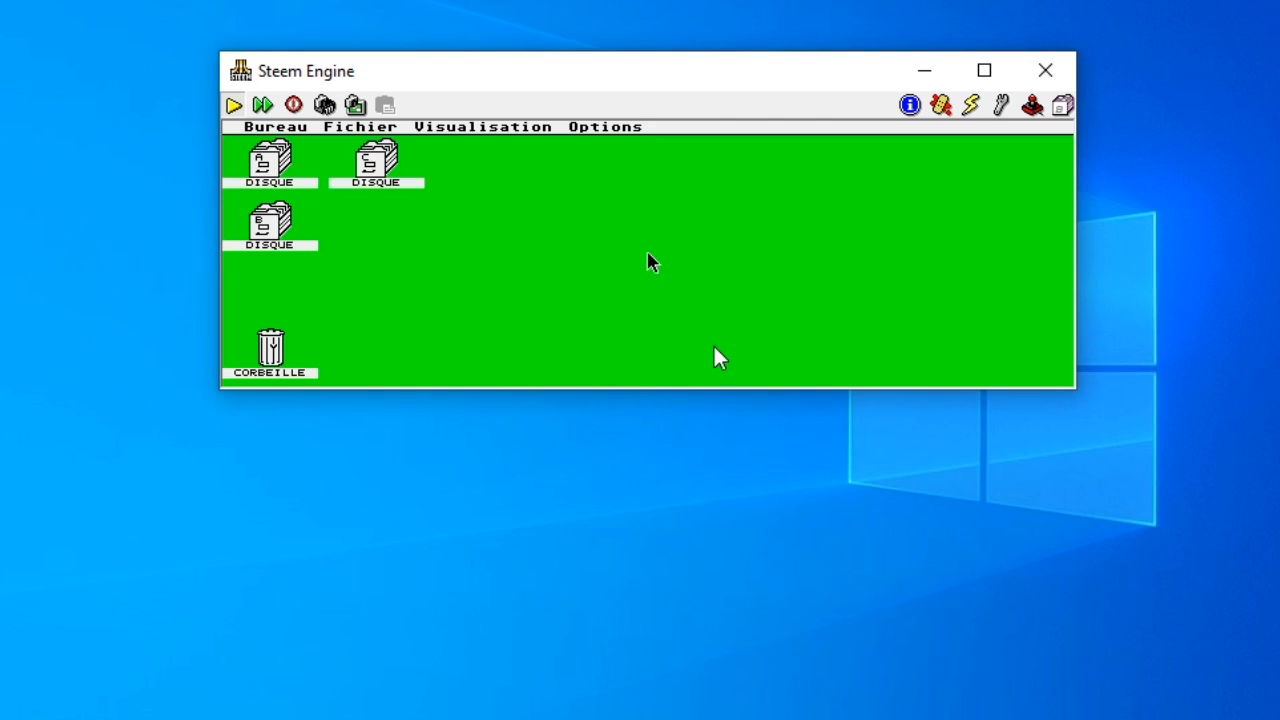
Set the emulator's medium-resolution window size to Double Height - No Stretch.
left_click(1003, 106)
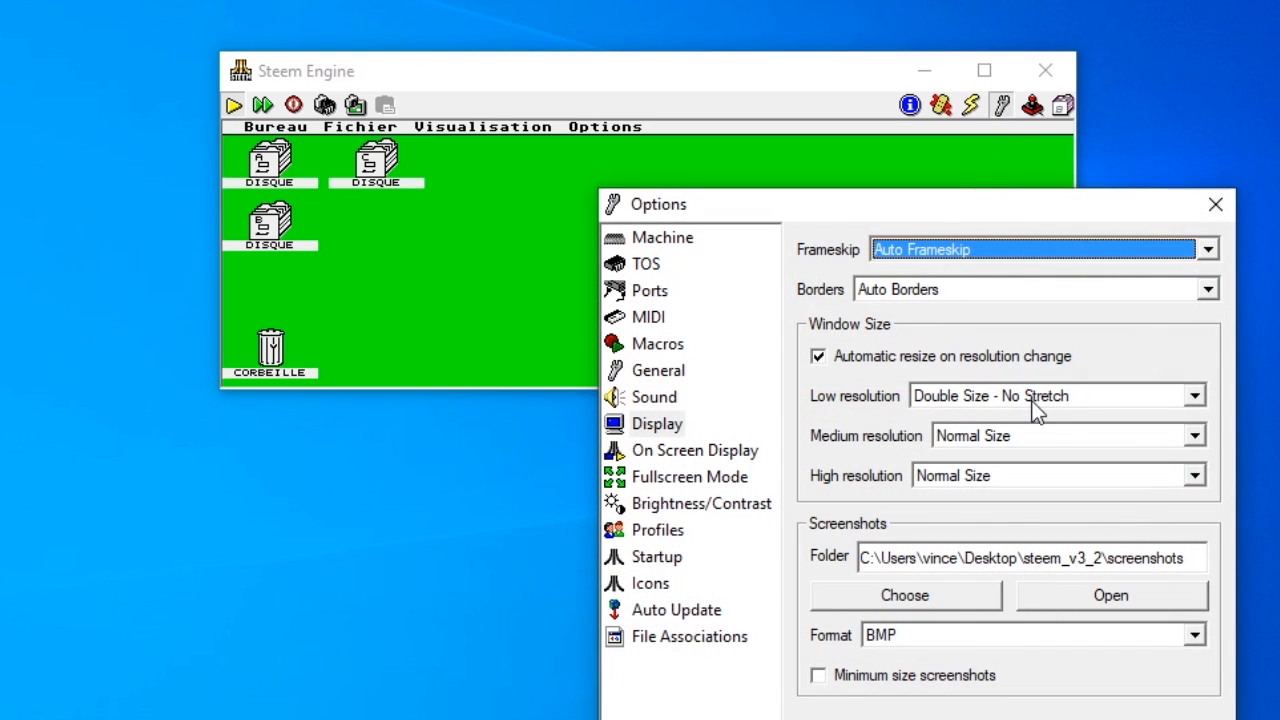
left_click(1055, 437)
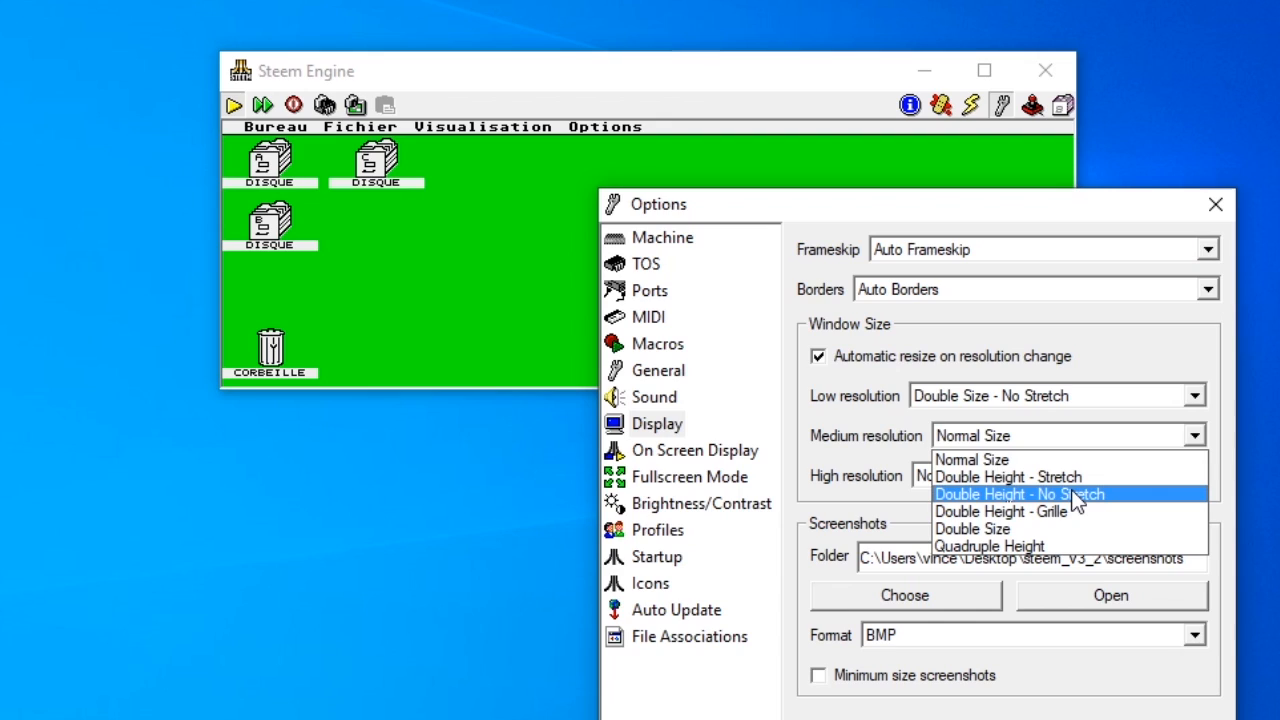
left_click(1077, 497)
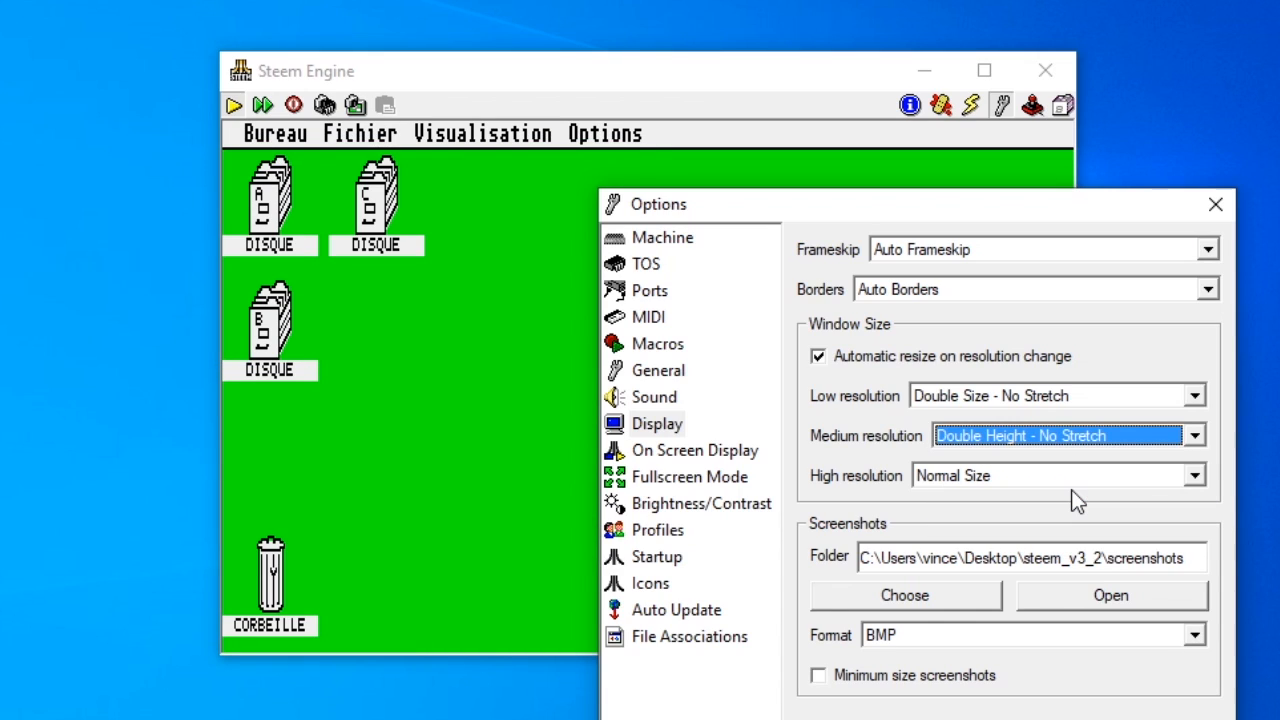
left_click(1212, 217)
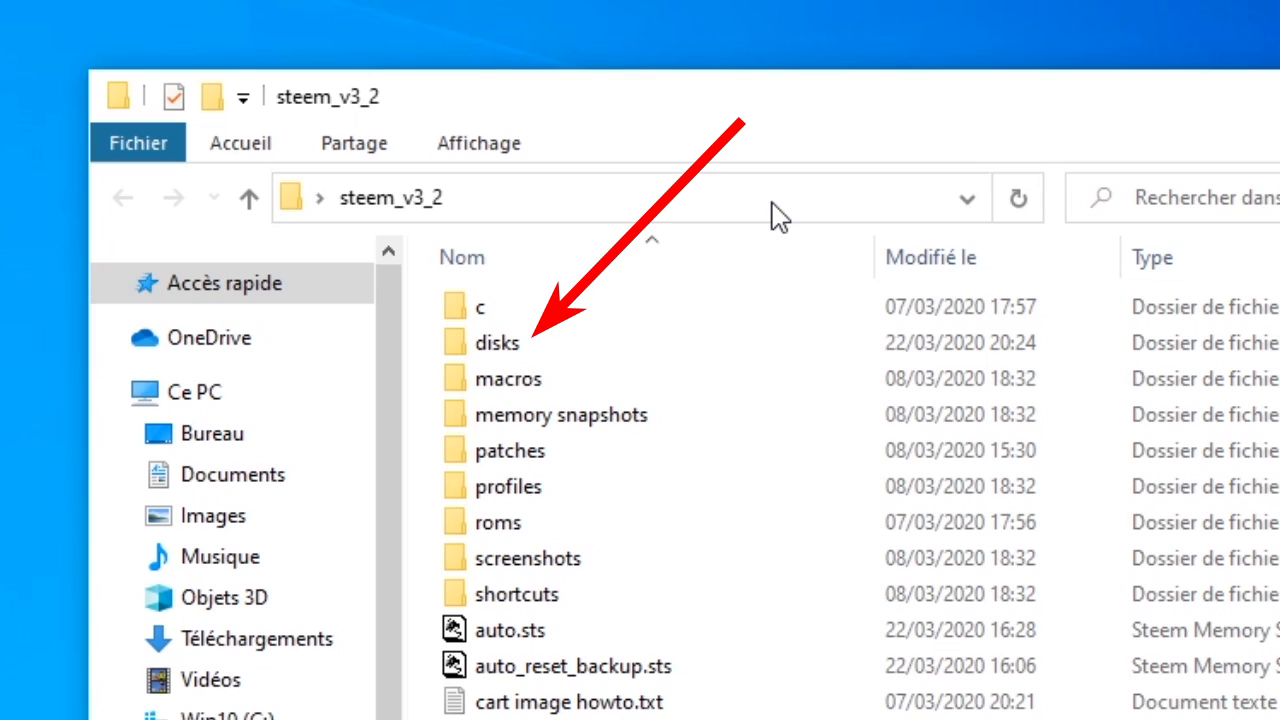
Put the Devpac2 disk image into the disks folder of steem_v3_2 and insert it in floppy drive A.
double_click(497, 350)
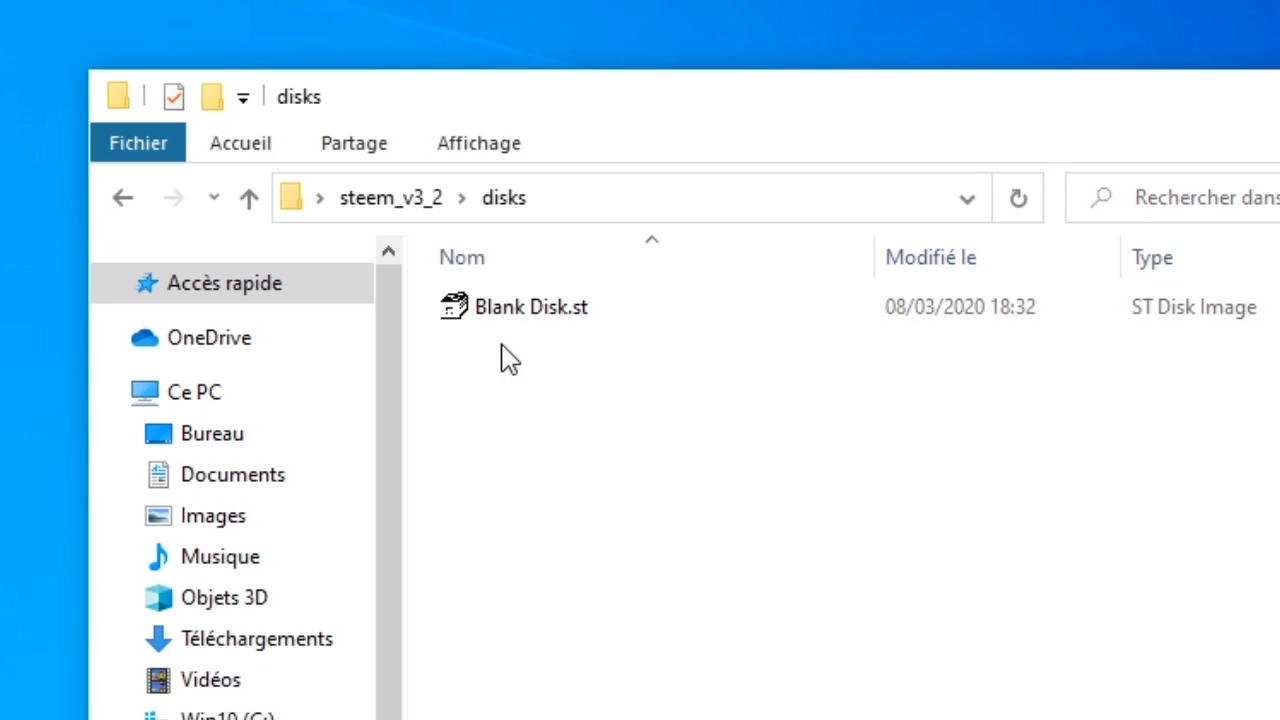
left_click_drag(1279, 450, 478, 409)
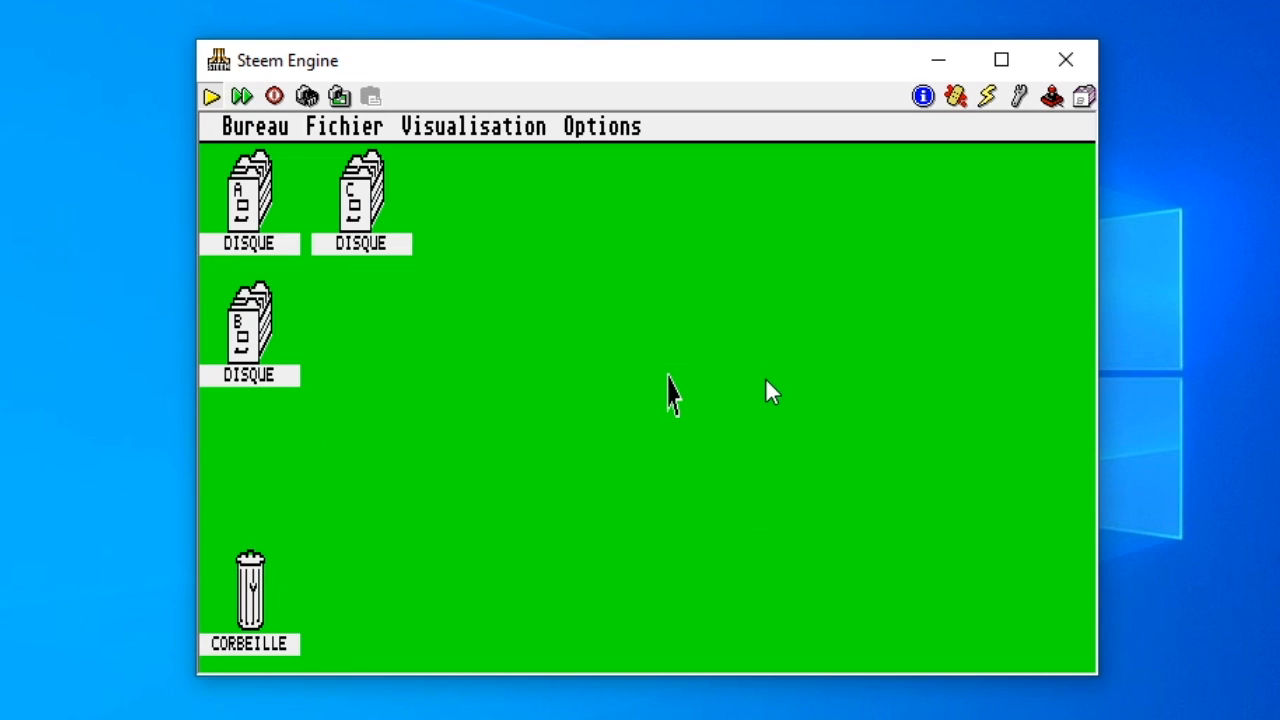
left_click(1084, 101)
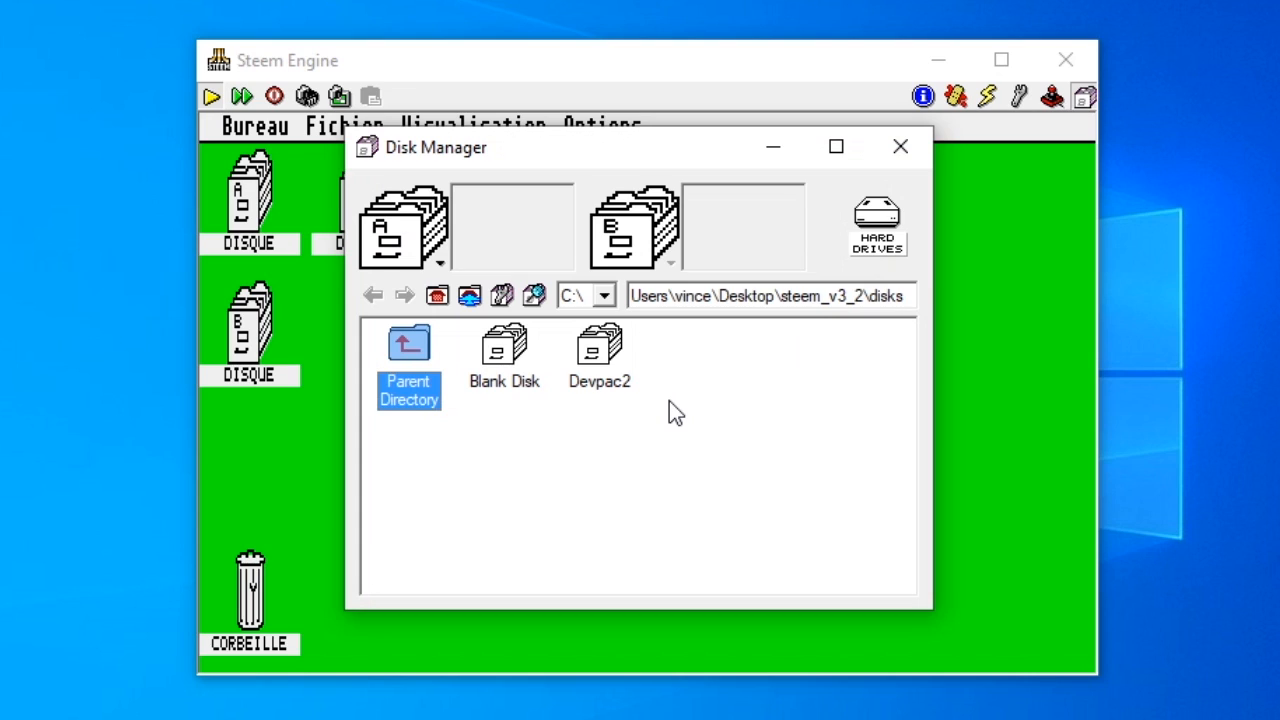
left_click_drag(600, 345, 528, 249)
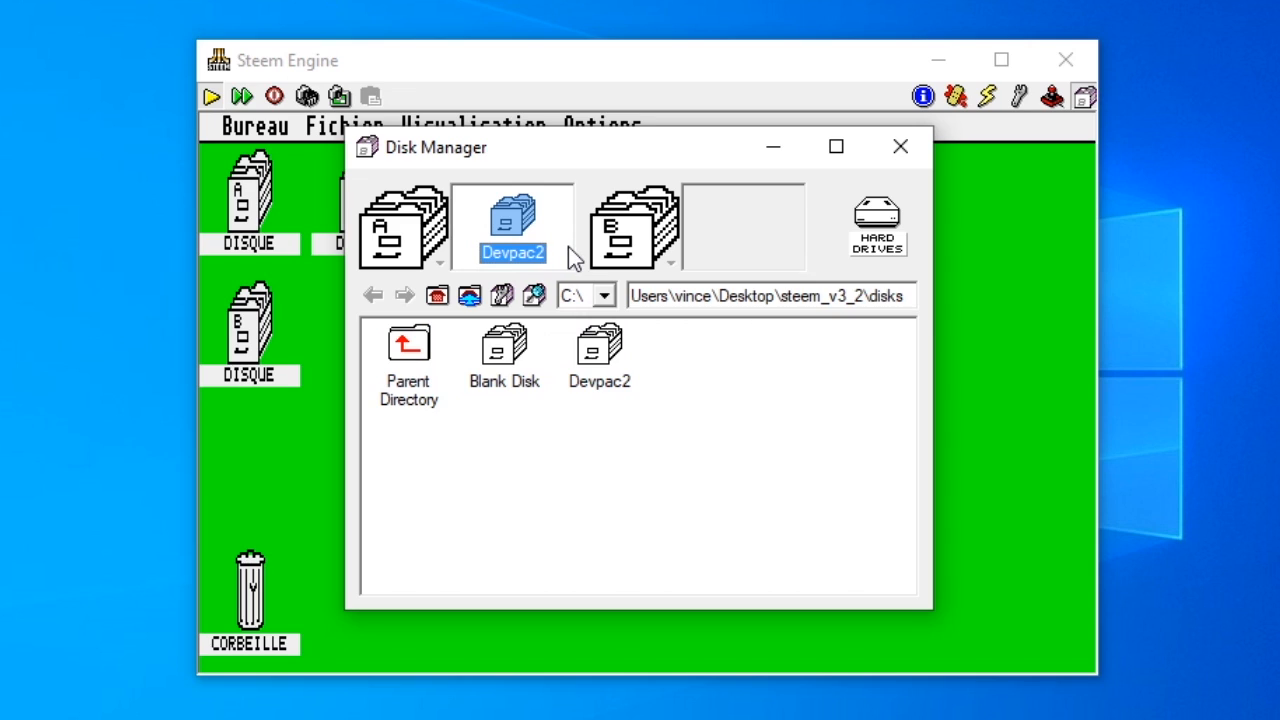
left_click(900, 148)
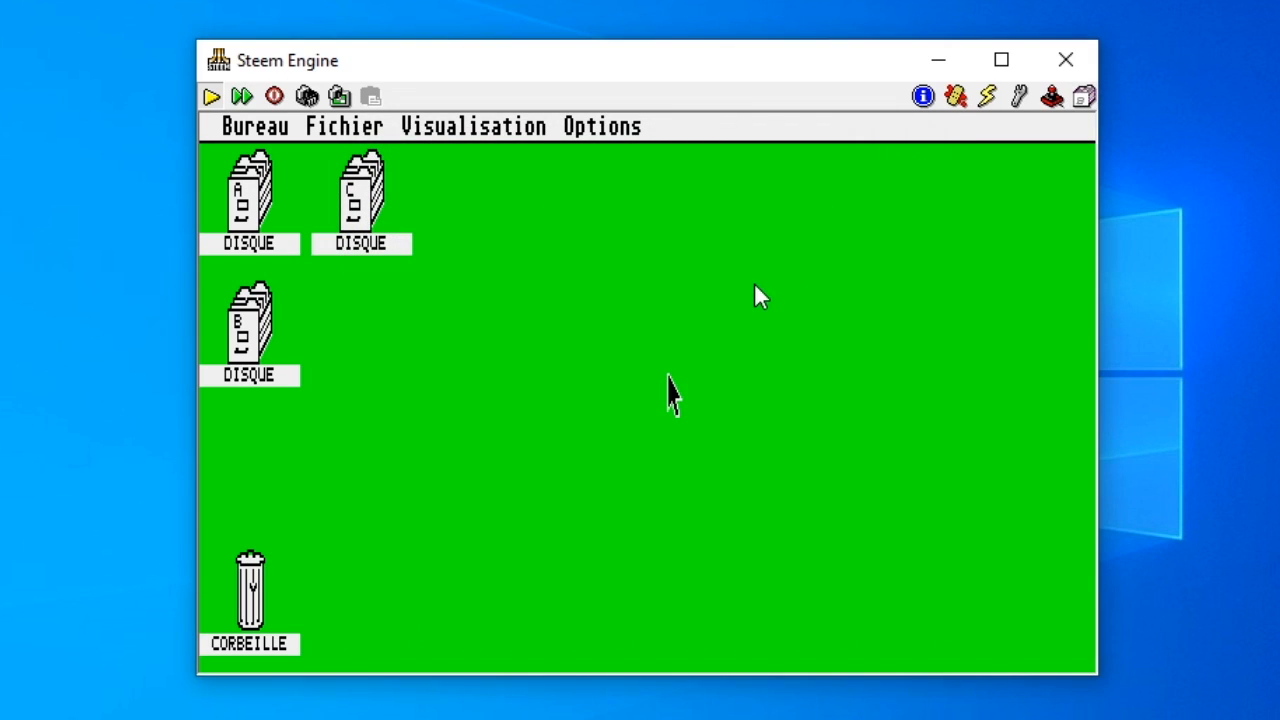
Open disk A on the emulated desktop, enlarge its window to full size and launch GENST2.PRG.
double_click(253, 205)
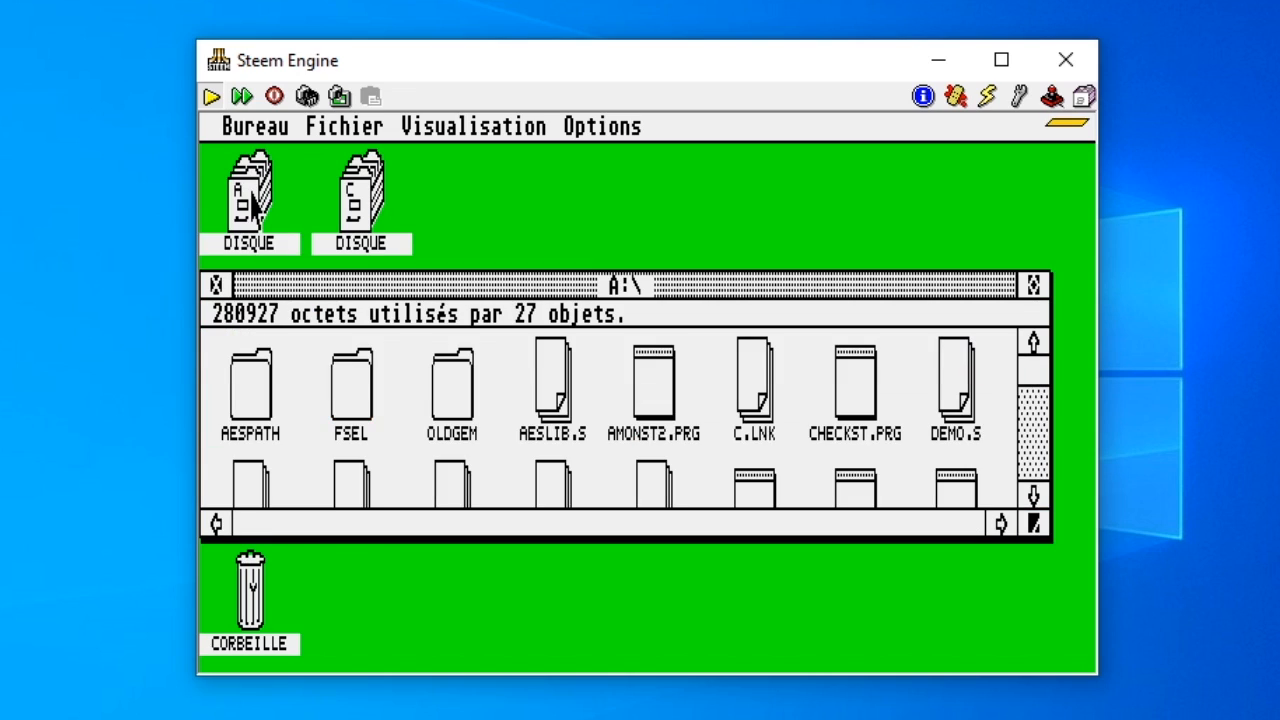
left_click(1033, 288)
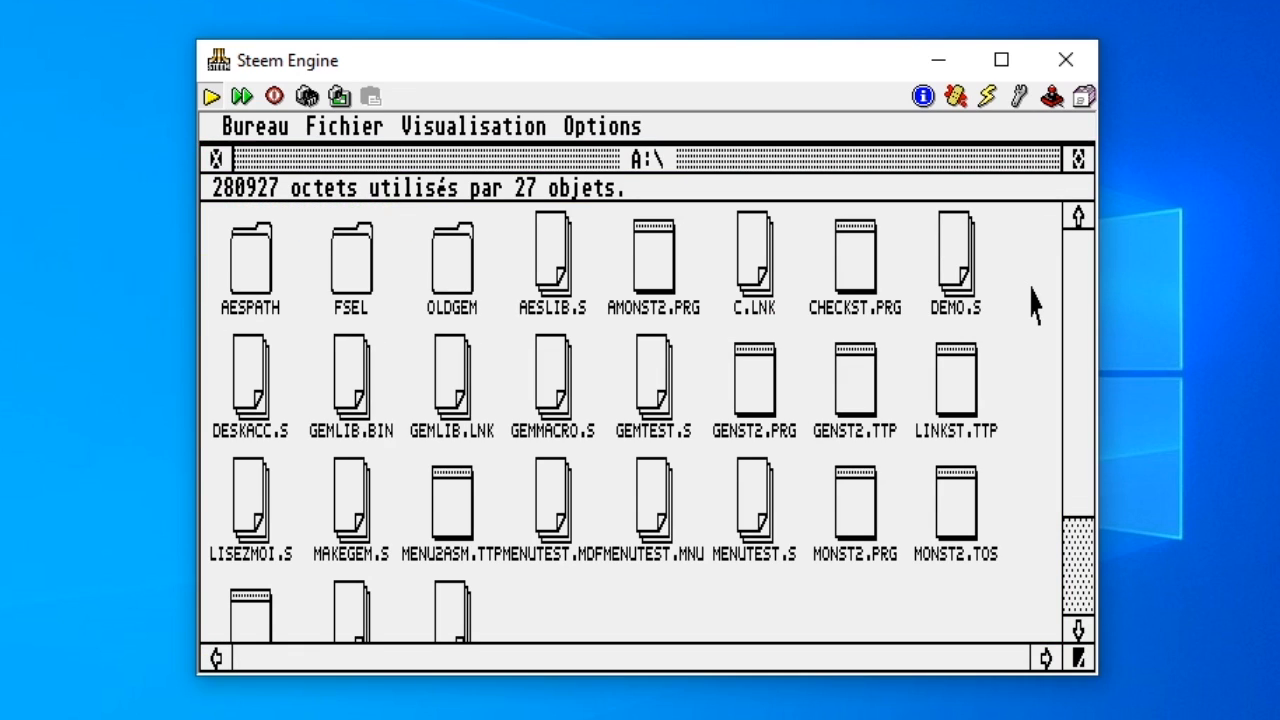
double_click(748, 378)
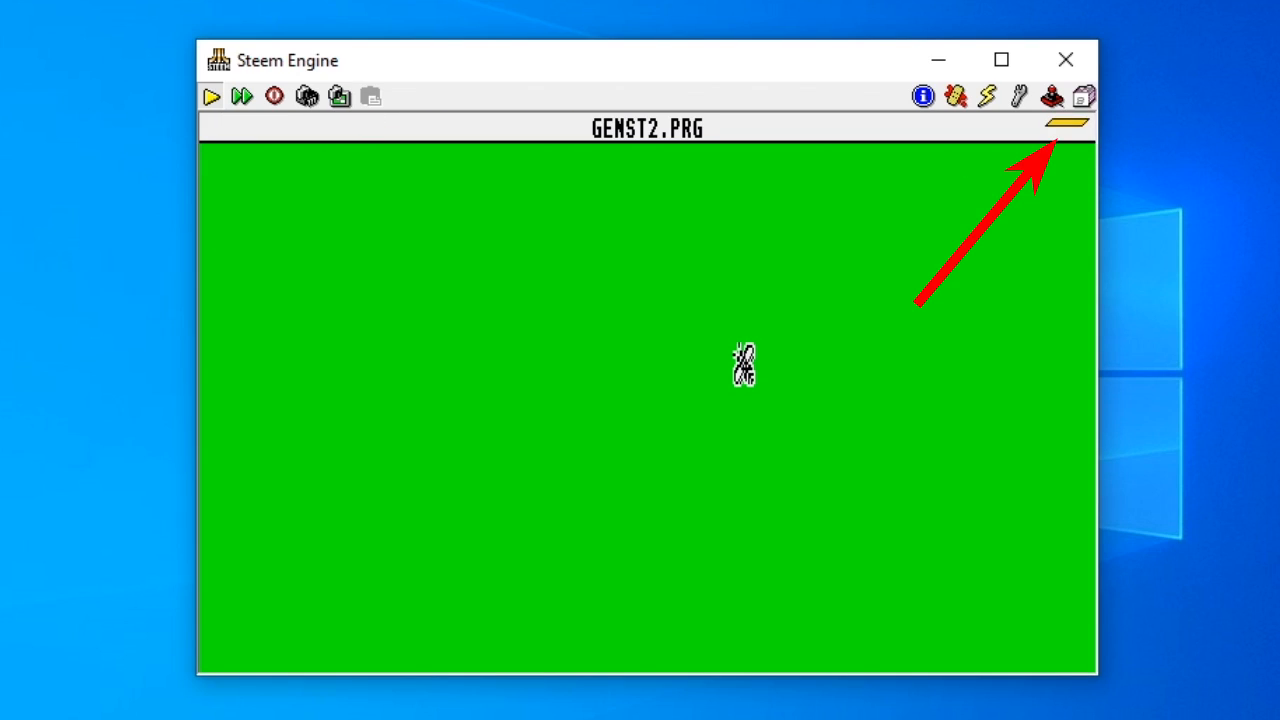
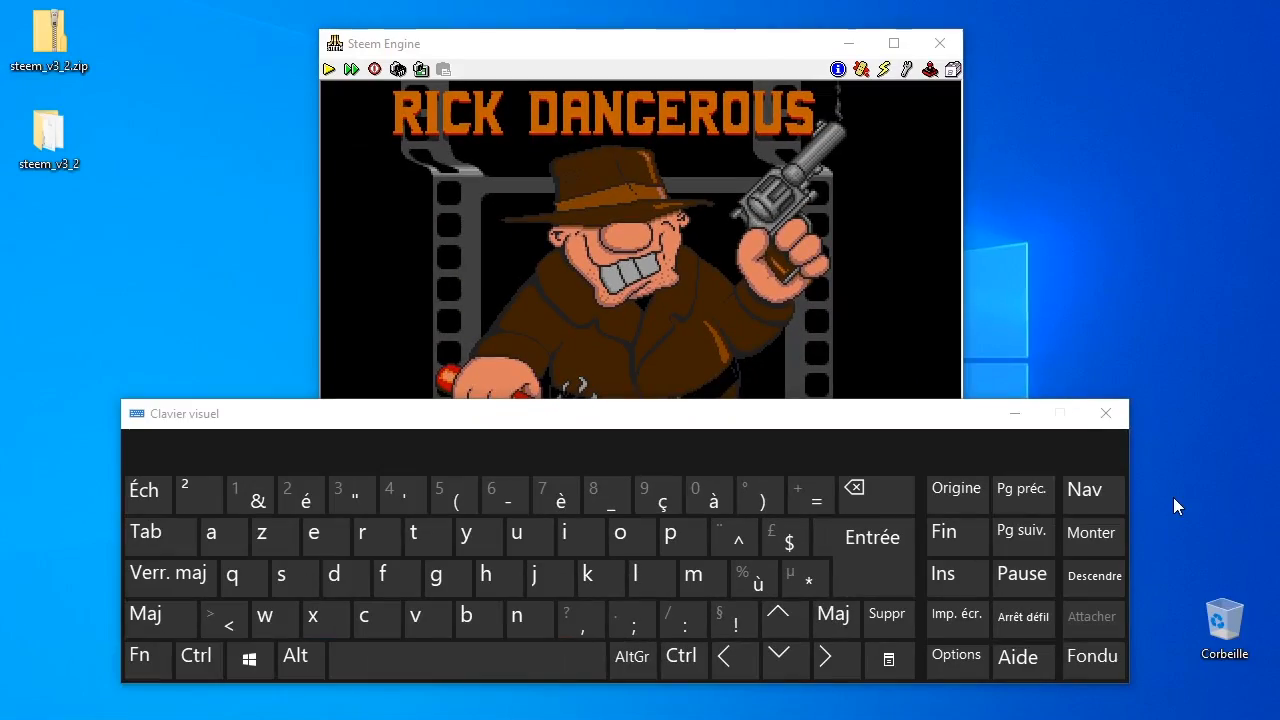
Toggle Scroll Lock on the on-screen keyboard and set the joystick on Port 1 to Always active.
left_click(1036, 628)
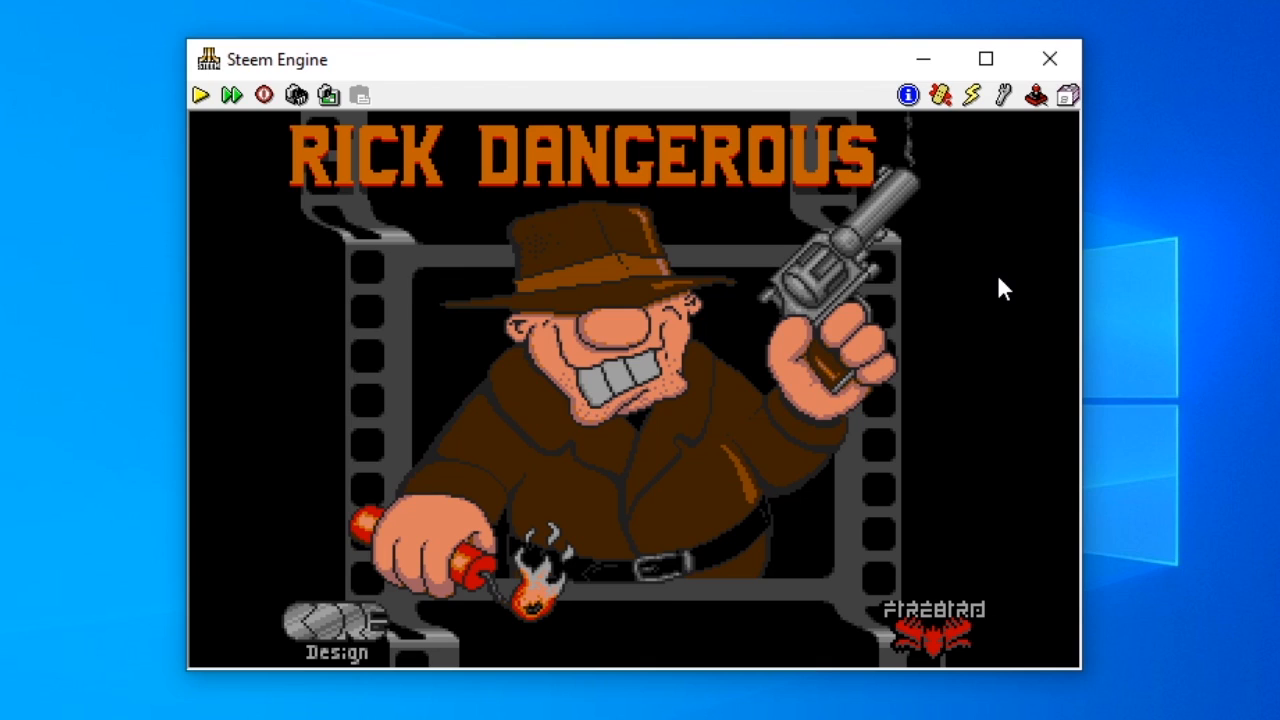
left_click(1036, 96)
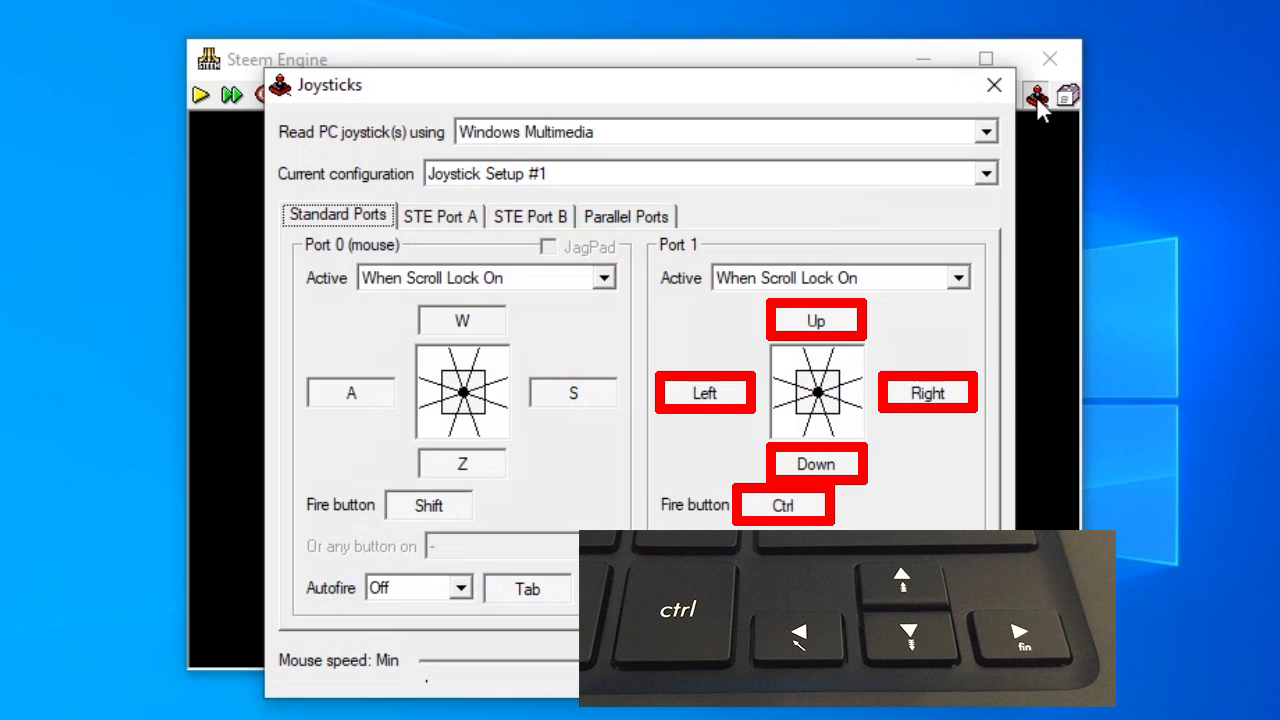
left_click(910, 279)
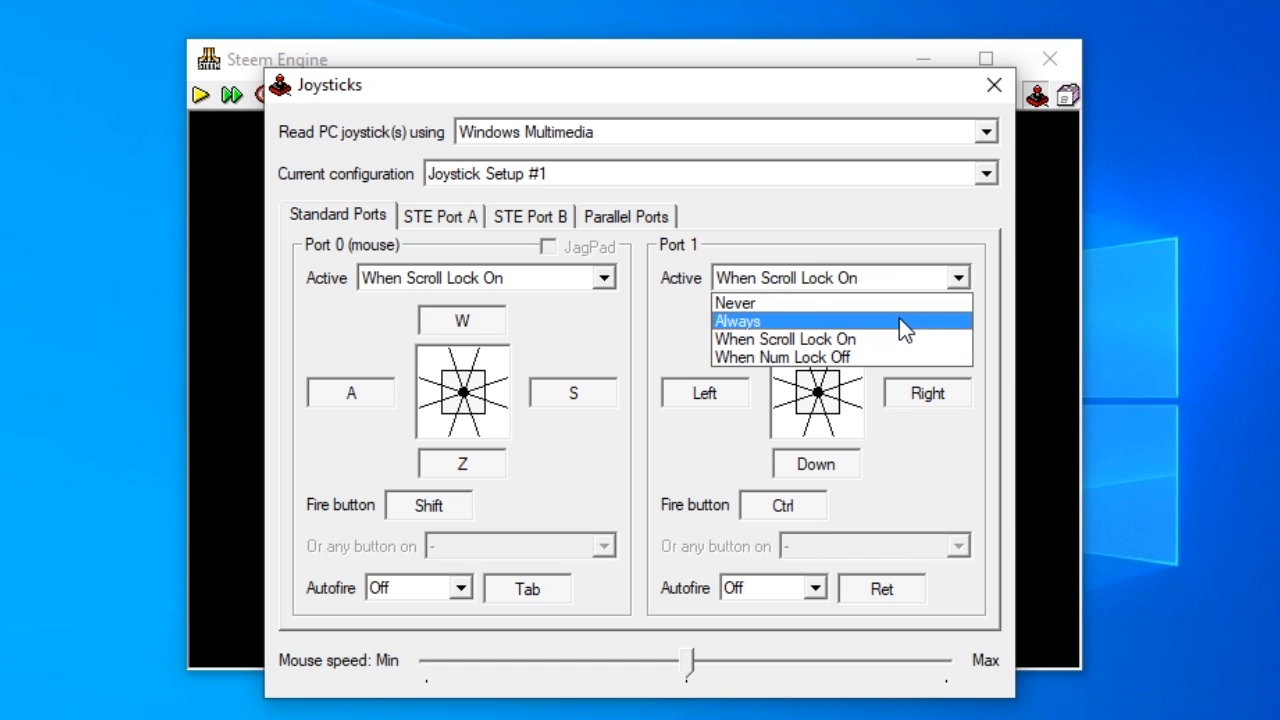
left_click(899, 320)
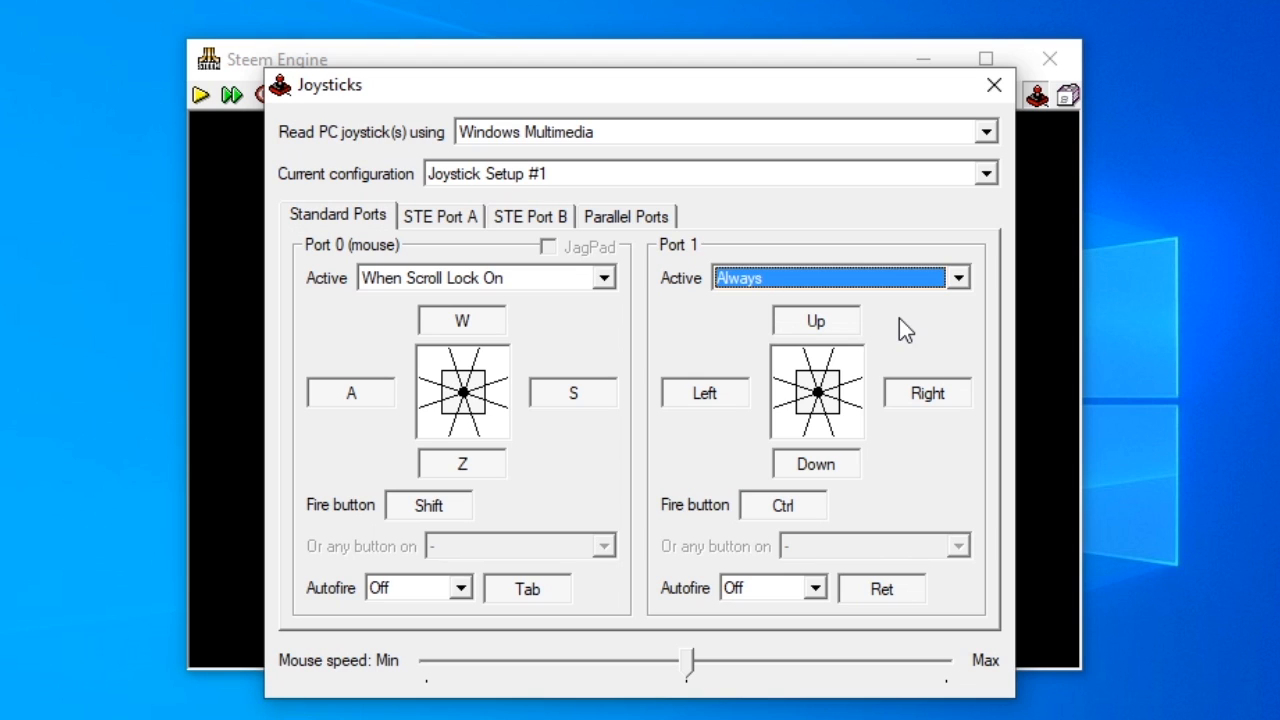
left_click(994, 86)
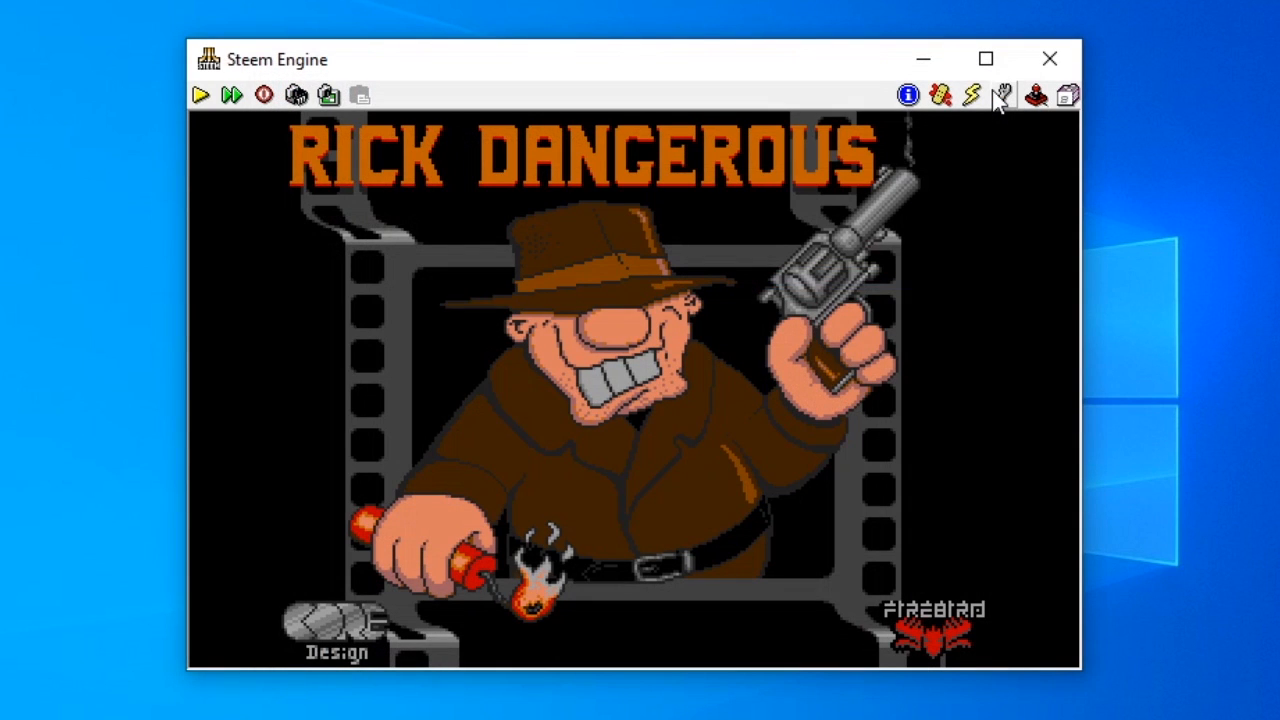
Resume the emulation, start Rick Dangerous and run Rick ahead of the rolling boulder down to the lowest passage.
left_click(203, 97)
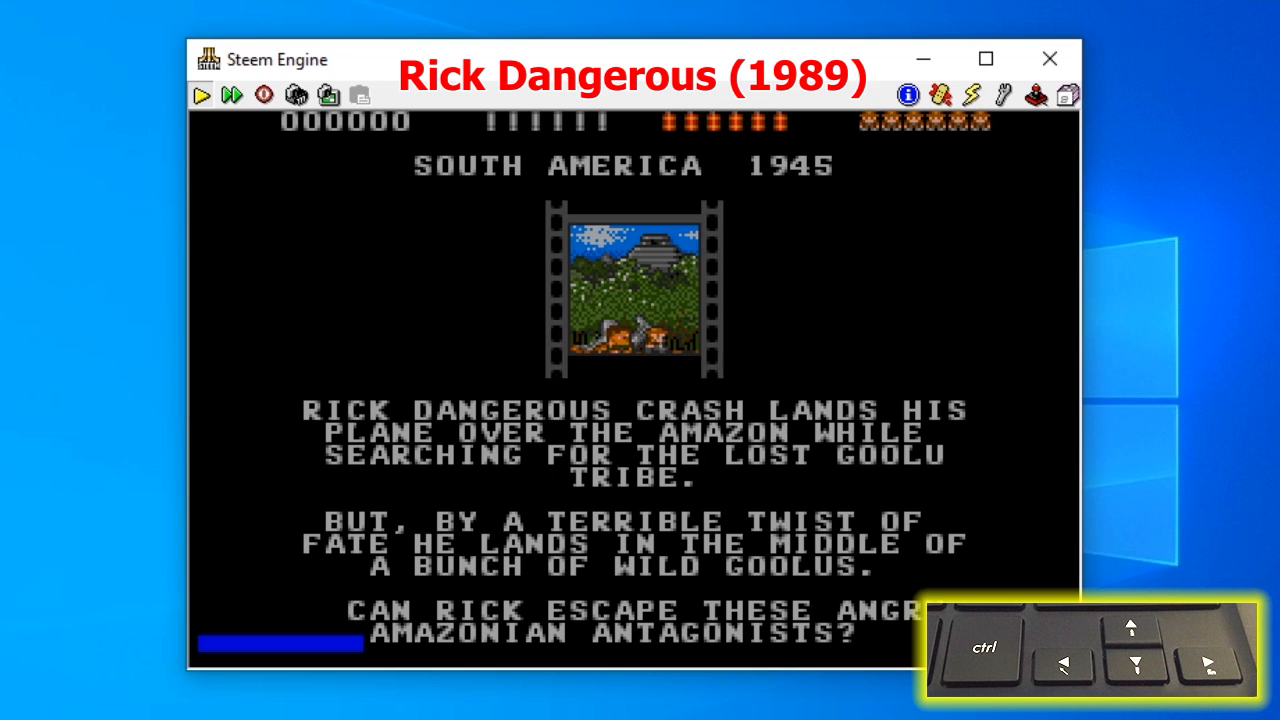
key("ctrl")
key("Right")
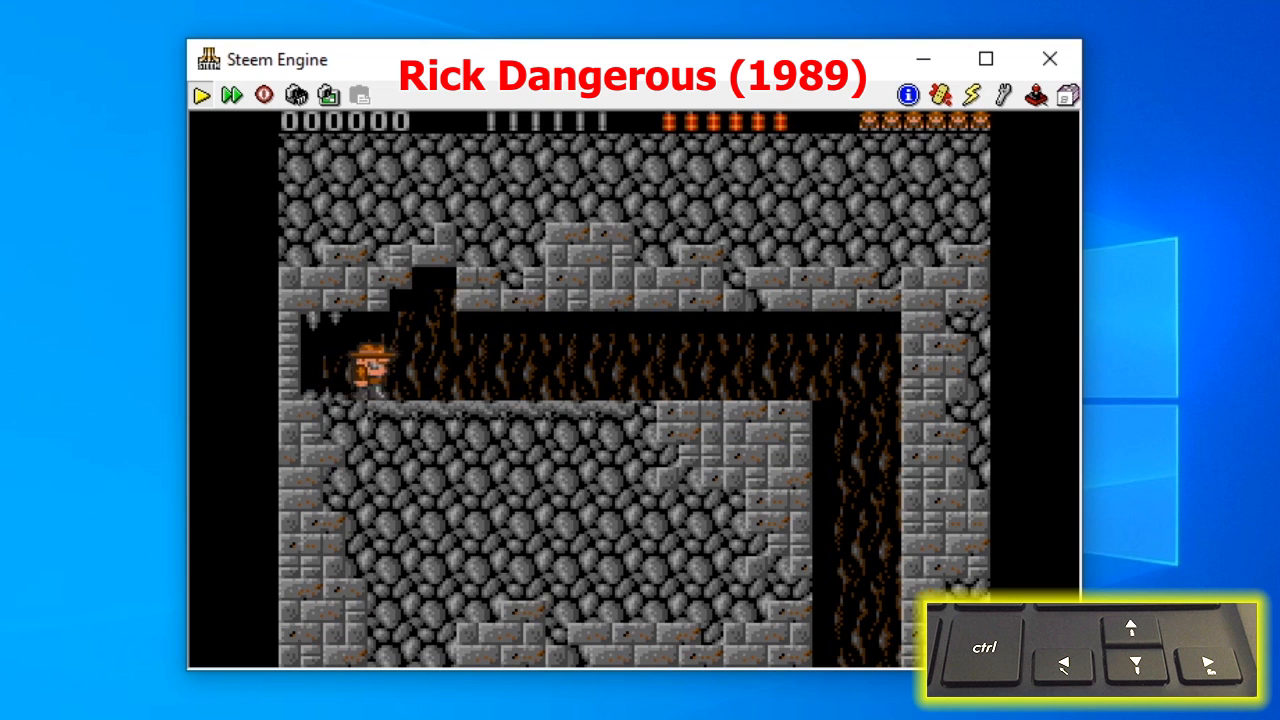
key("Right")
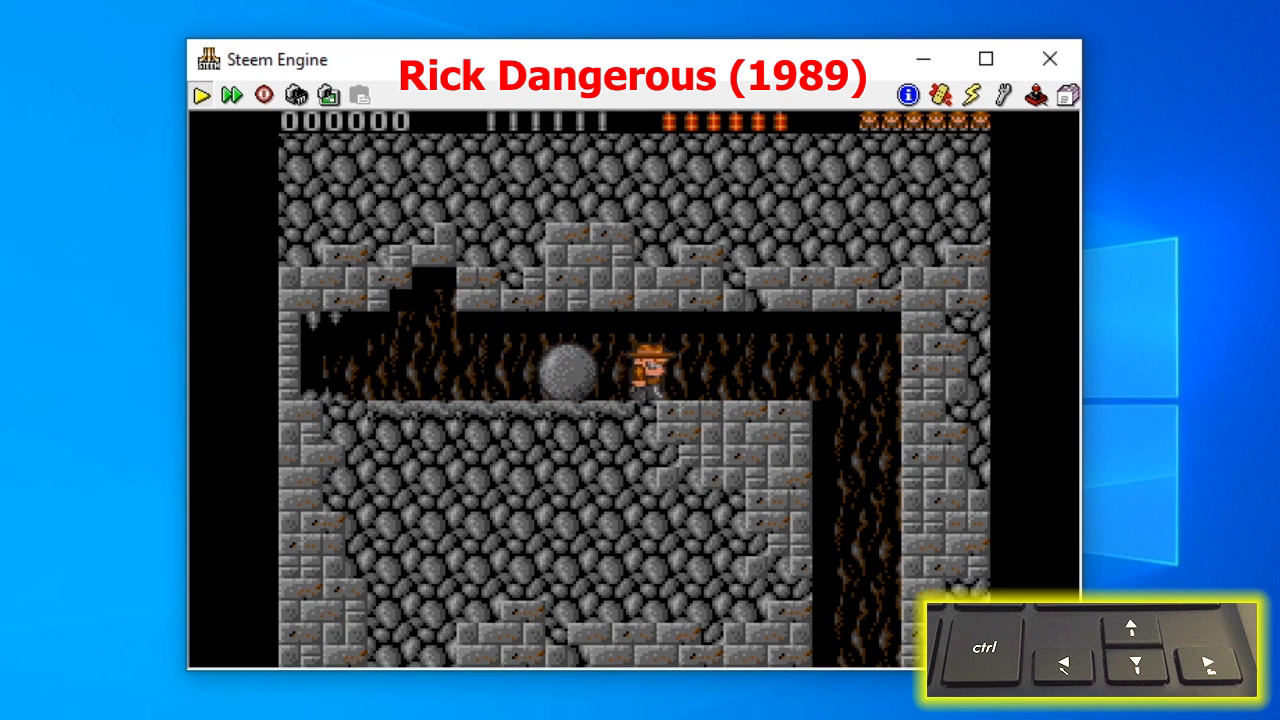
key("Right")
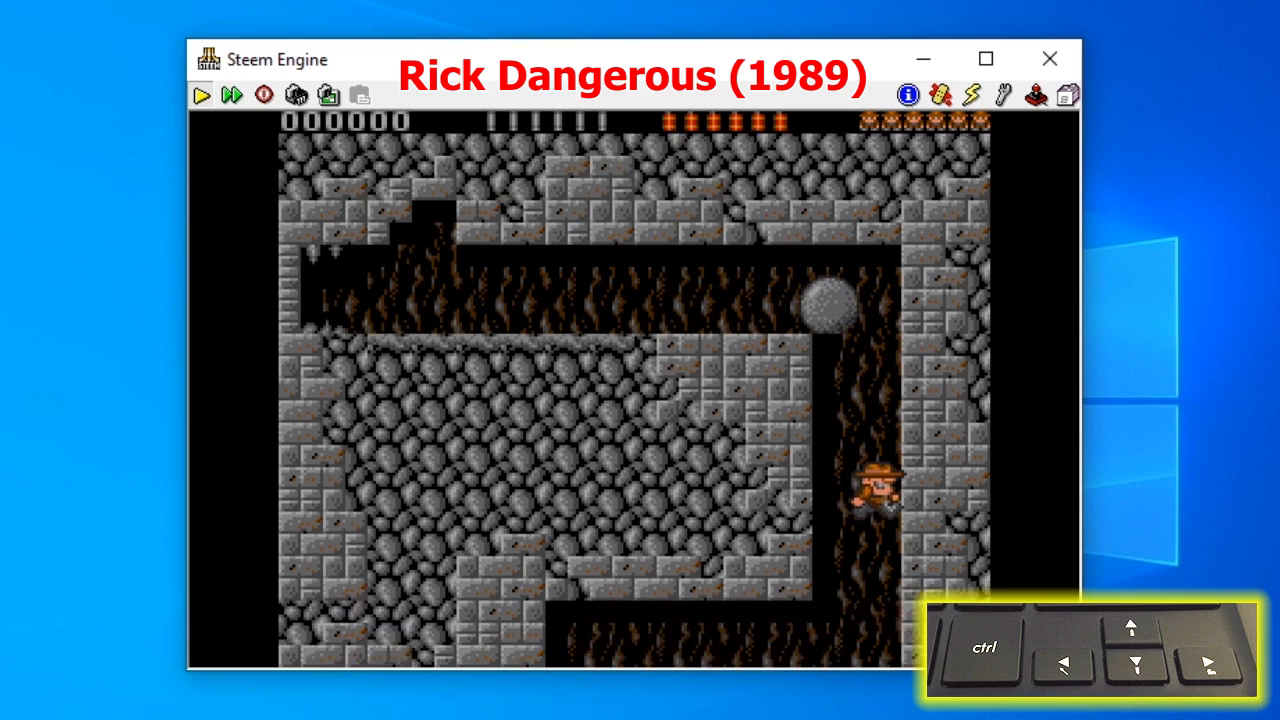
key("Left")
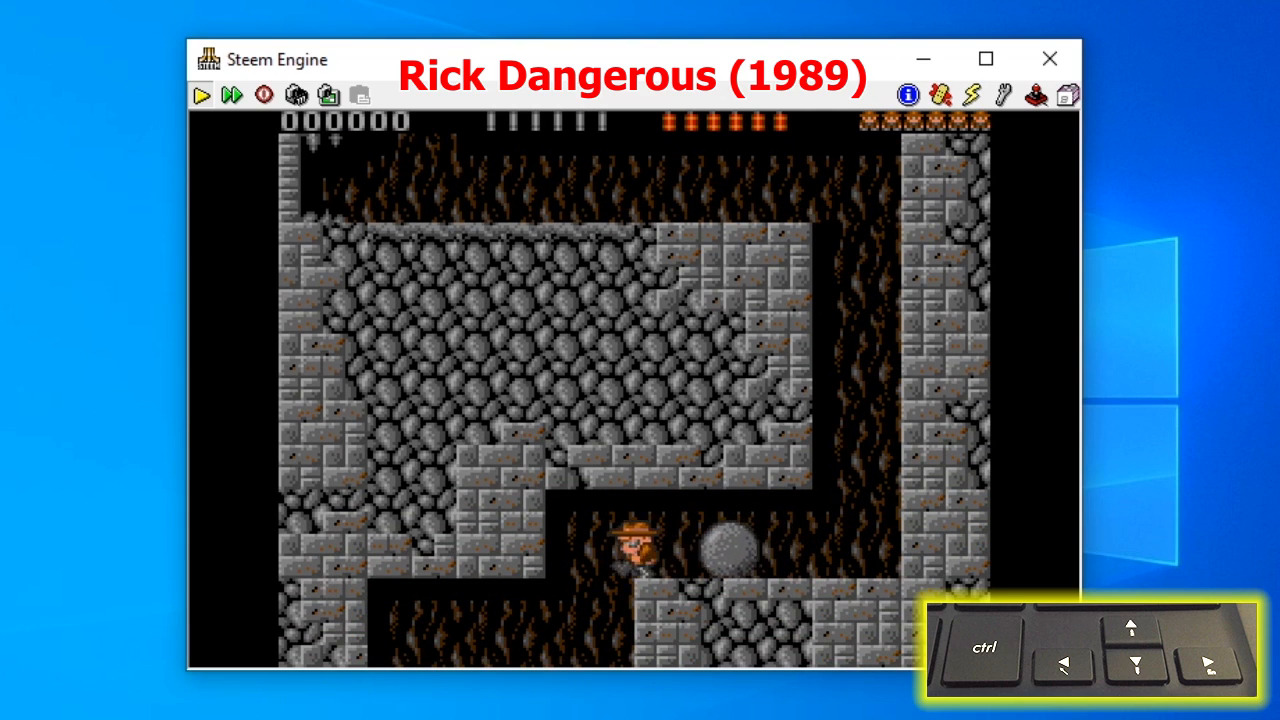
key("Left")
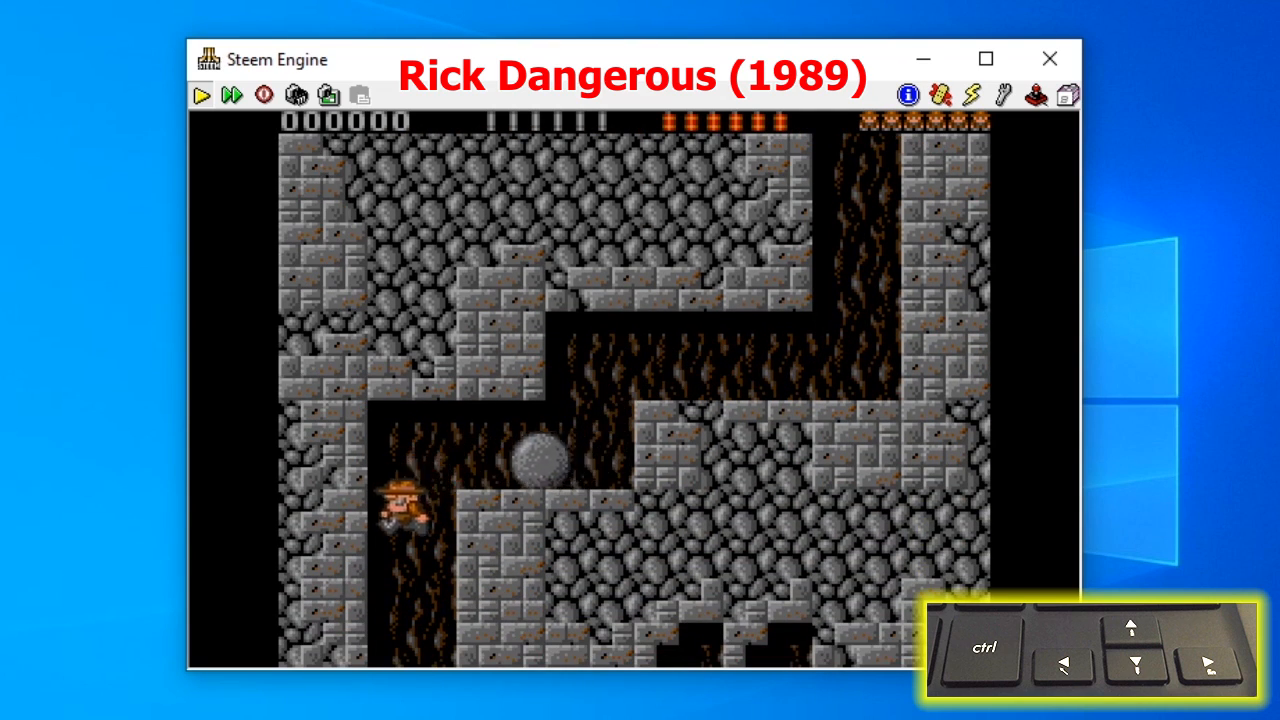
key("Right")
key("Up")
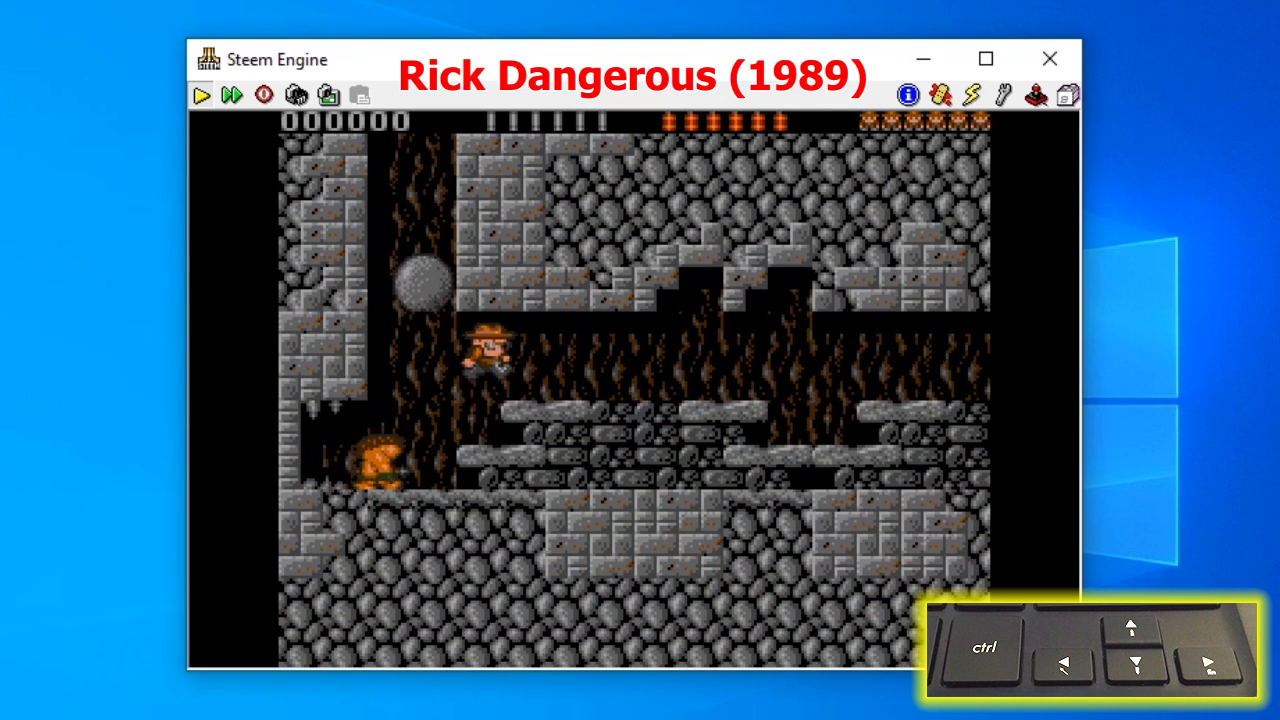
Guide Rick through the stone passage into the next cave, descend the steps and shoot the native beside the ladder.
key("Right")
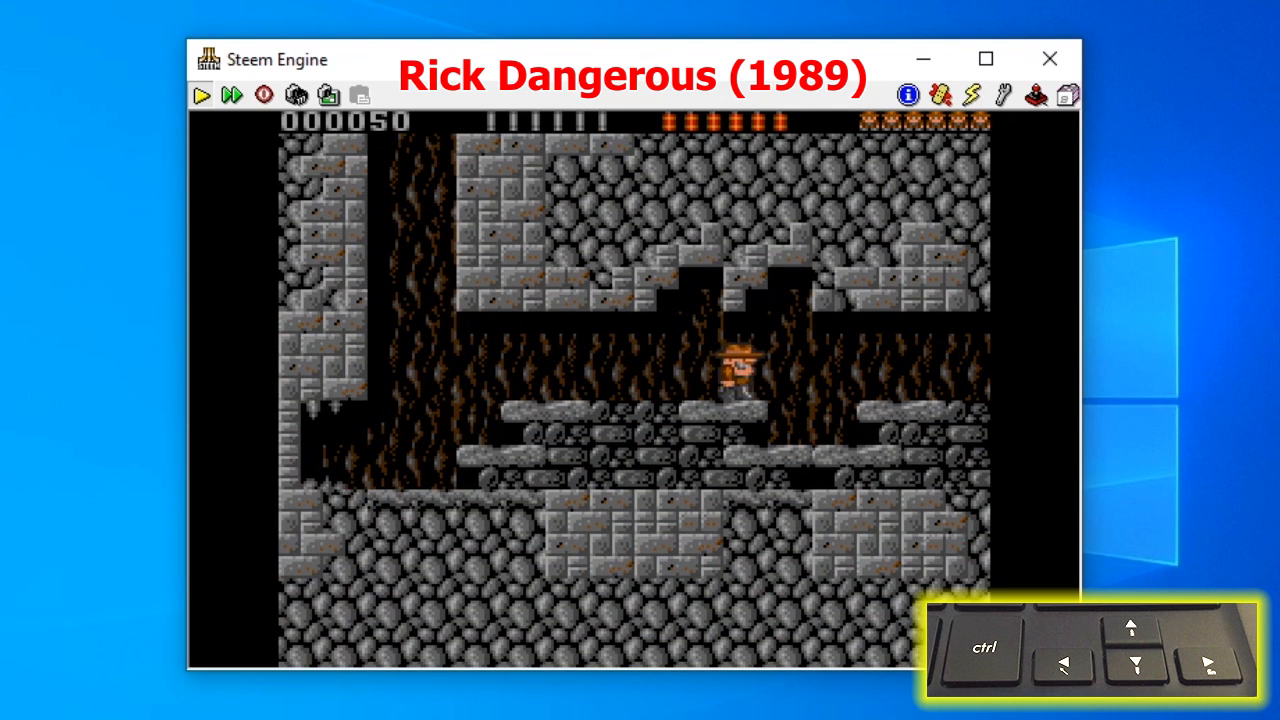
key("Right")
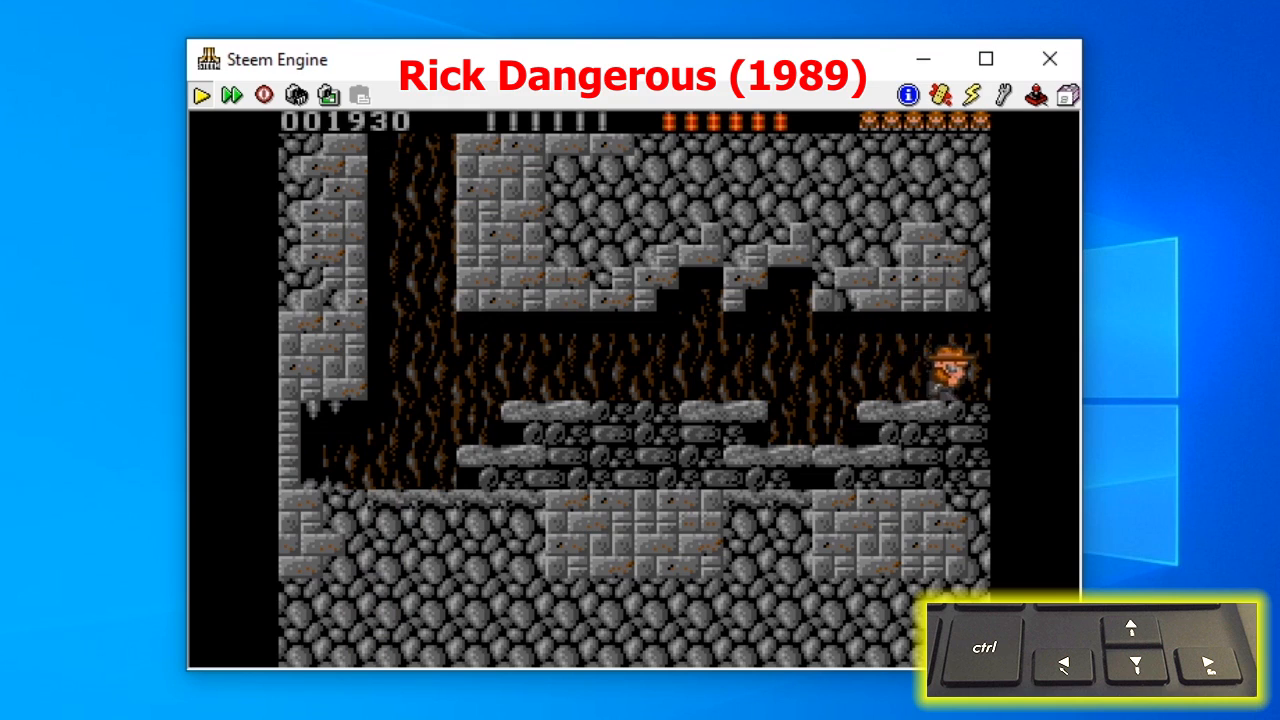
key("Right")
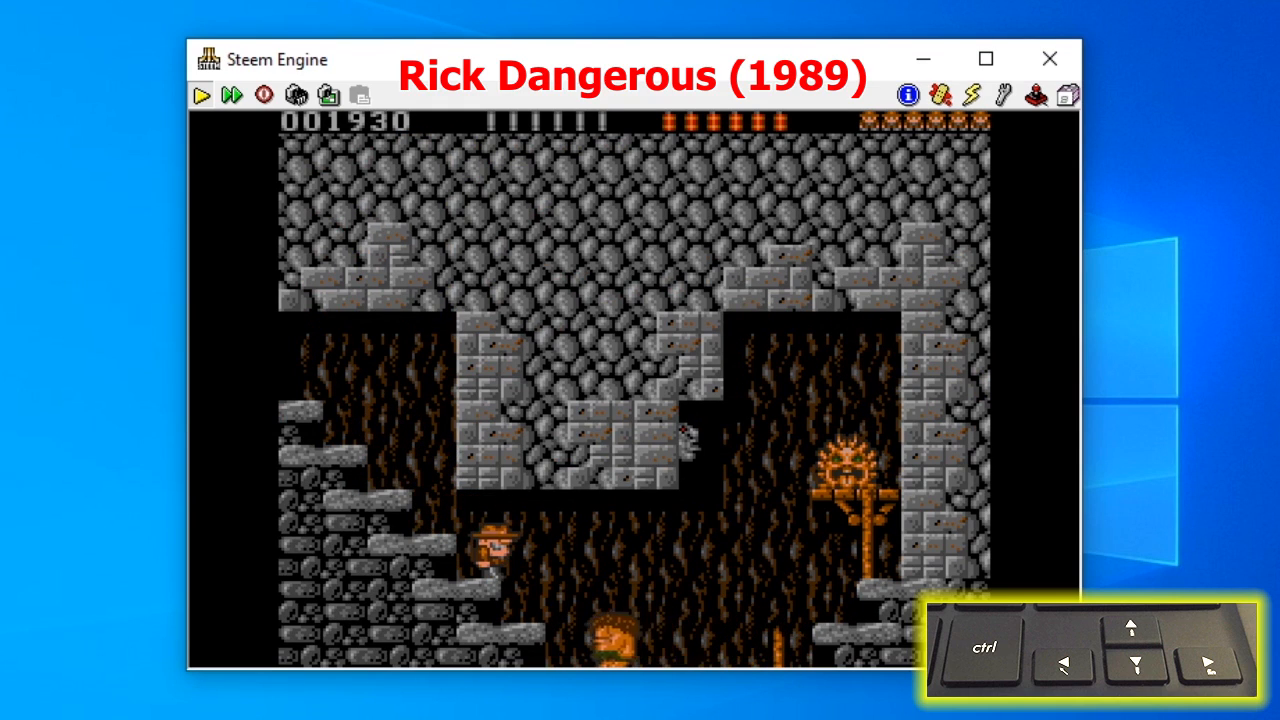
key("Right")
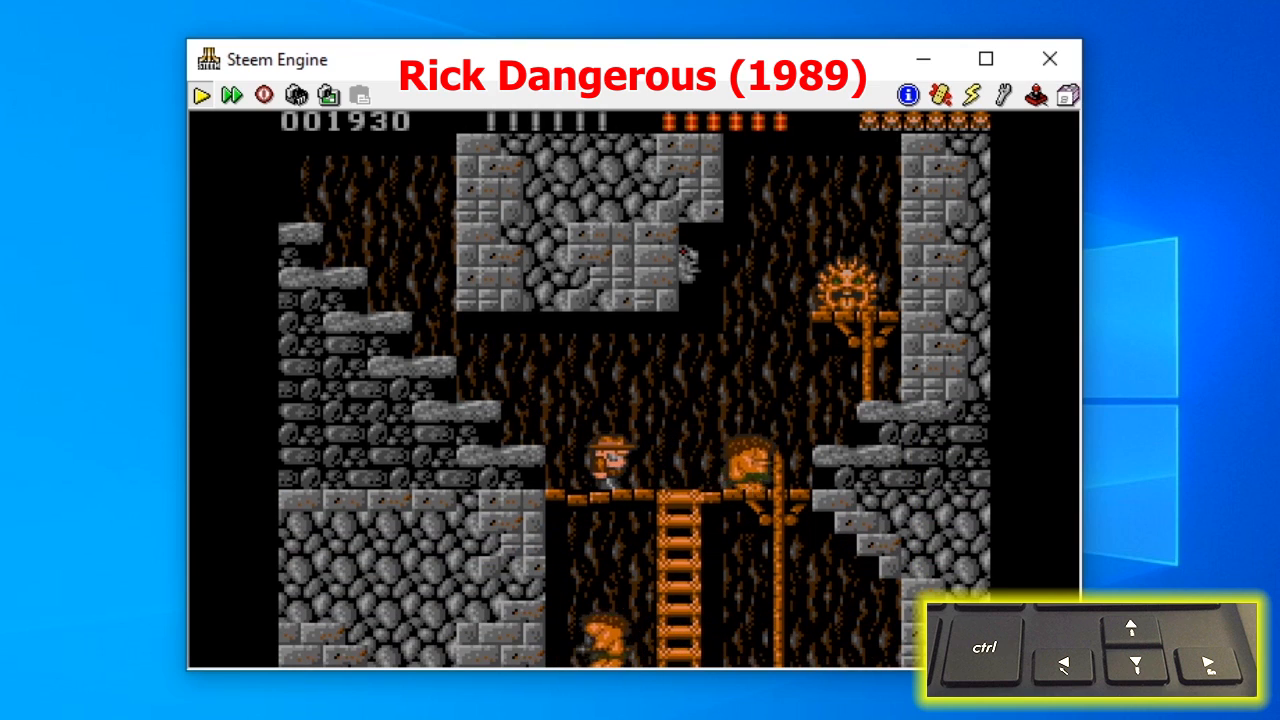
key("ctrl+Up")
key("Right")
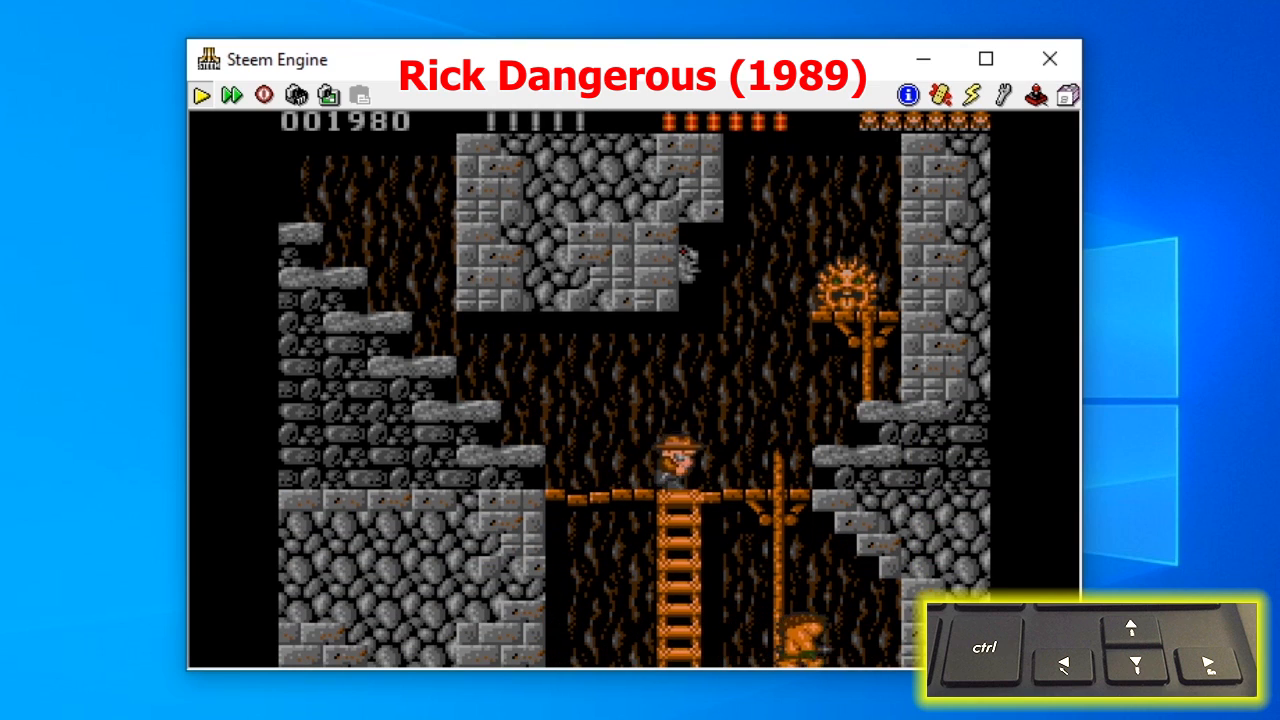
key("Up")
key("Right")
key("Up")
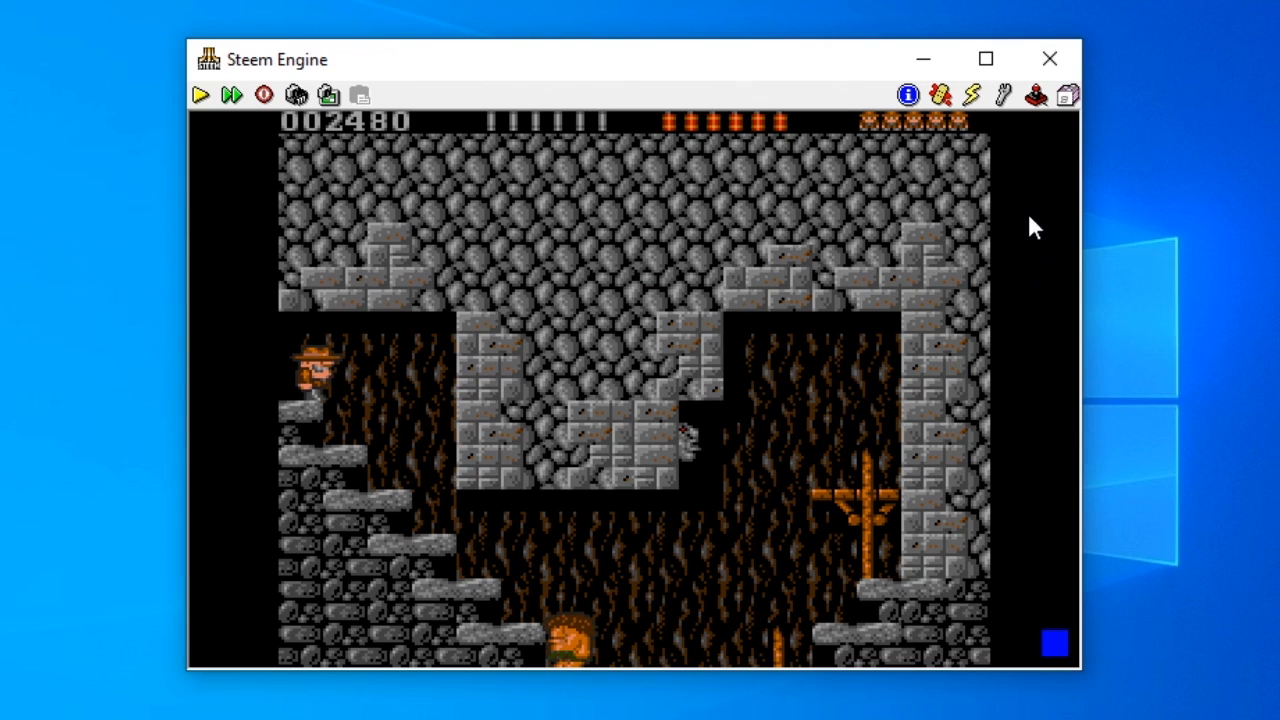
Switch the joystick configuration to Joystick Setup #2 and set Port 1 to Always active.
left_click(1035, 98)
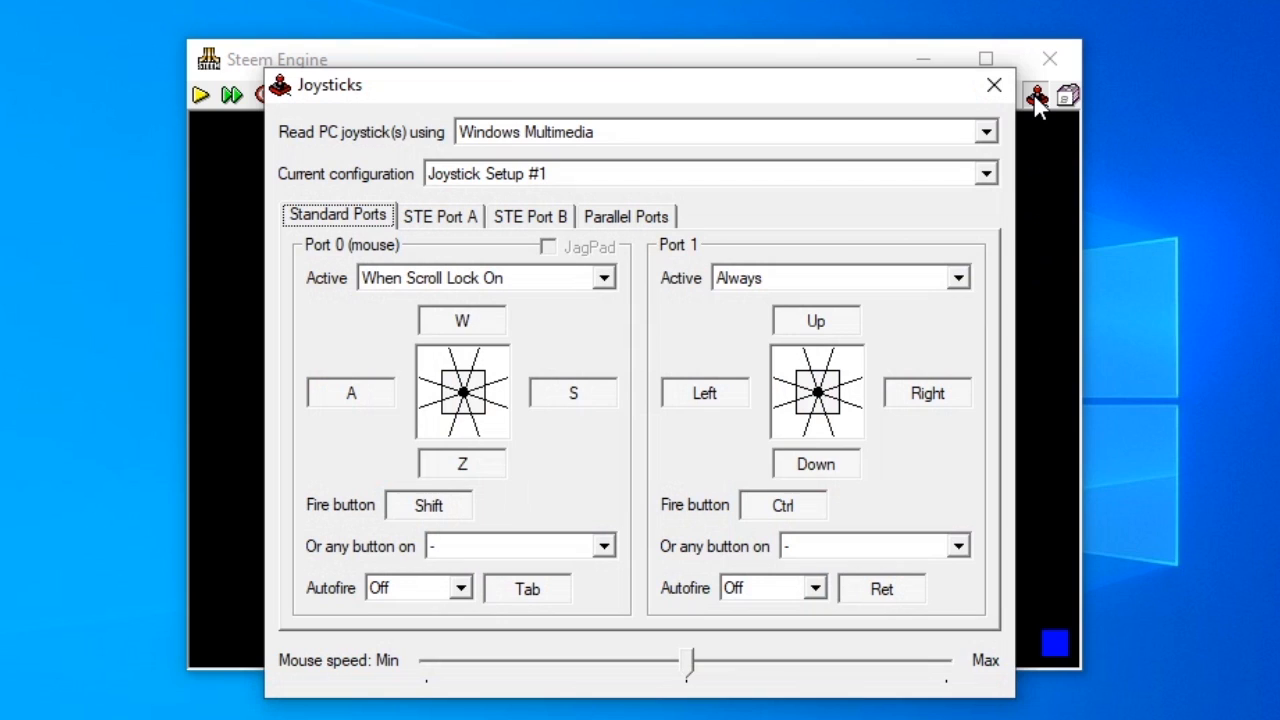
left_click(716, 170)
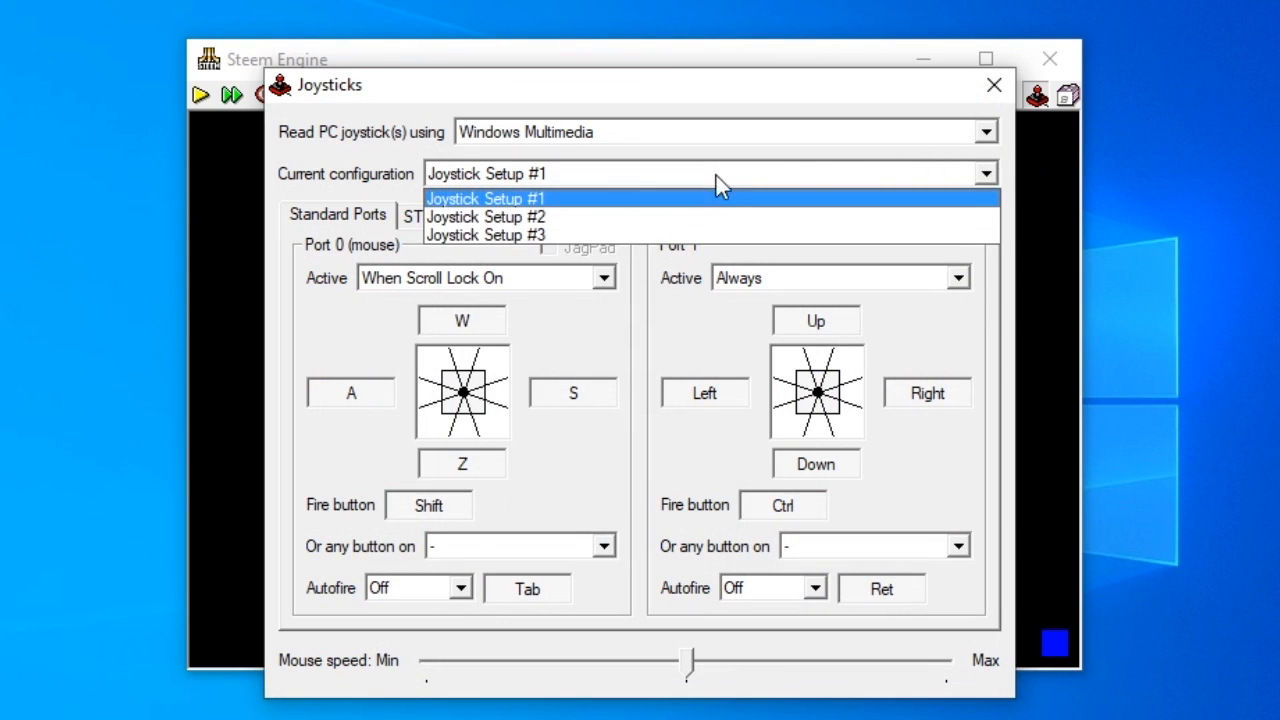
left_click(716, 228)
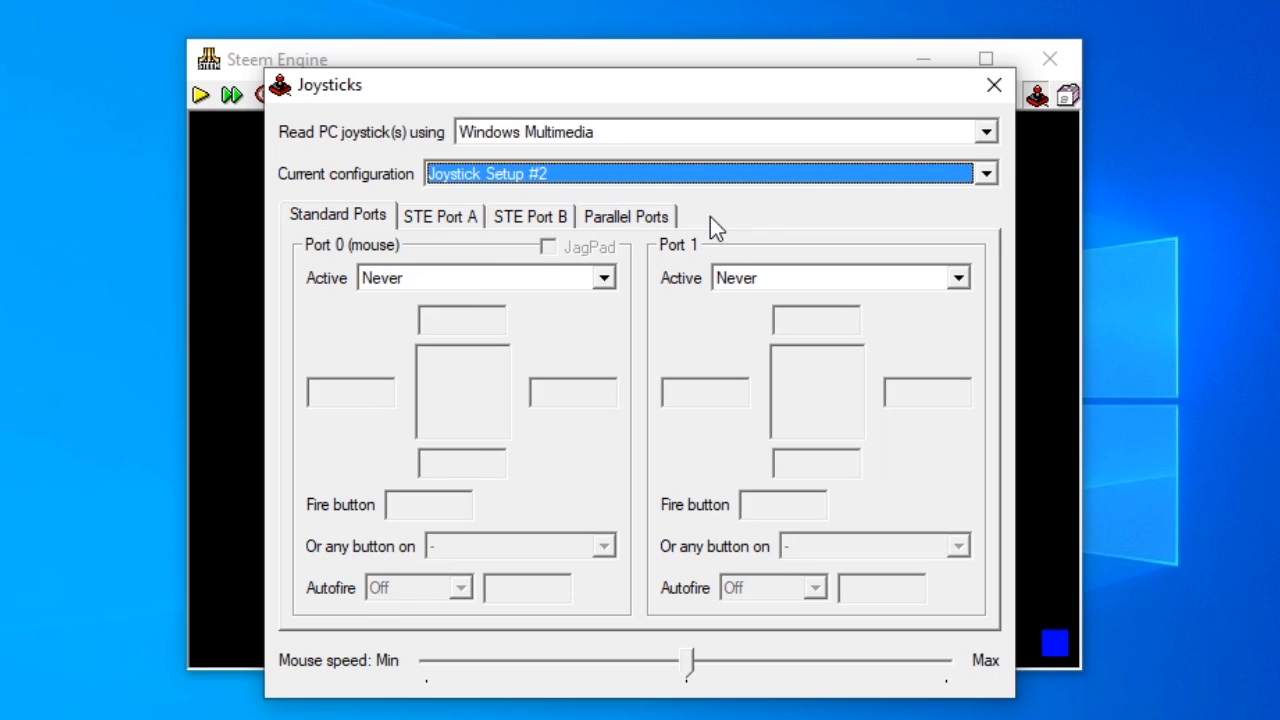
left_click(845, 277)
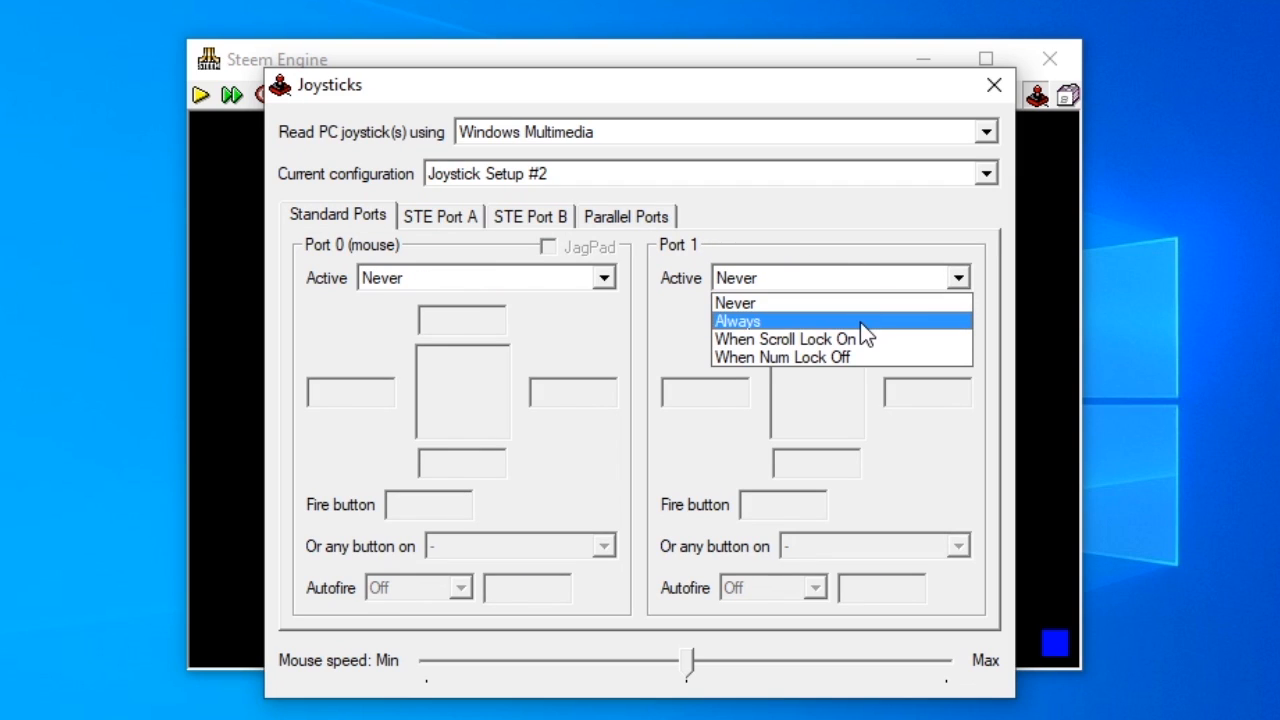
left_click(860, 322)
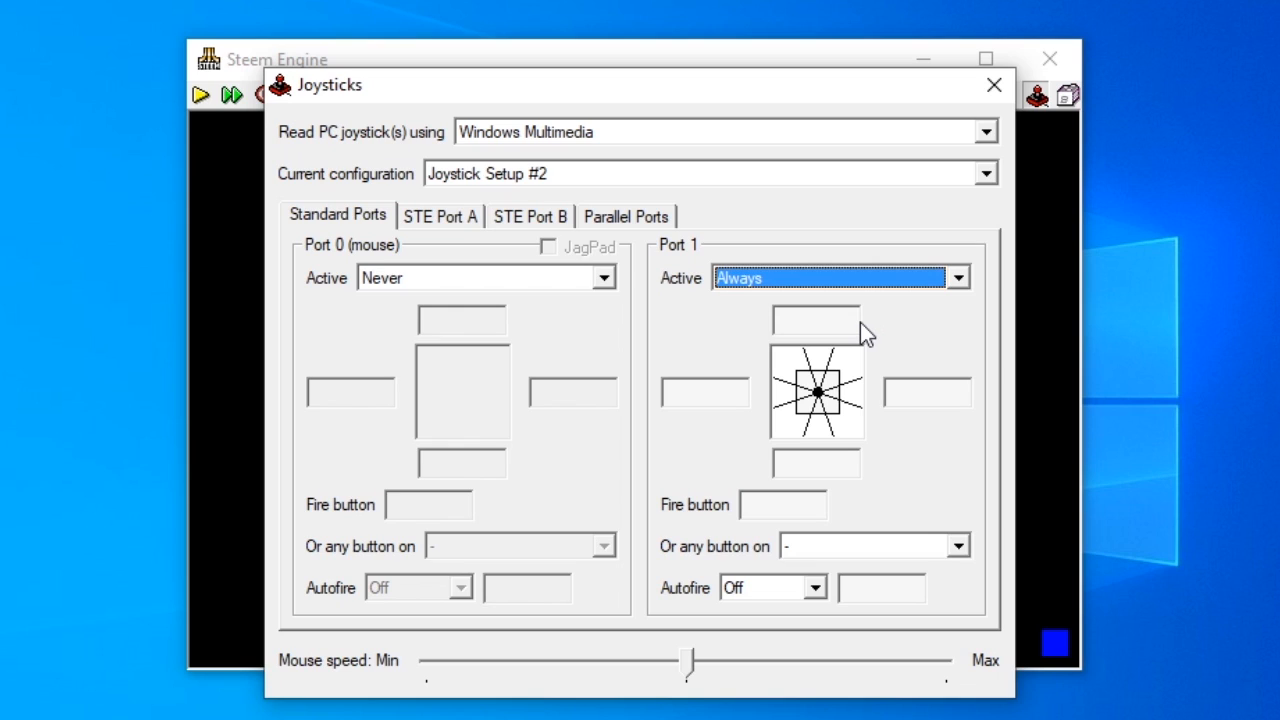
Map Port 1's directions to the gamepad's J1 Y and J1 X axes and fire to J1 But 1, and resume the game.
left_click(817, 329)
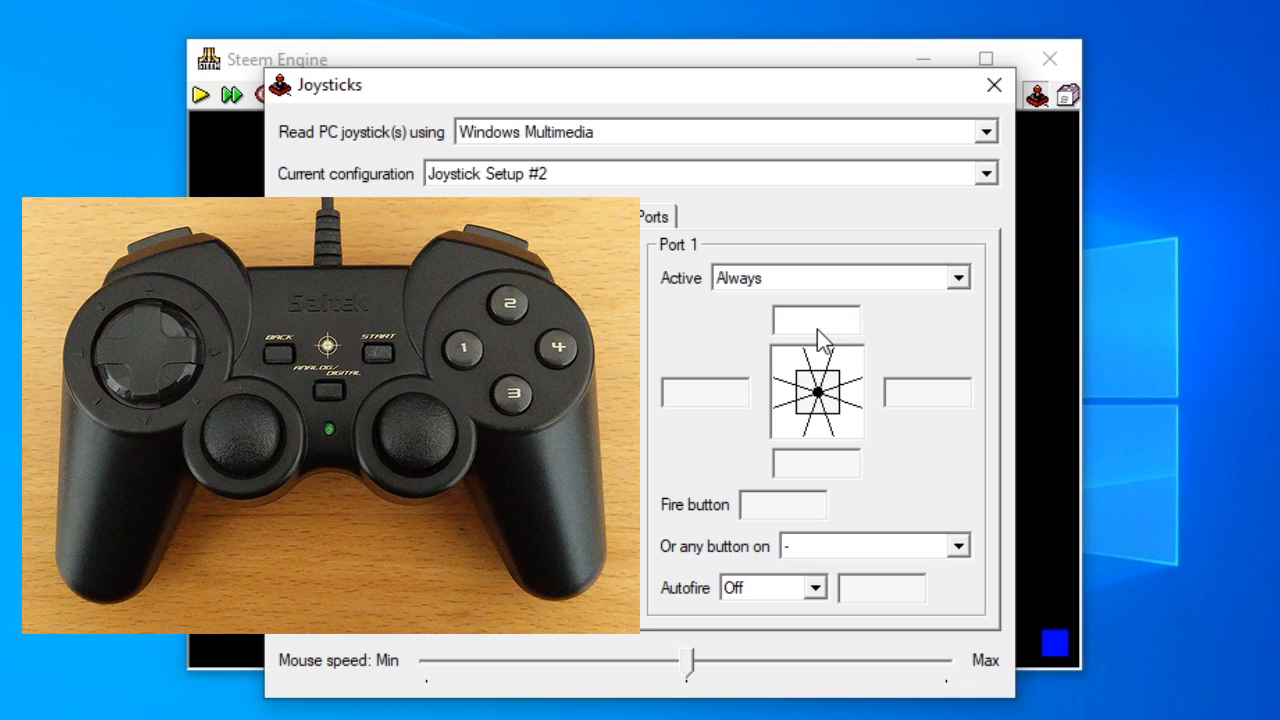
left_click(817, 466)
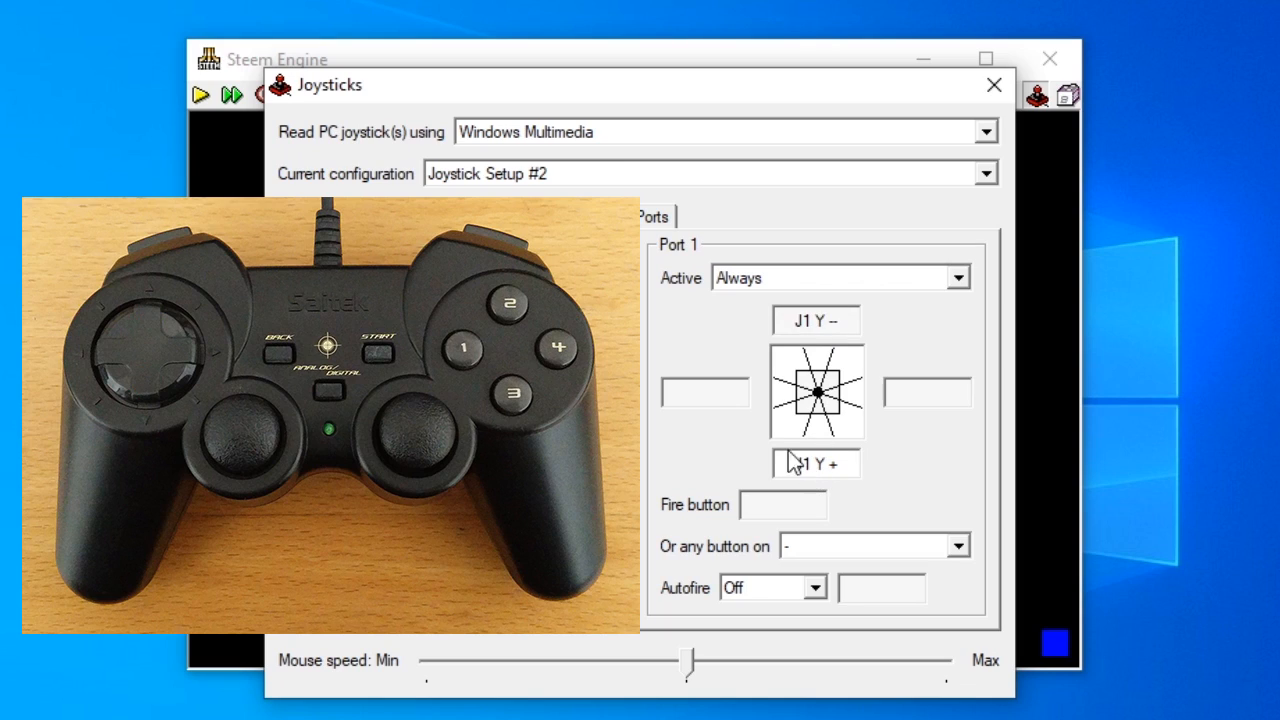
left_click(738, 404)
left_click(906, 400)
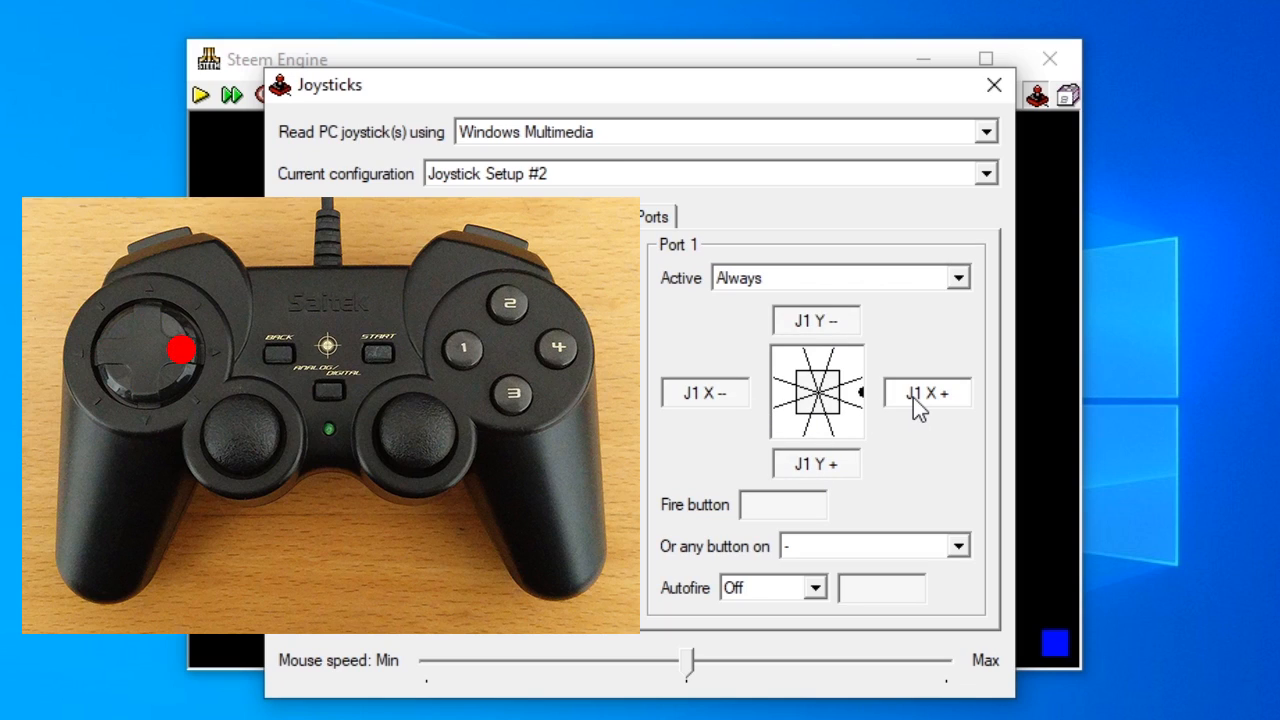
left_click(786, 508)
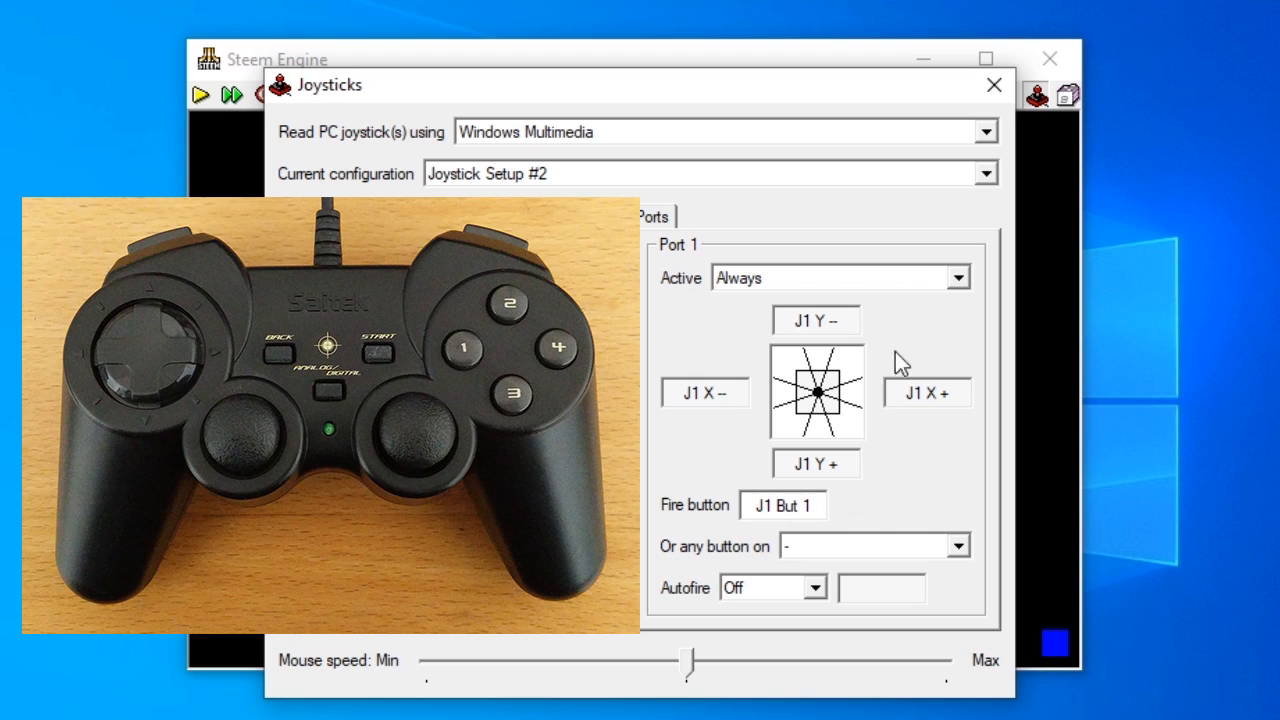
left_click(993, 86)
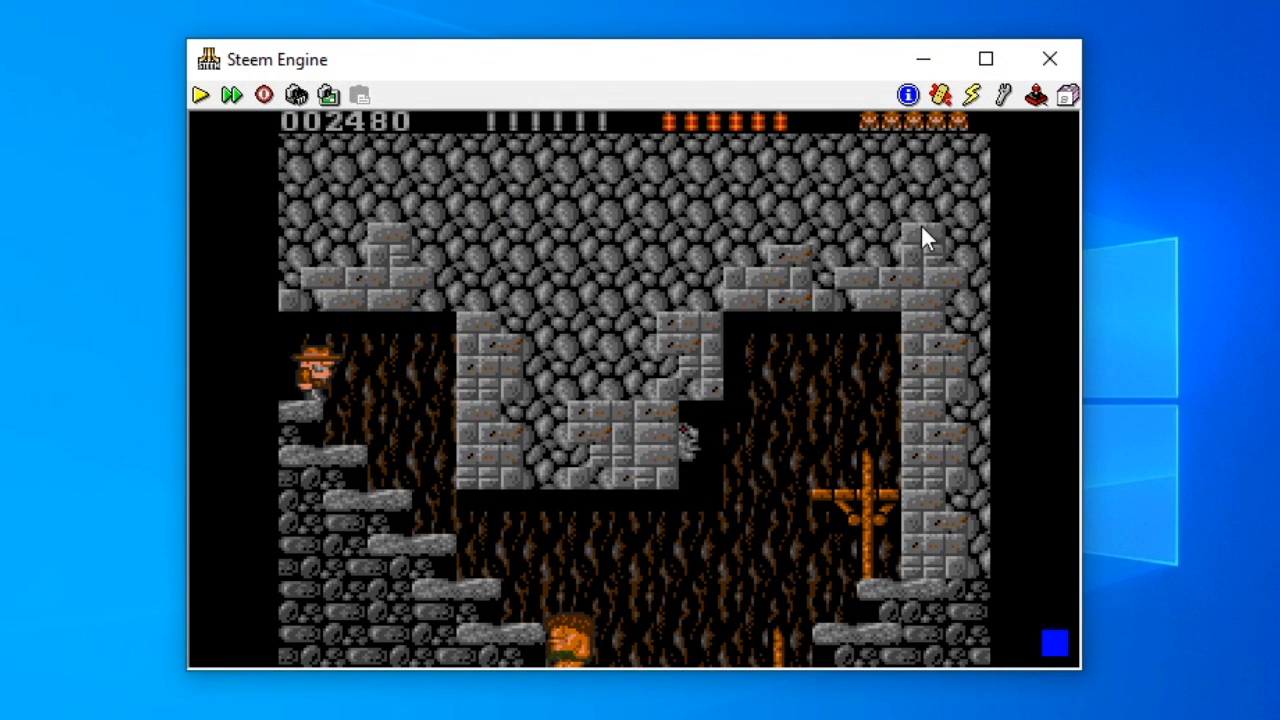
left_click(200, 95)
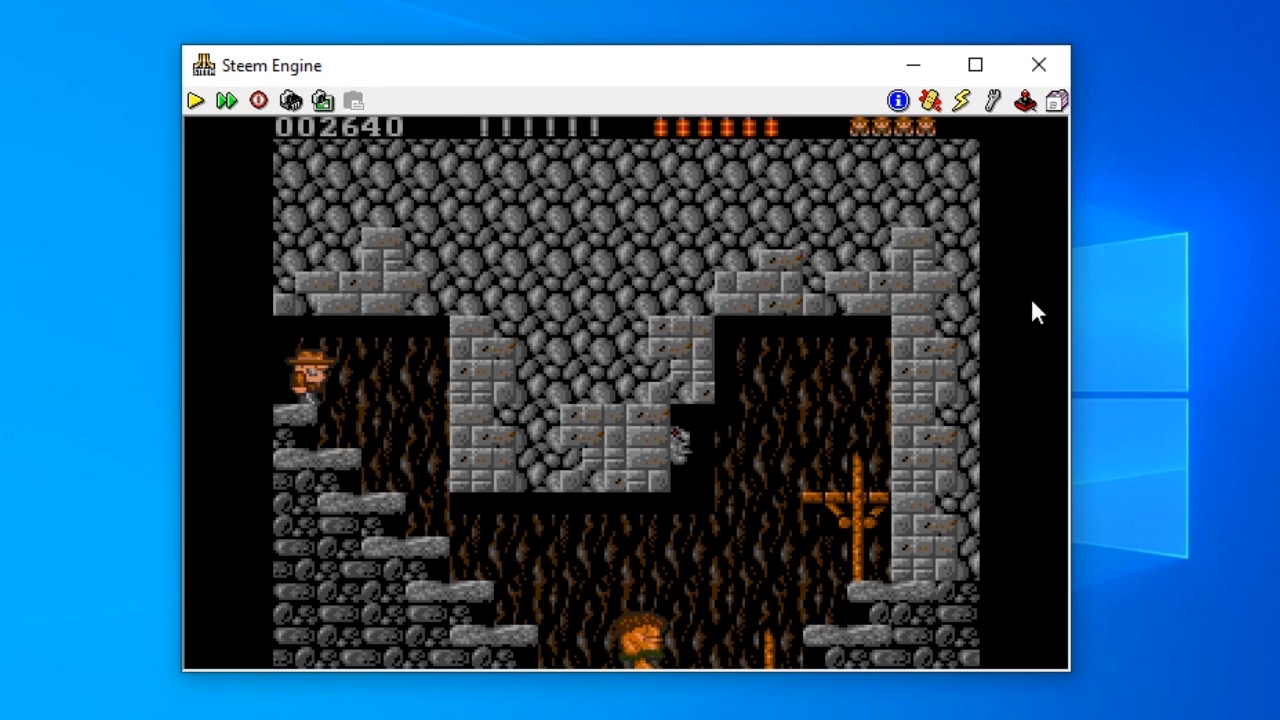
Set the emulated machine's monitor to Monochrome (High Resolution) and perform a cold reset.
left_click(994, 102)
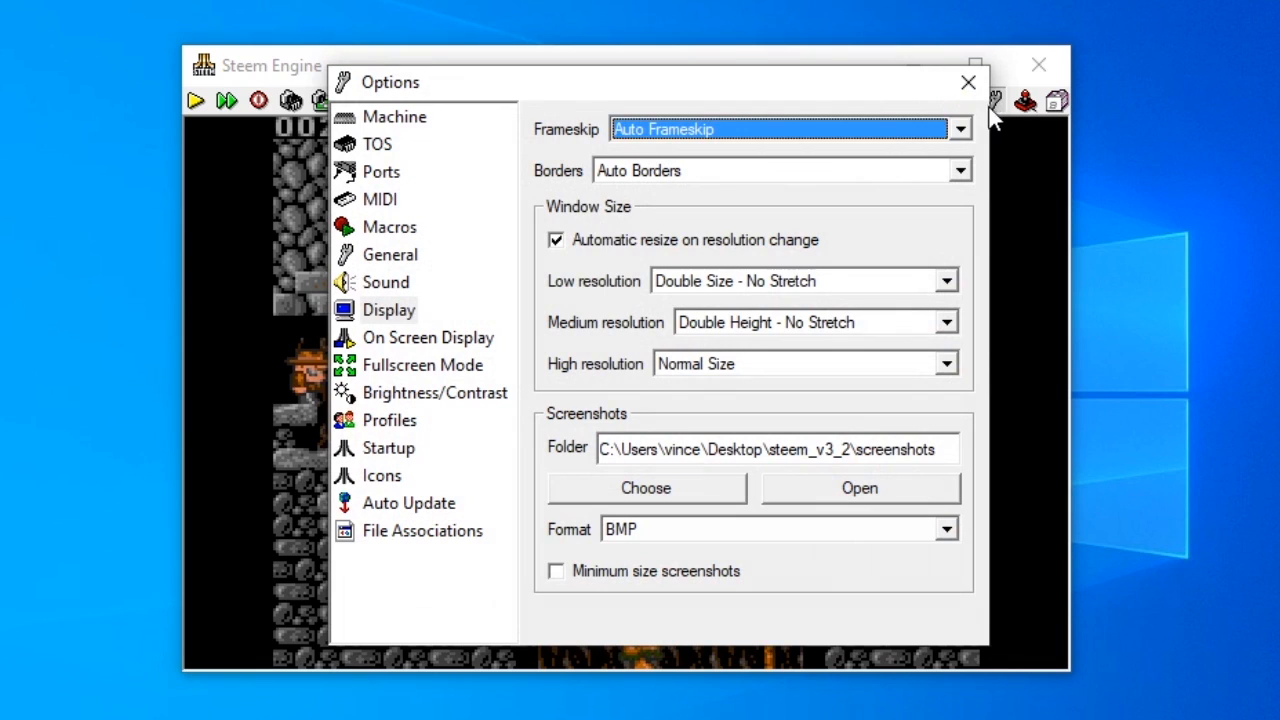
left_click(410, 118)
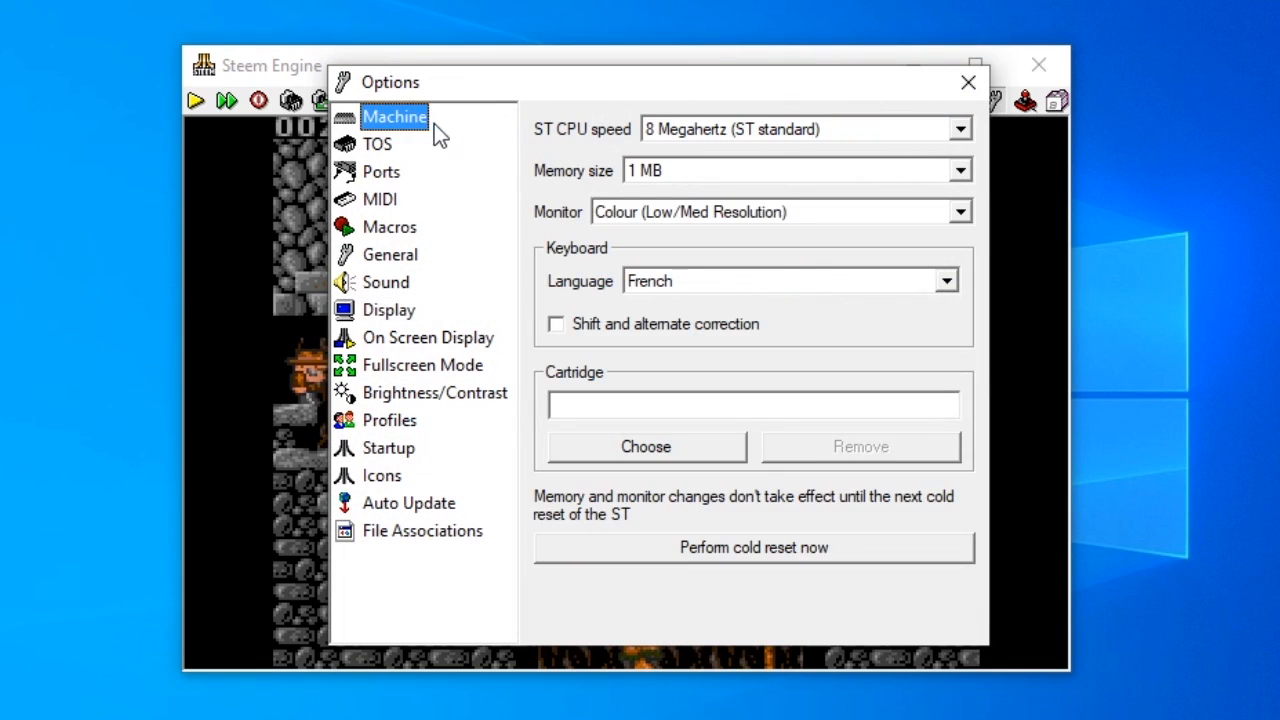
left_click(872, 213)
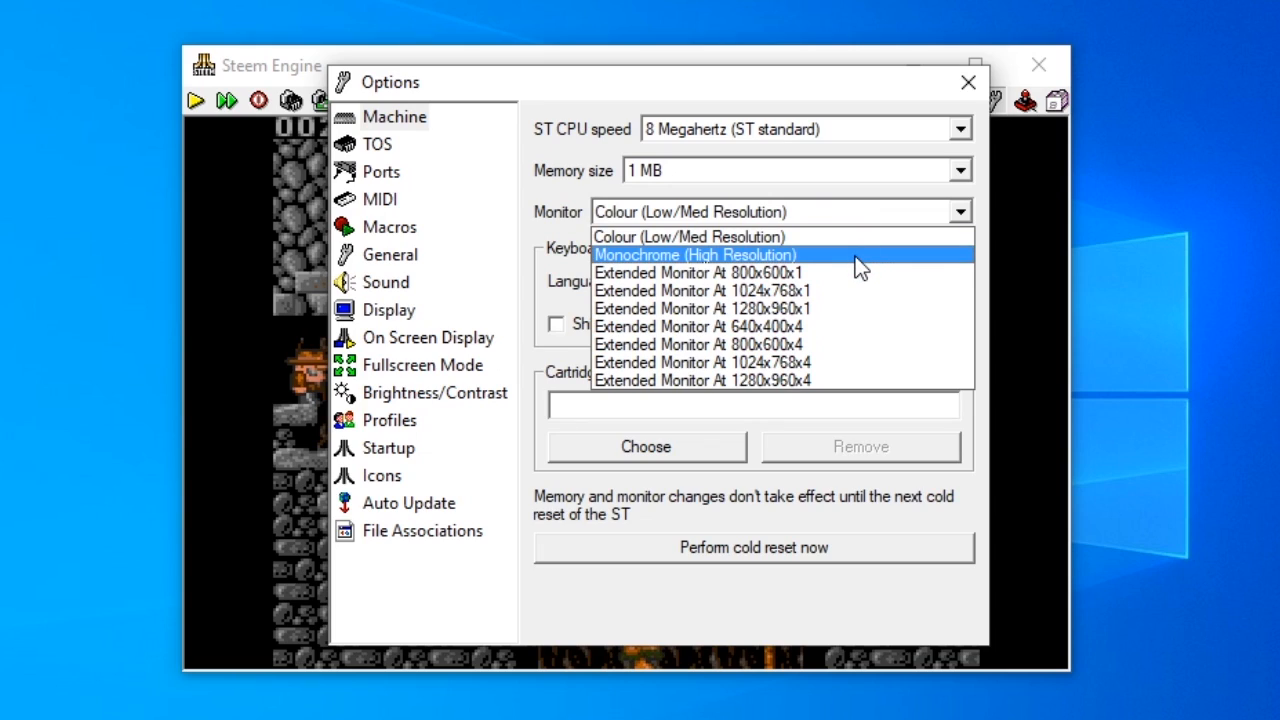
left_click(856, 258)
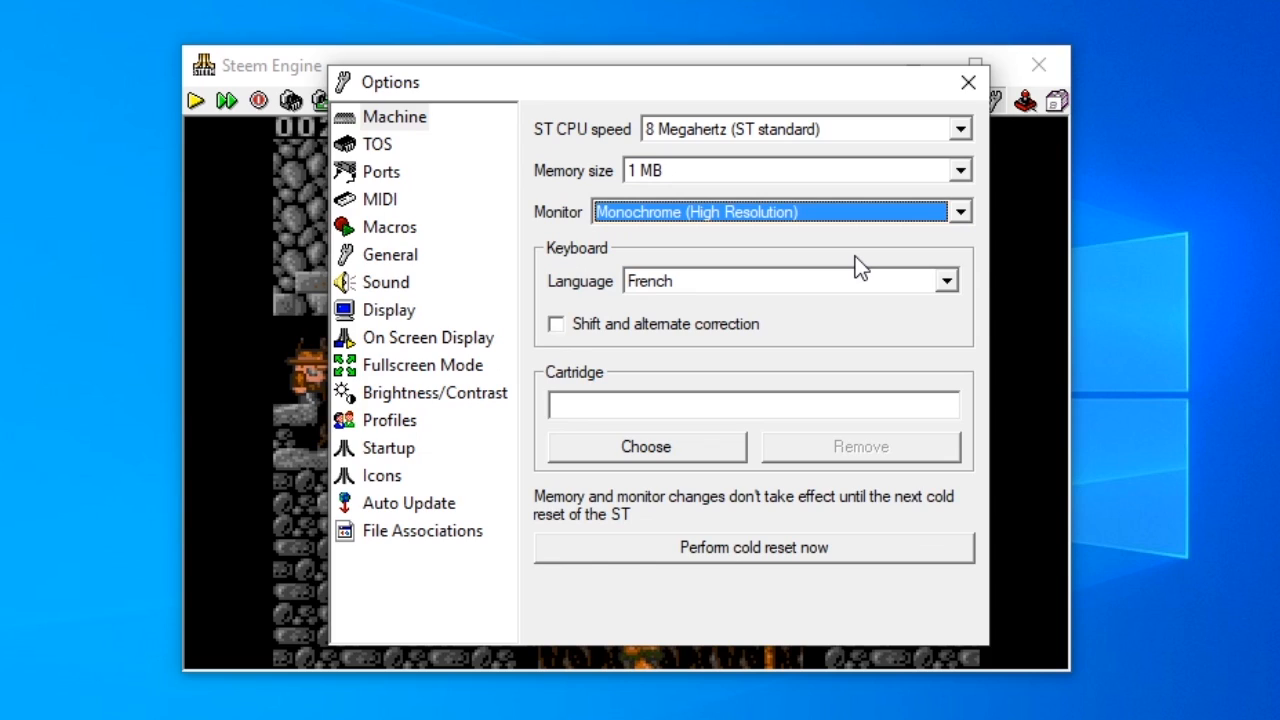
left_click(801, 551)
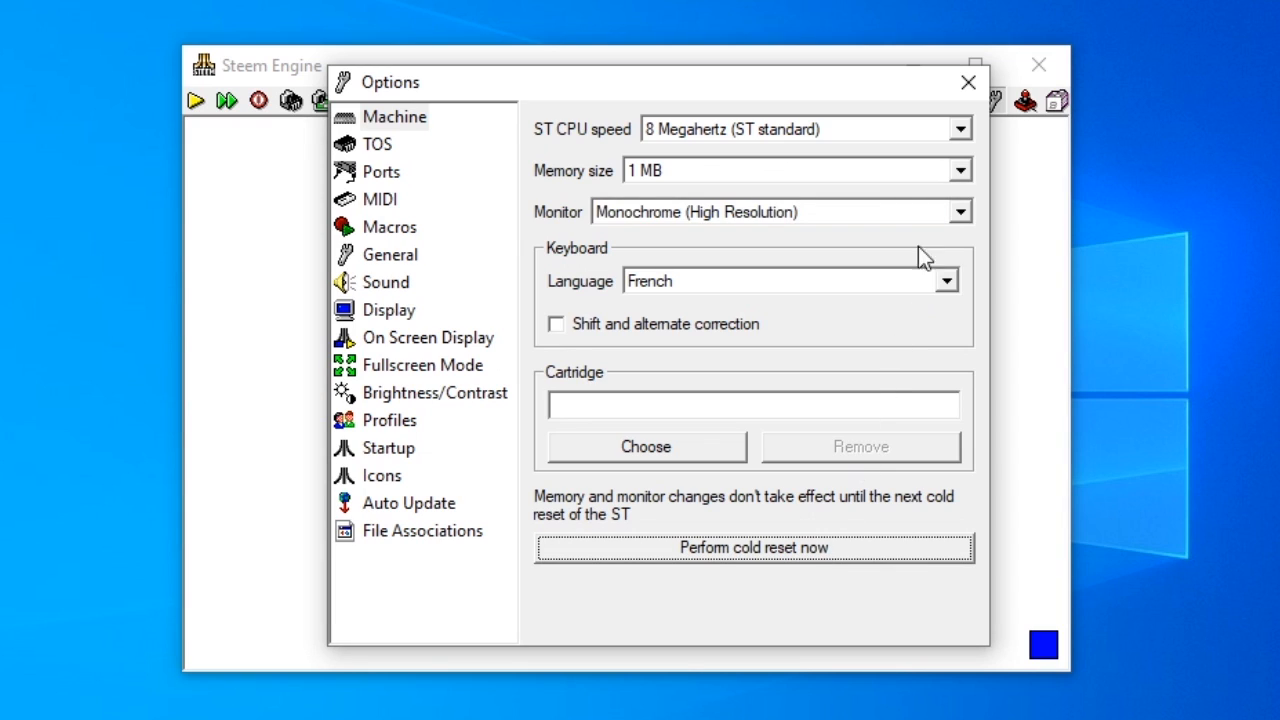
left_click(966, 84)
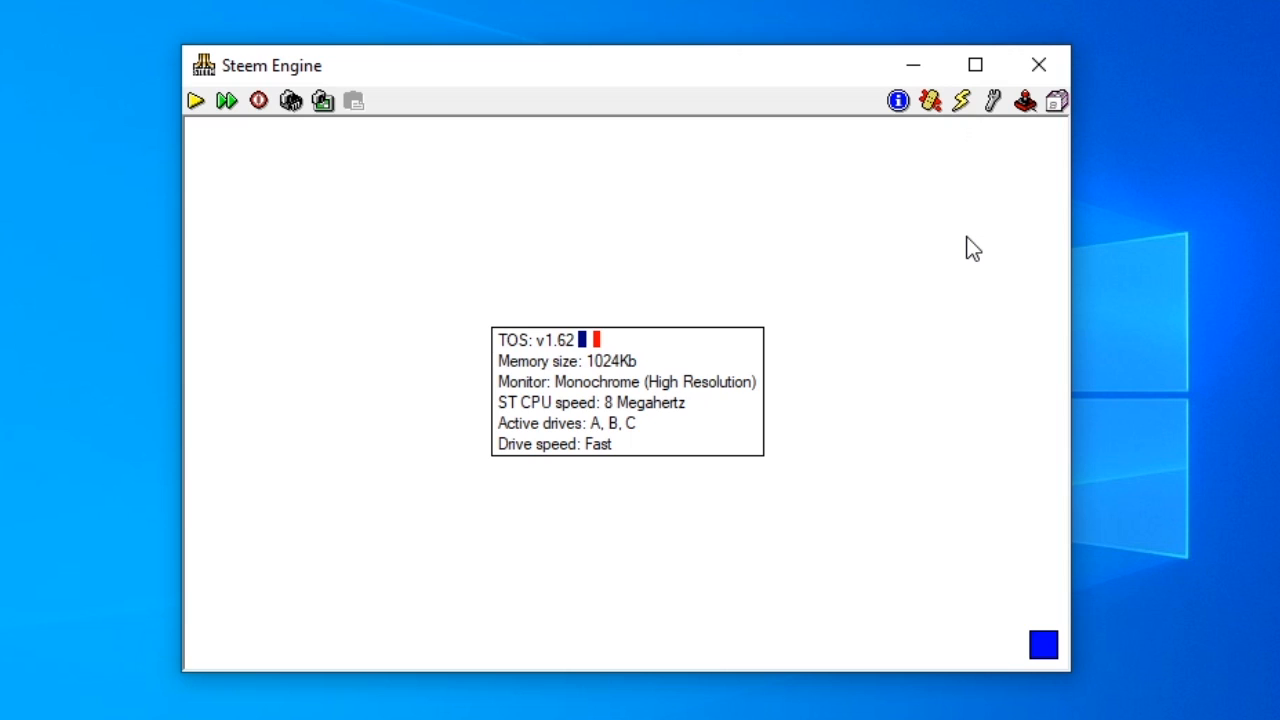
Replace the disk in floppy drive A with Blank Disk and start the emulation.
left_click(1057, 101)
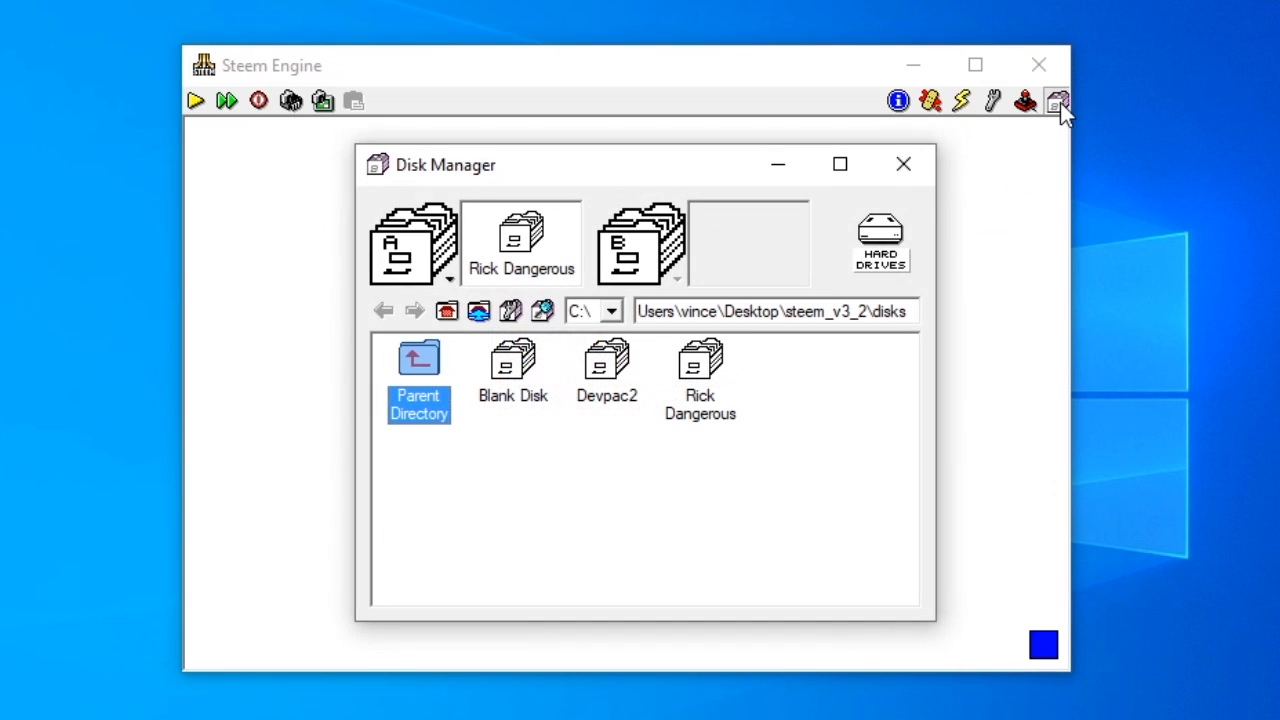
left_click(508, 378)
left_click_drag(525, 281, 526, 242)
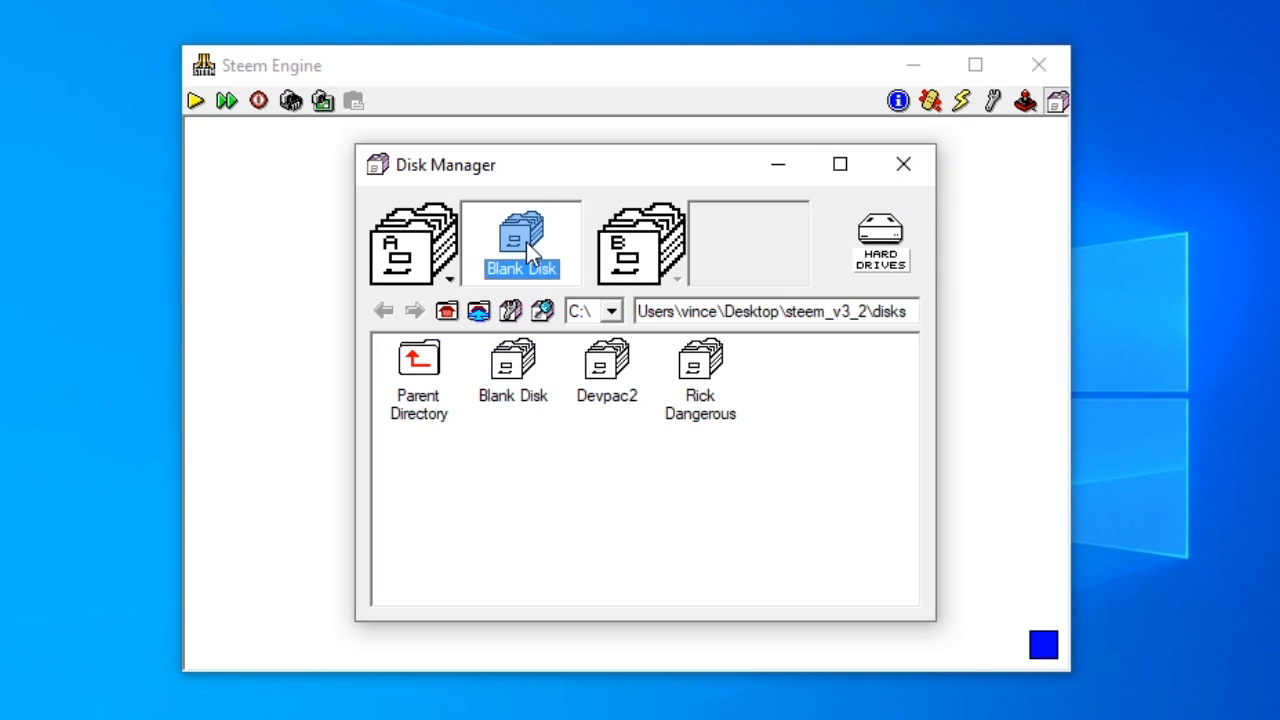
left_click(888, 164)
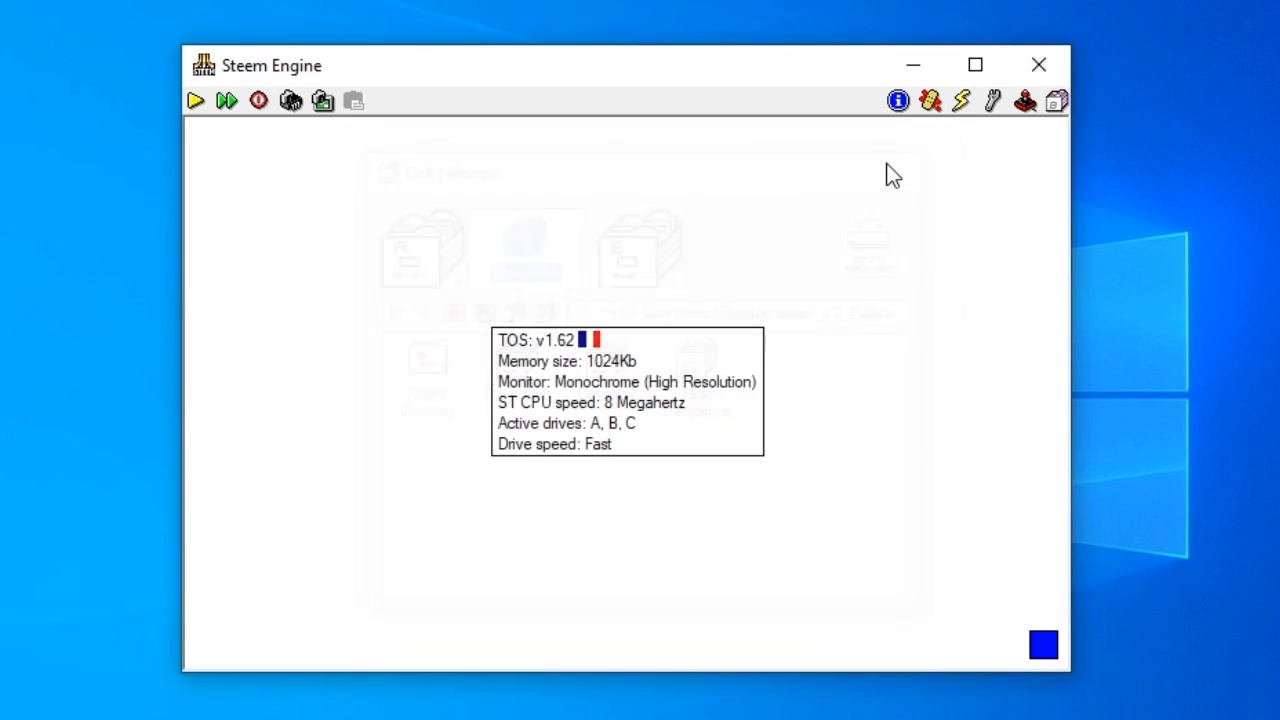
left_click(196, 101)
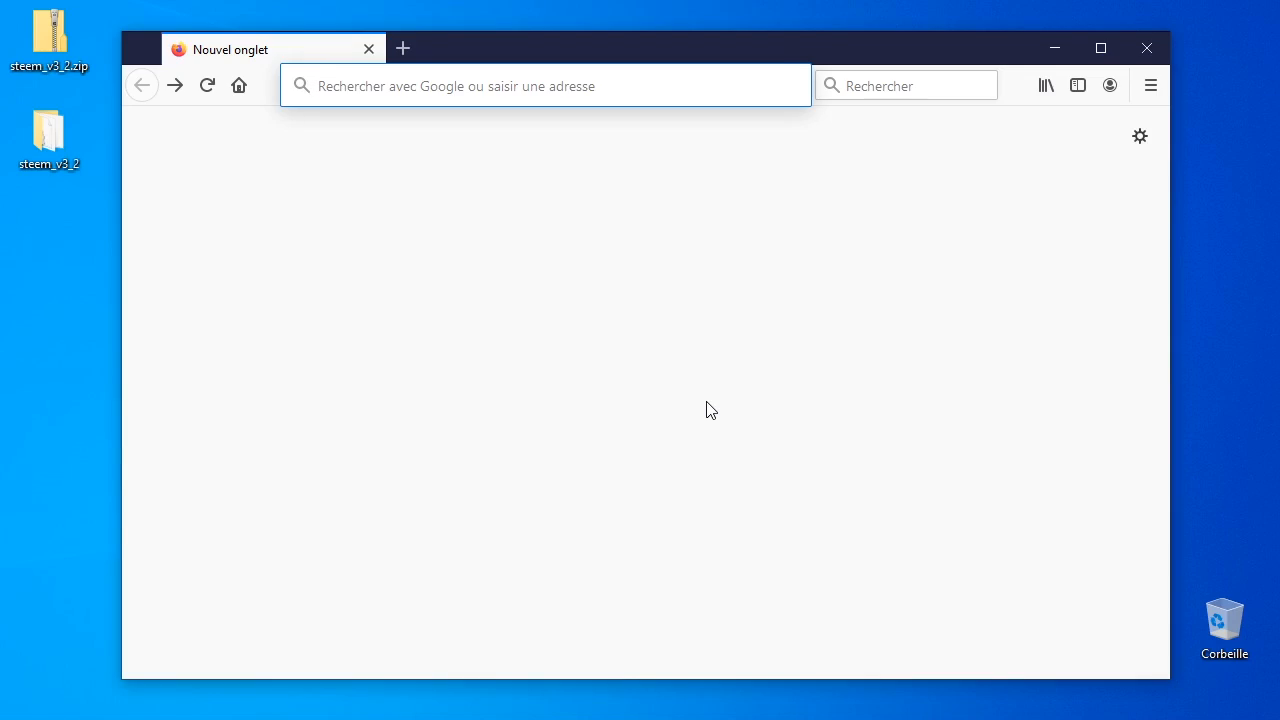
Search the web for "atari umich", open the umich.edu Atari archive index and go into its Archivers directory.
type("atari")
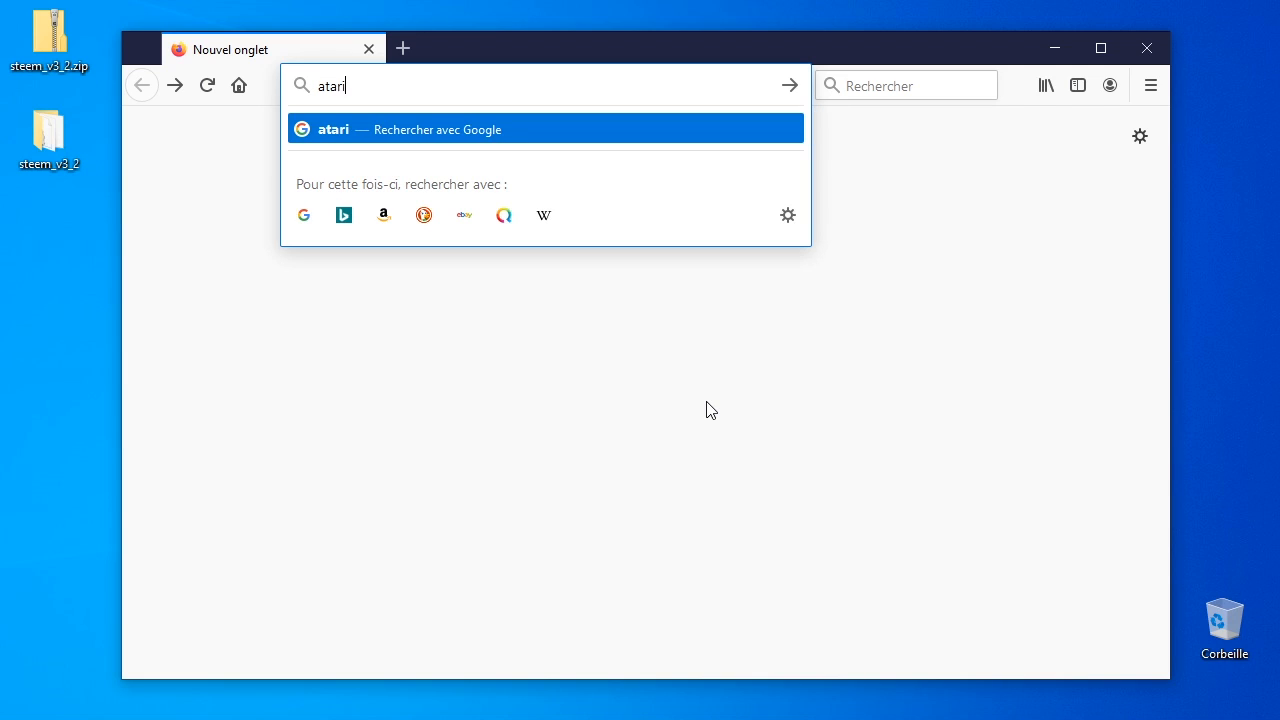
type(" umich")
key("Return")
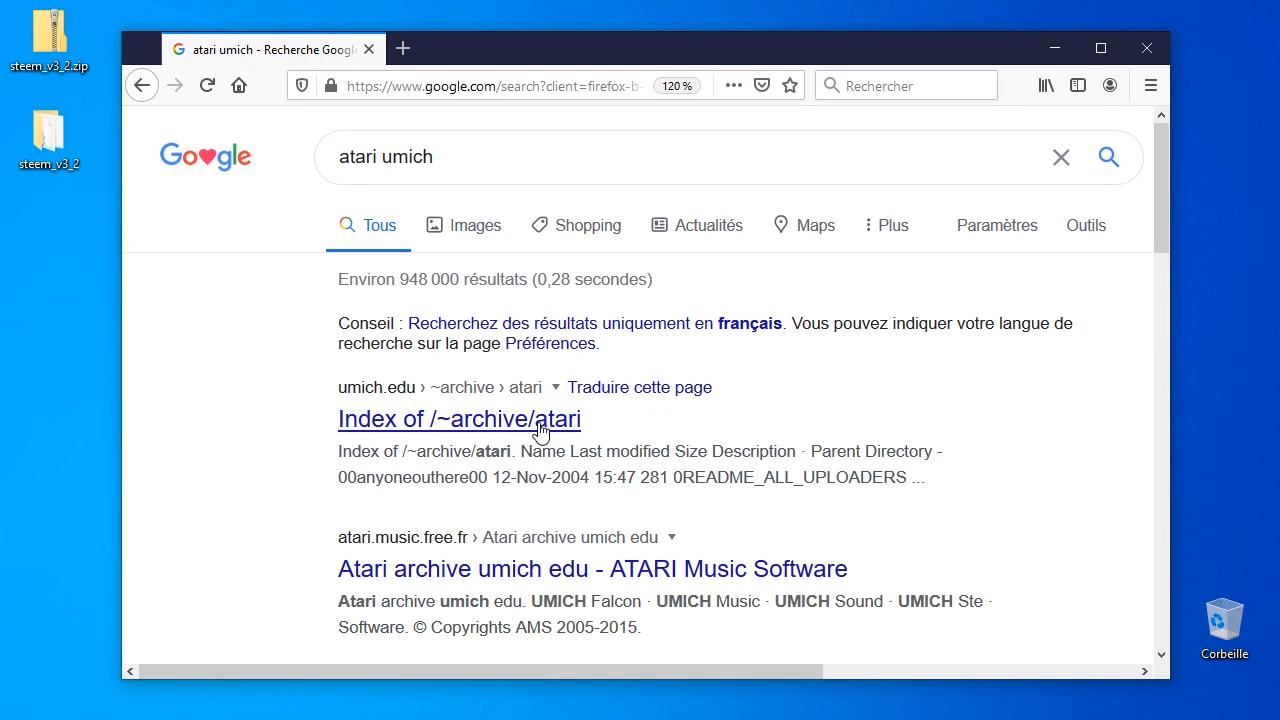
left_click(443, 430)
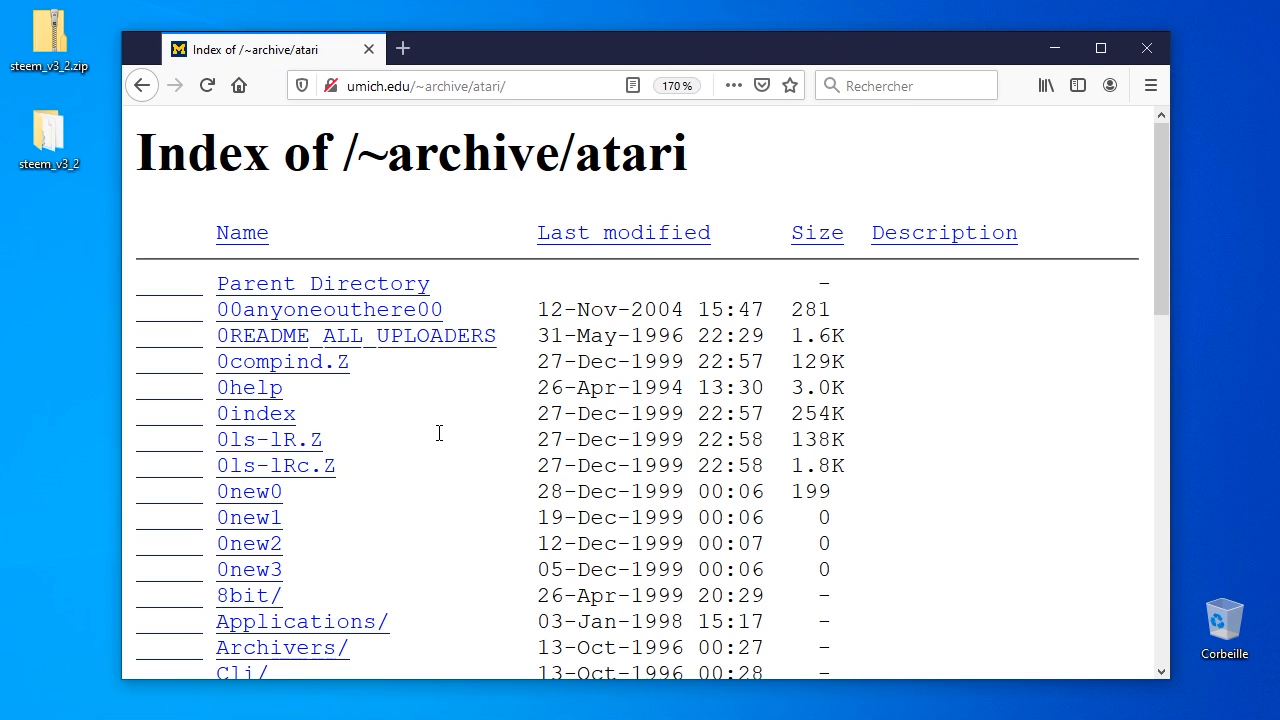
left_click(285, 650)
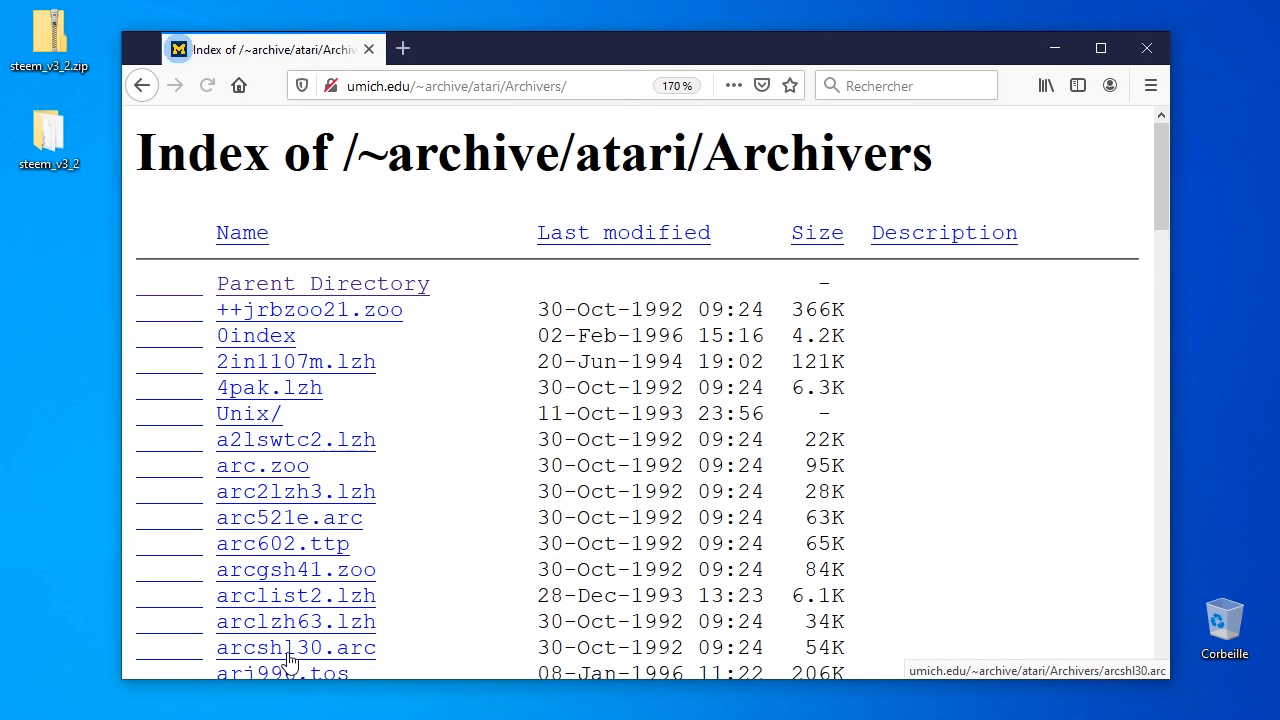
Download jampack4.lzh from the Archivers directory, saving the file instead of opening it with 7-Zip.
scroll(466, 562, "down", 1)
scroll(466, 562, "down", 10)
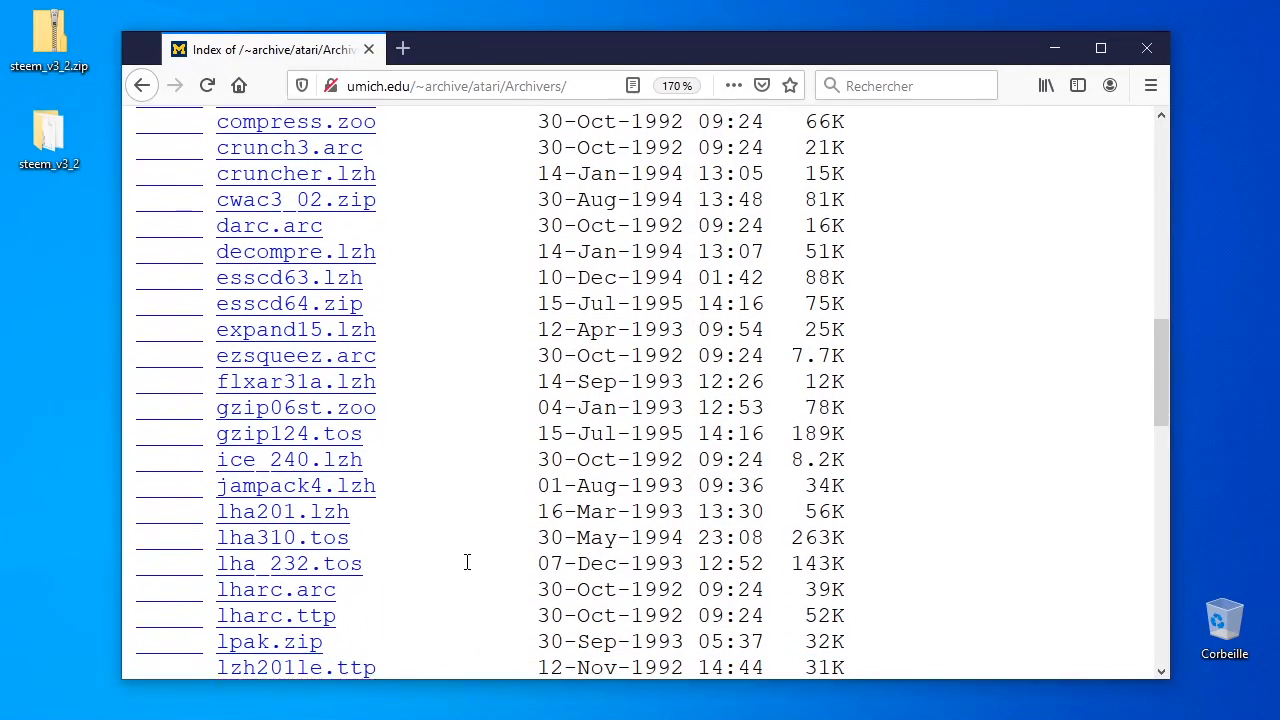
left_click(314, 484)
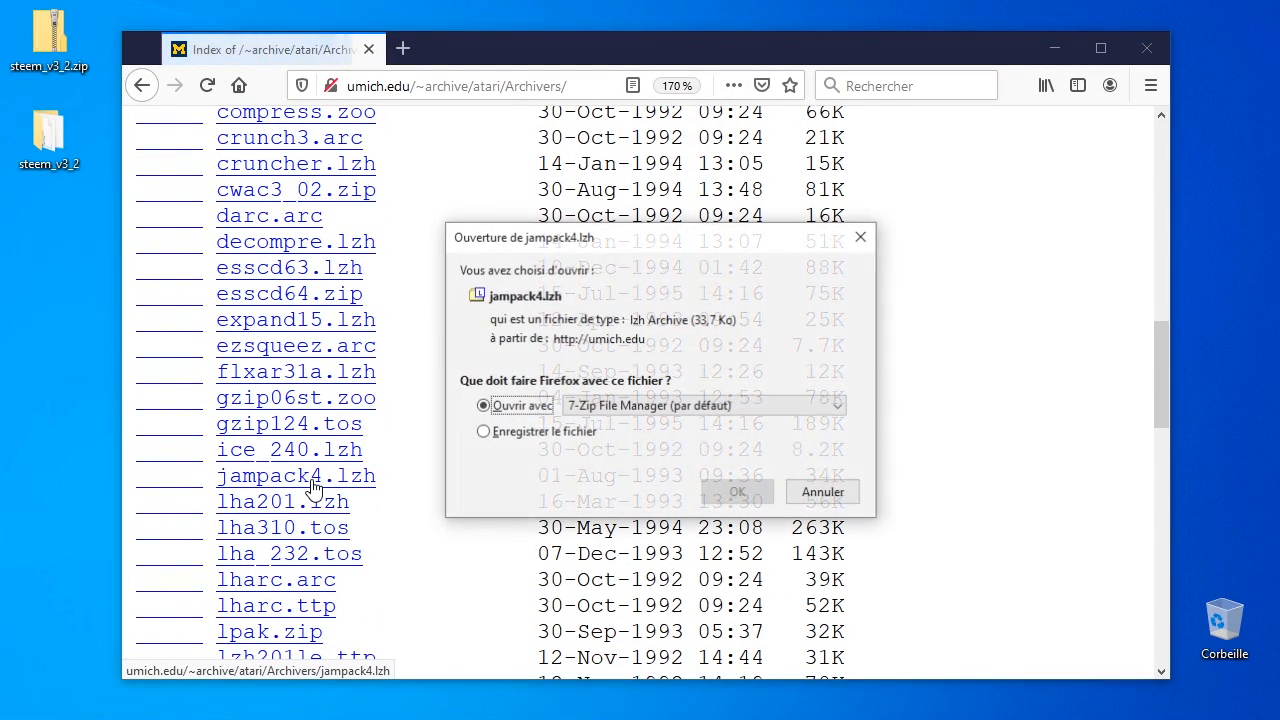
left_click(537, 436)
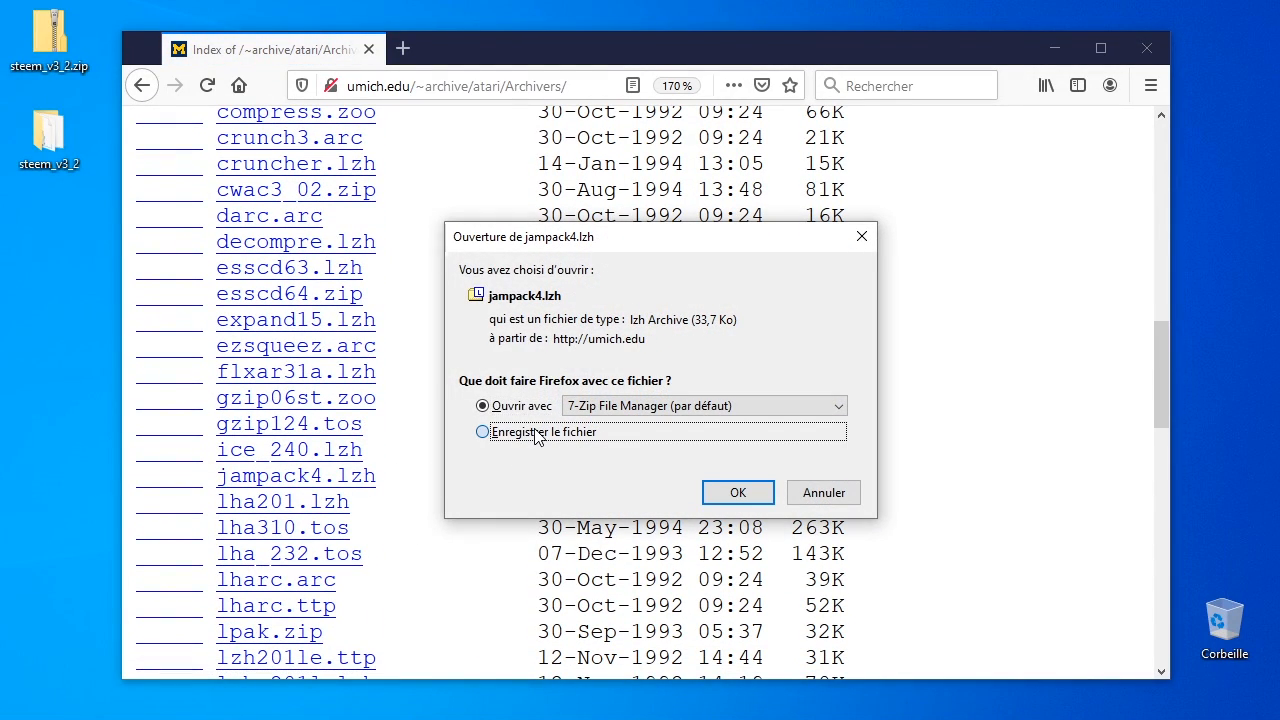
left_click(737, 493)
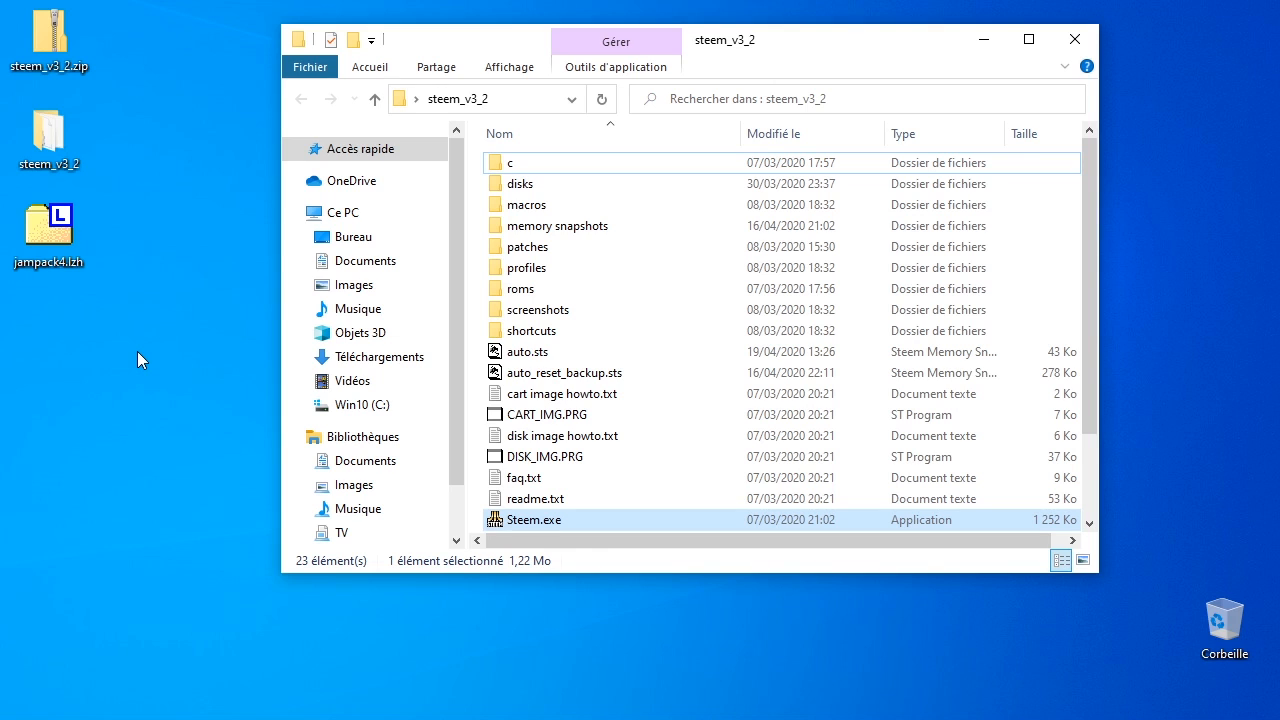
Open the jampack4.lzh archive from the desktop and extract its jampack4 folder into the c folder of steem_v3_2.
double_click(45, 247)
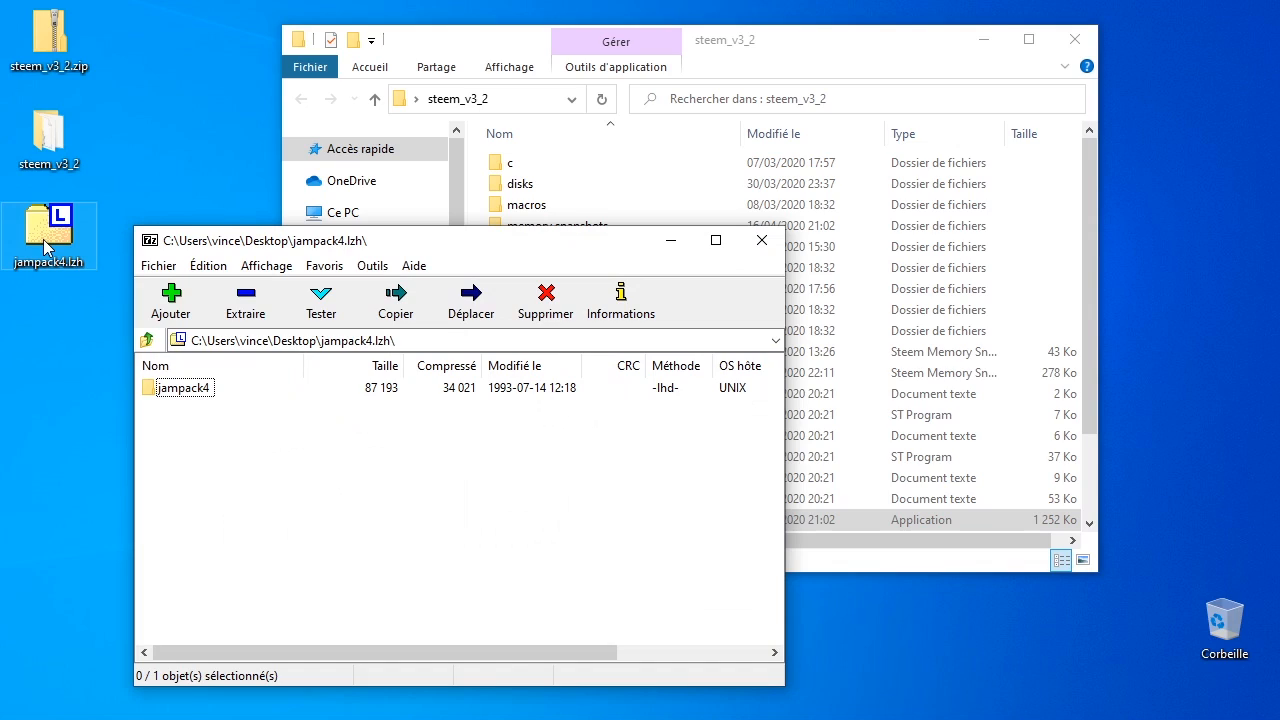
left_click(183, 392)
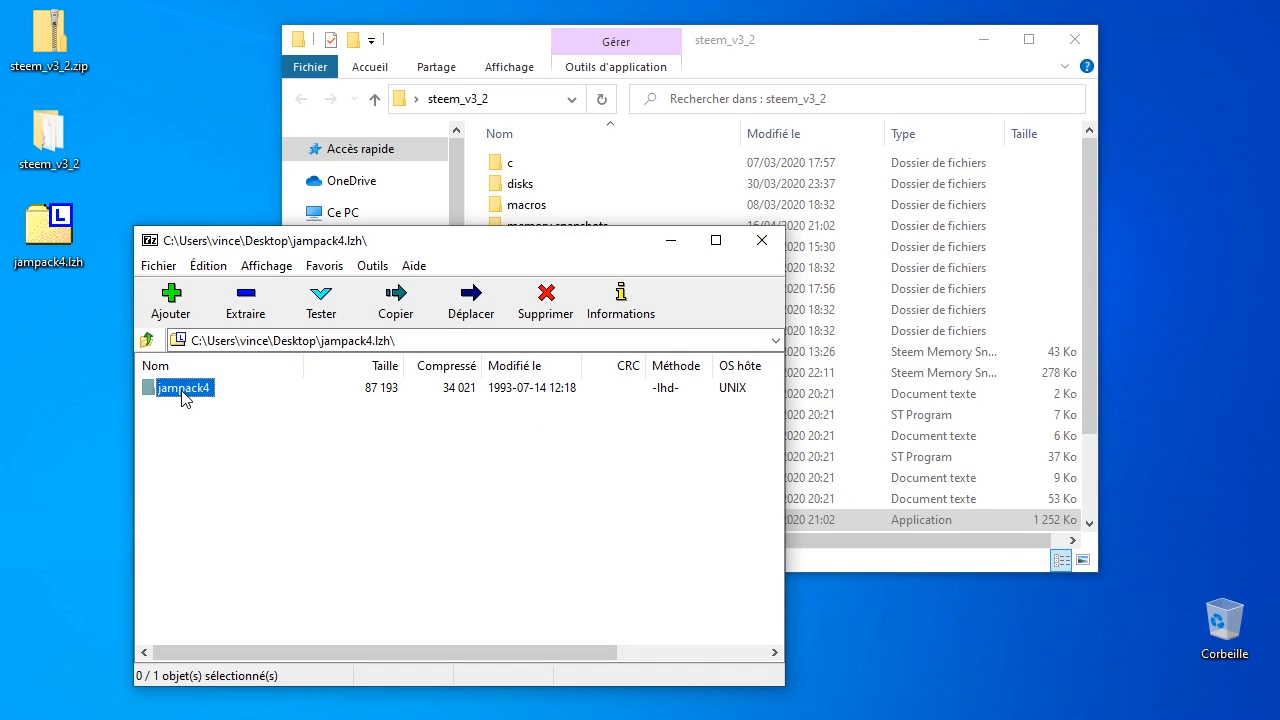
left_click_drag(183, 397, 514, 170)
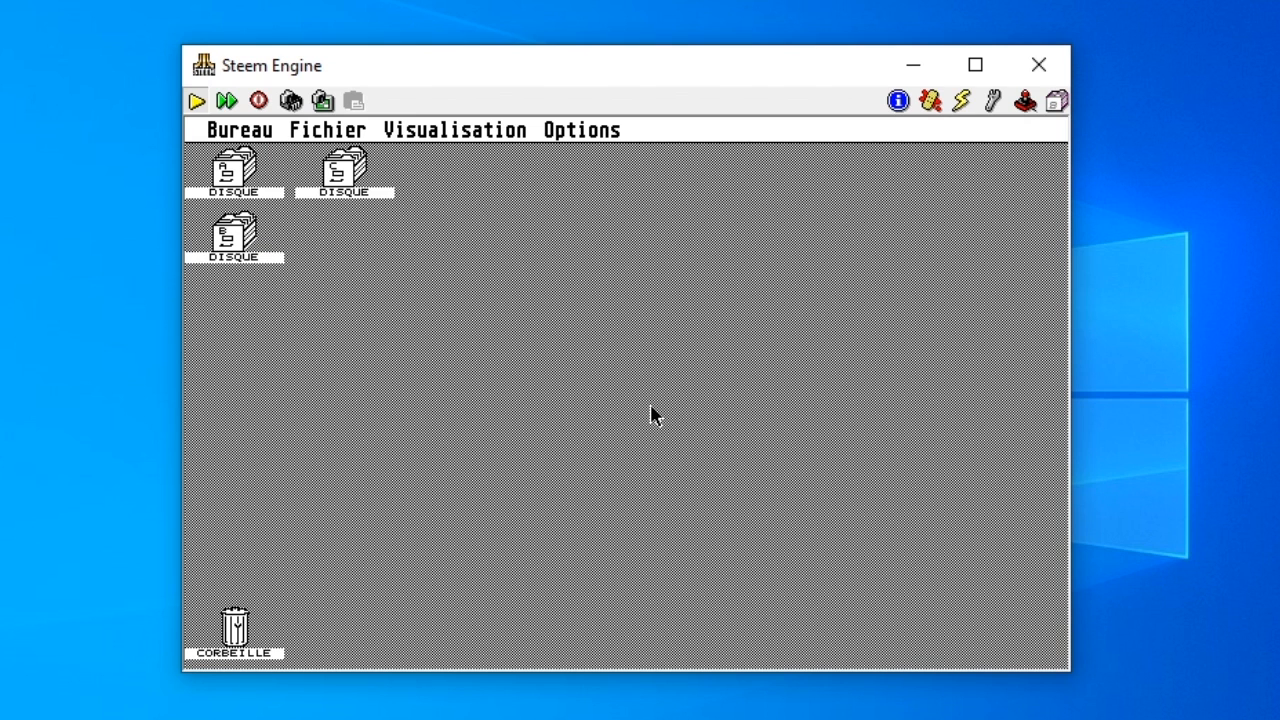
Open the JAMPACK4 folder on the emulated drive C and run JAMPACK4.PRG.
double_click(349, 175)
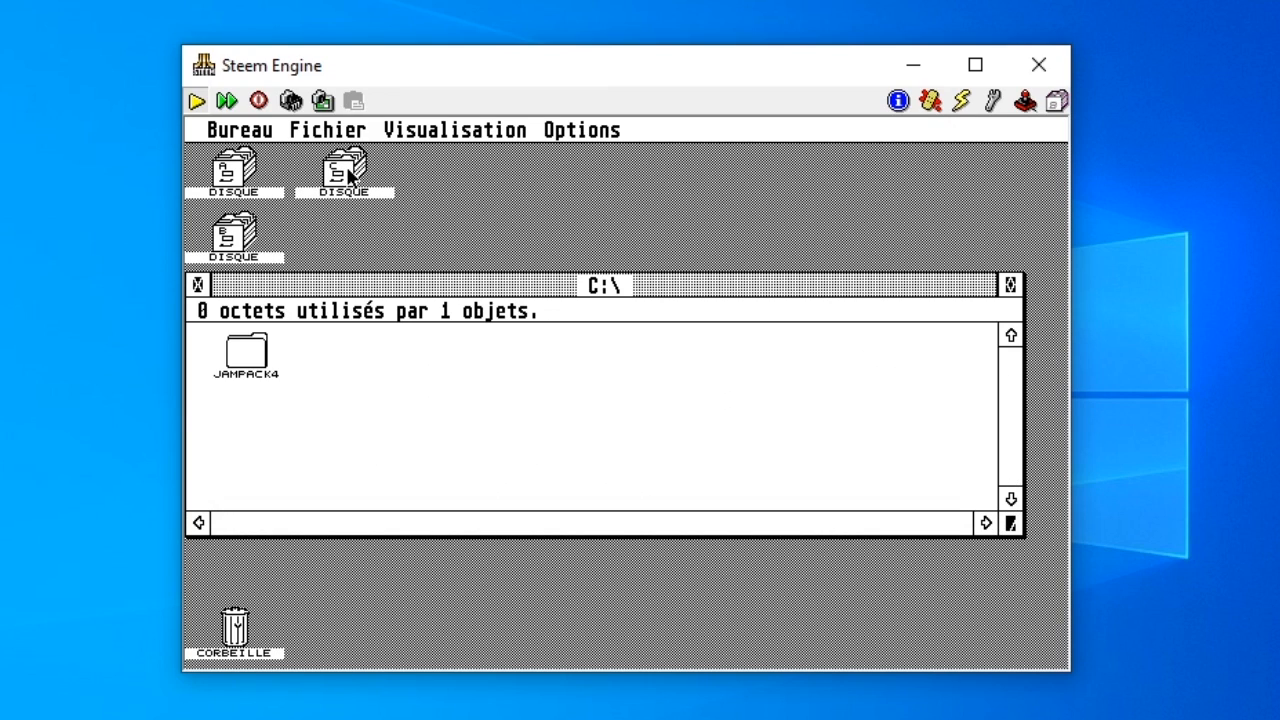
double_click(246, 350)
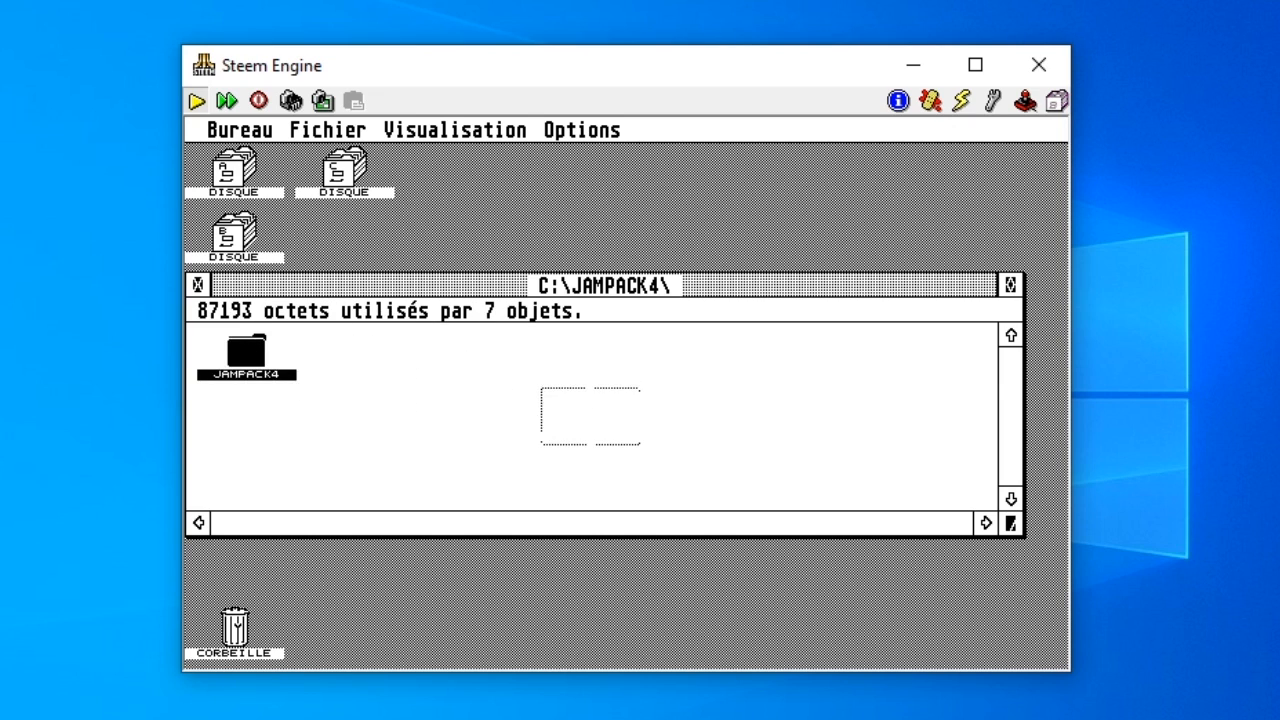
double_click(789, 349)
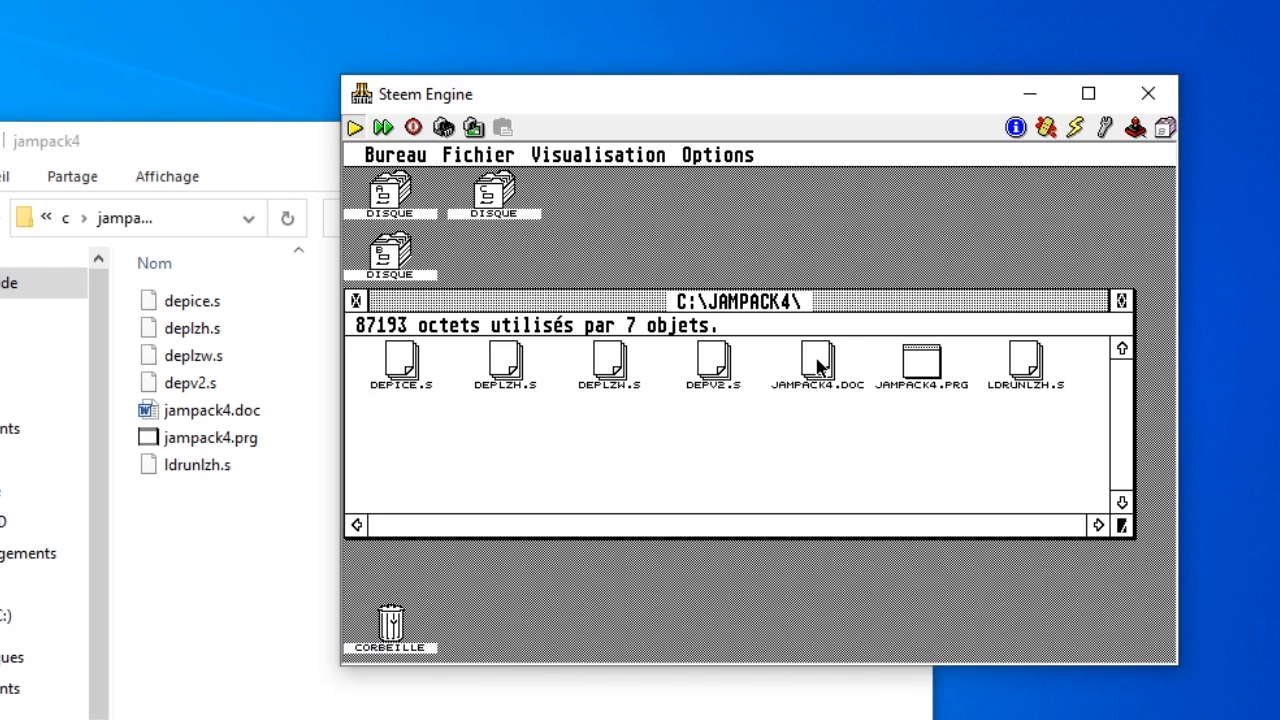
Duplicate JAMPACK4.DOC within the JAMPACK4 folder, naming the copy MACOPIE.DO.
left_click_drag(823, 366, 779, 452)
key("Return")
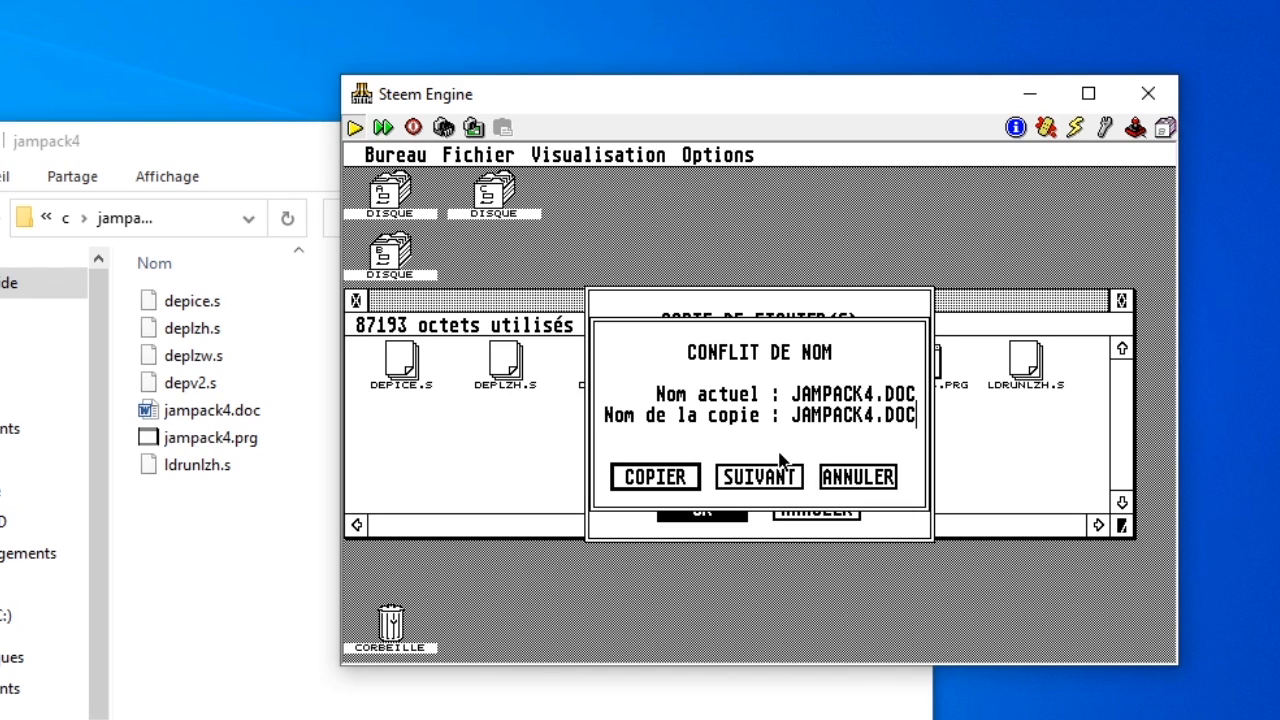
key("Escape")
type("MACOPIE.DO")
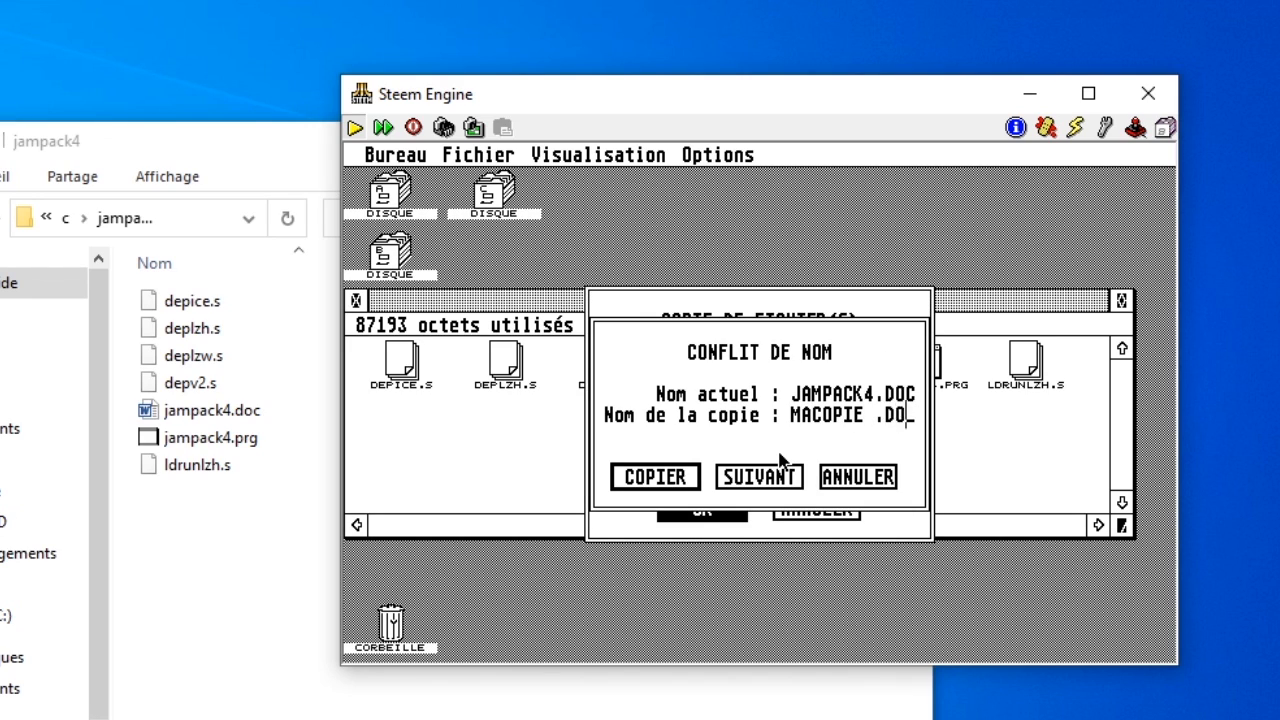
key("Return")
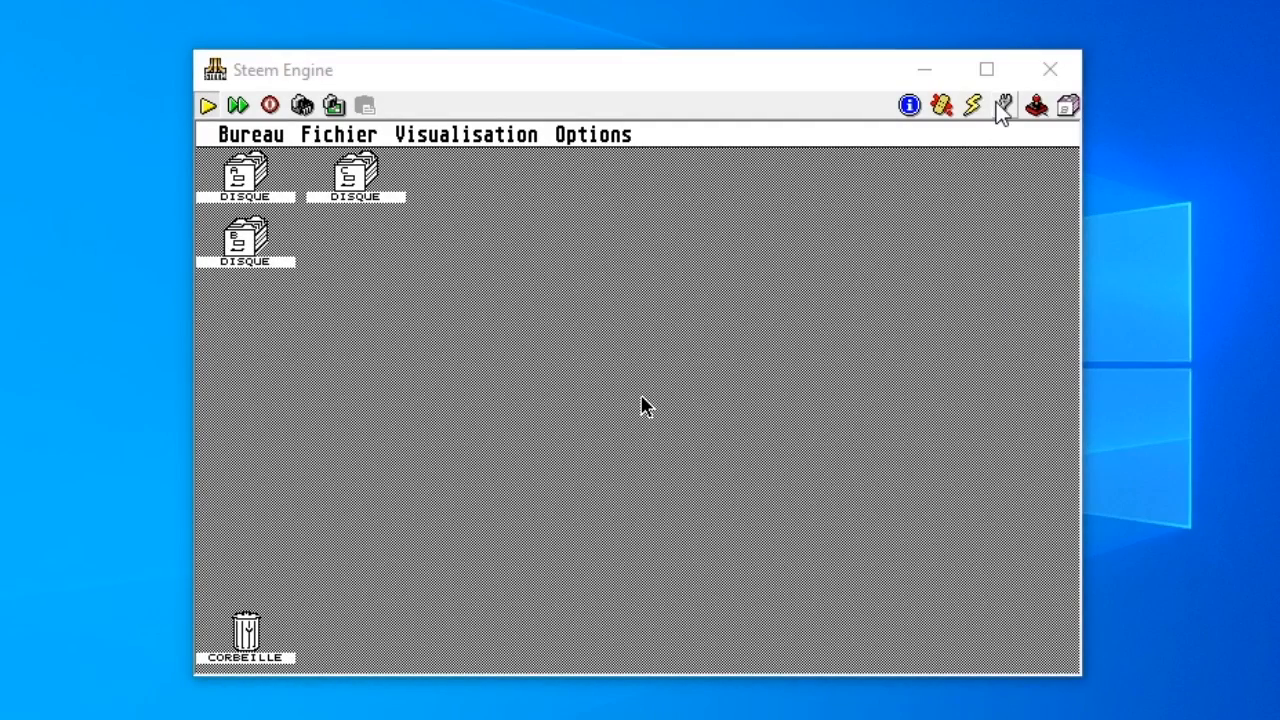
Connect the emulator's MIDI ports to a MIDI Device with Microsoft GS Wavetable Synth as the output device.
left_click(1003, 105)
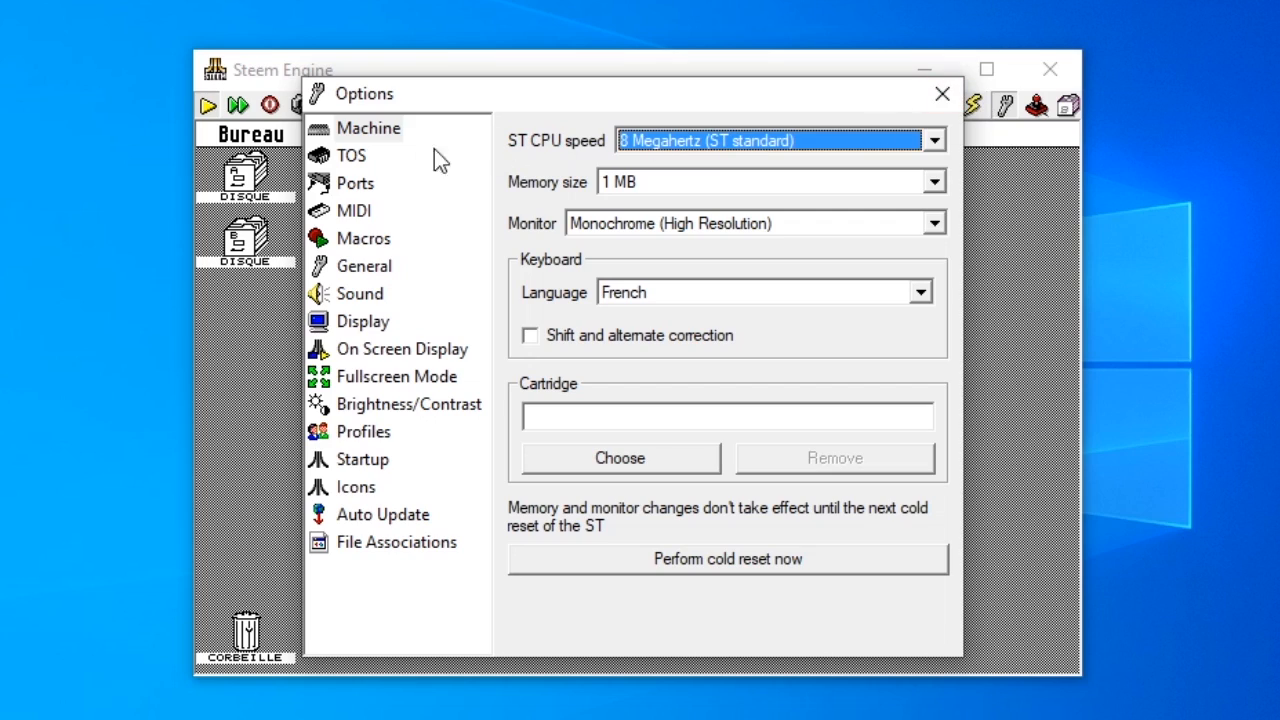
left_click(362, 186)
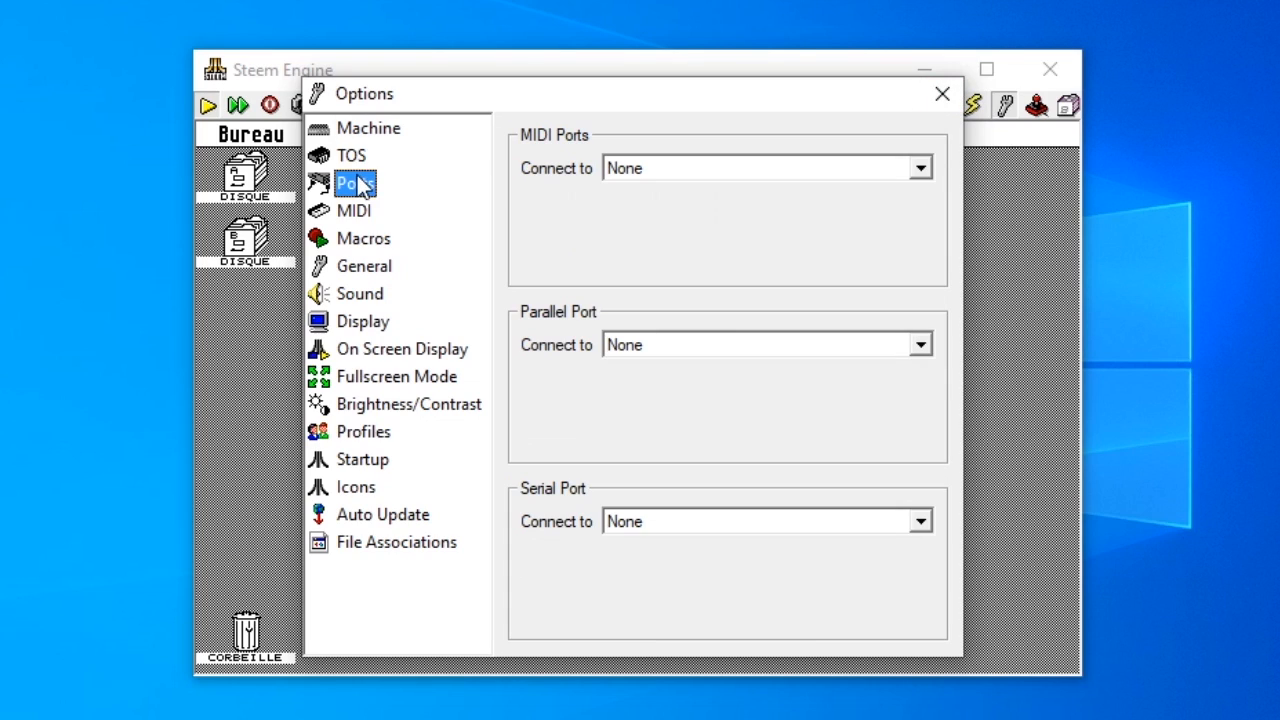
left_click(766, 160)
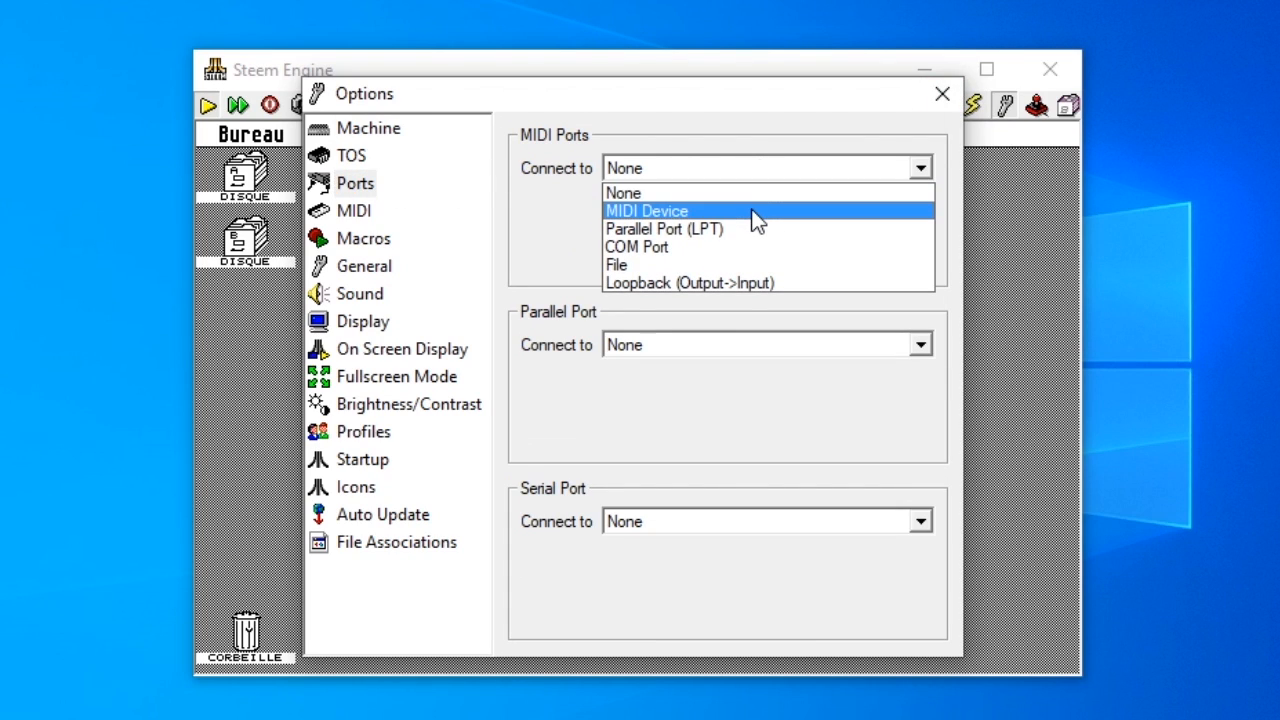
left_click(757, 212)
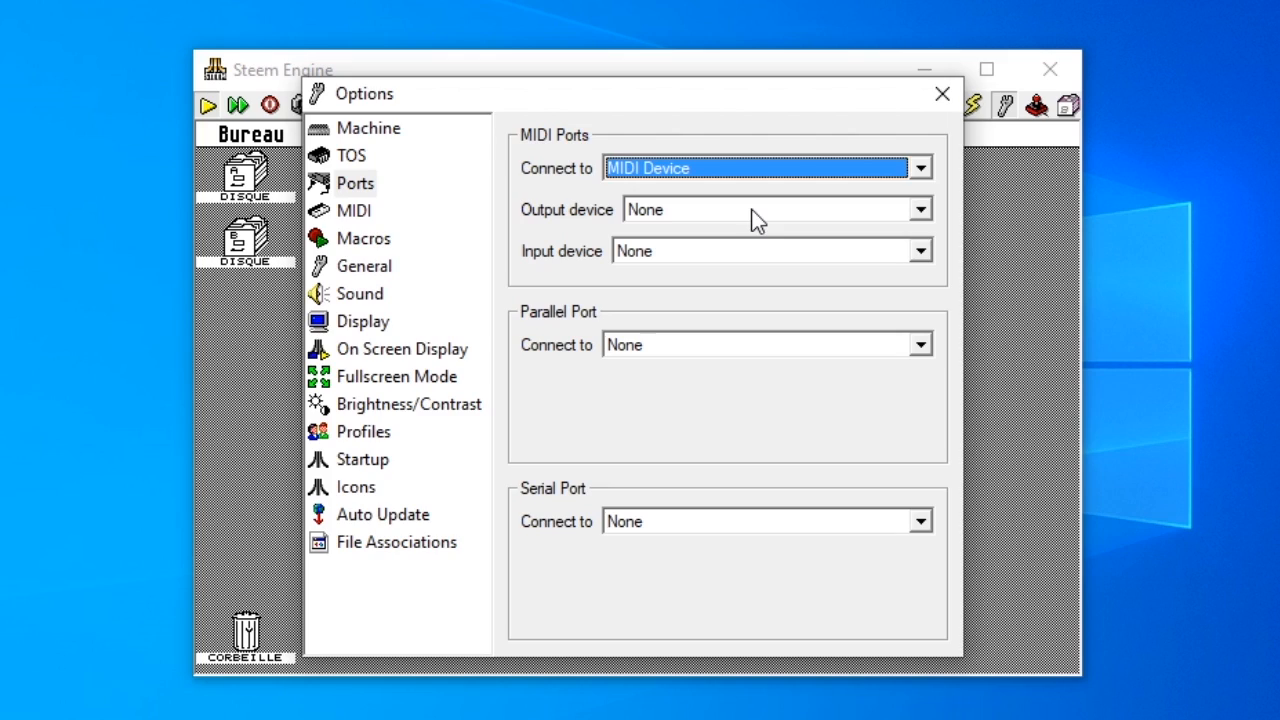
left_click(840, 214)
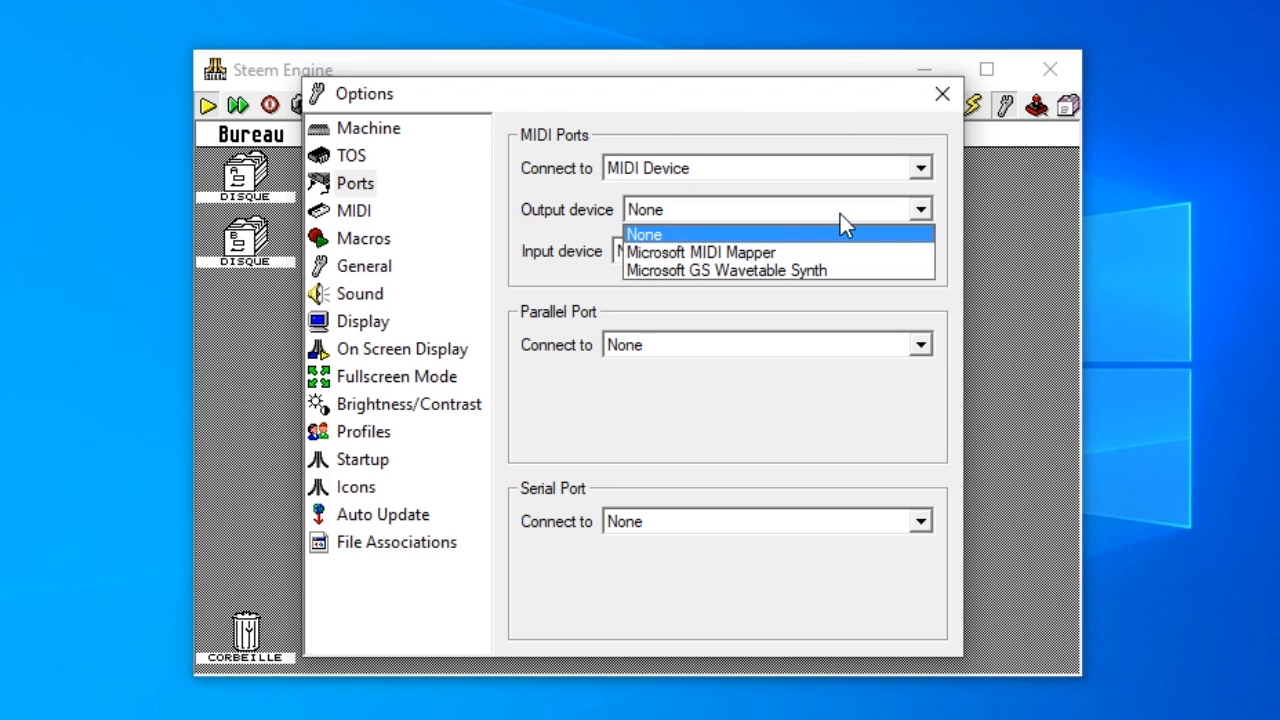
left_click(840, 267)
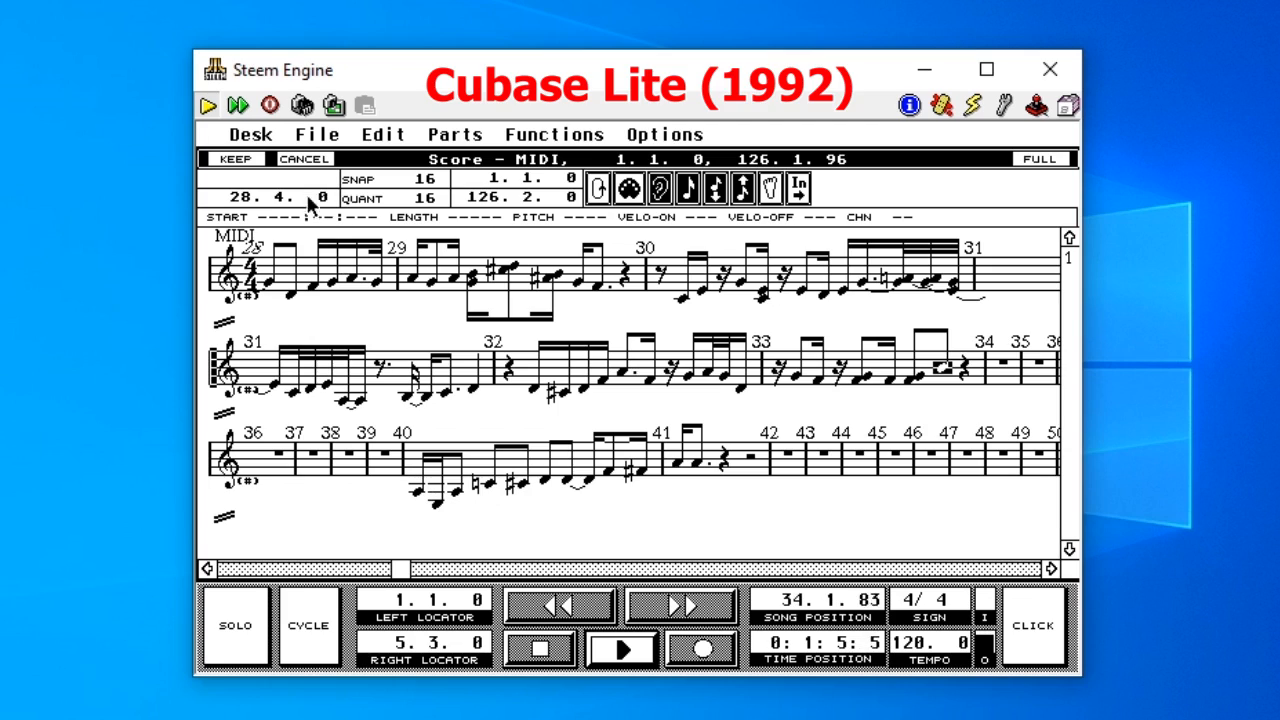
Leave the Cubase Lite score without keeping changes and set both the MIDI output and input devices to USB A.
left_click(308, 158)
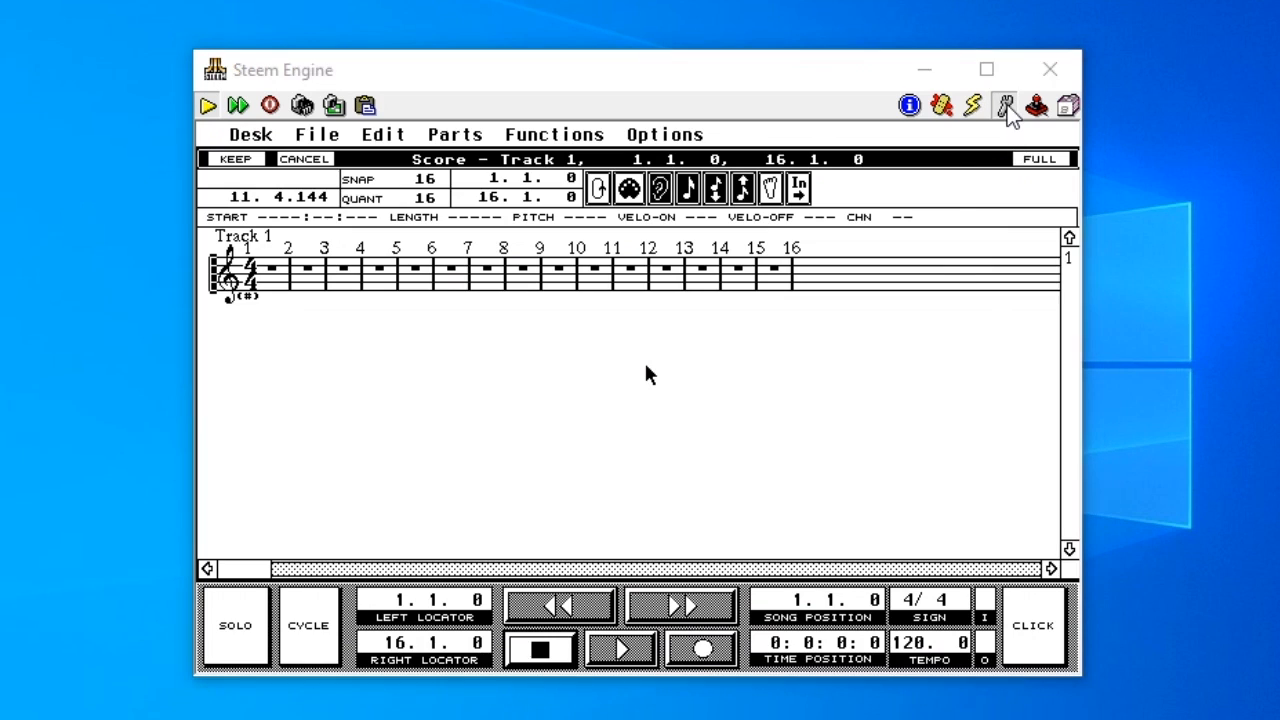
left_click(1005, 105)
left_click(876, 212)
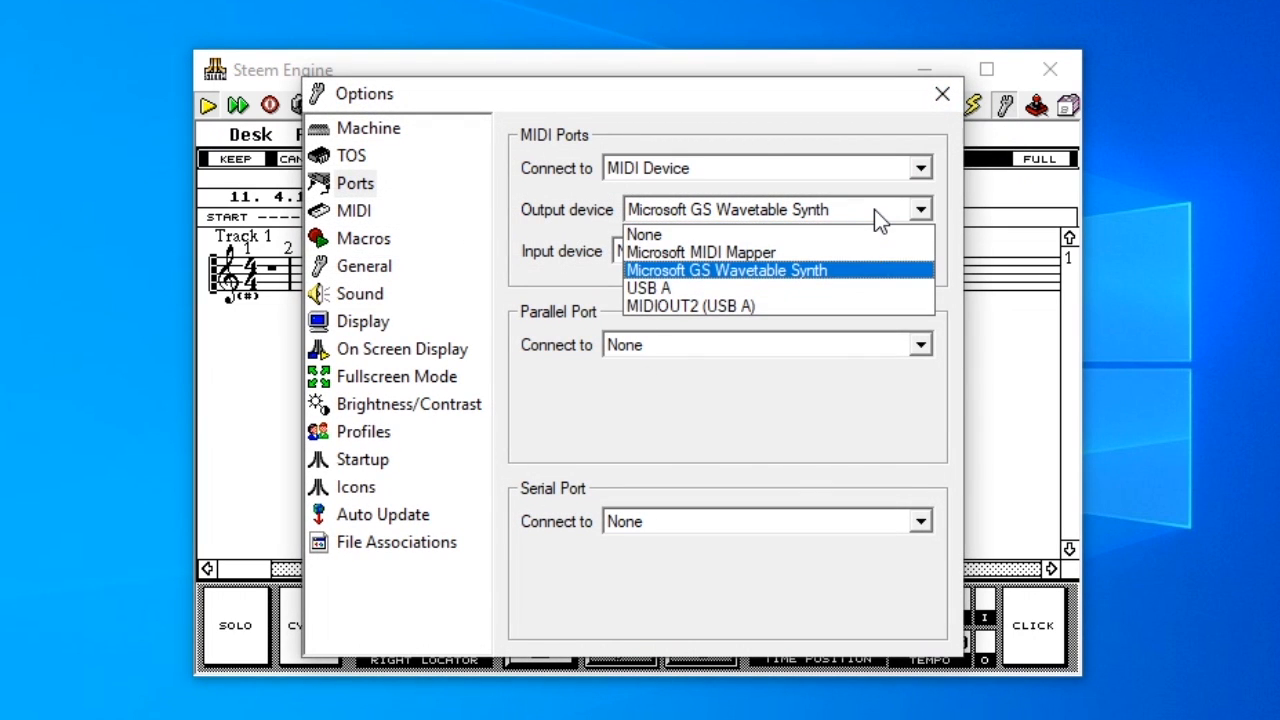
left_click(858, 289)
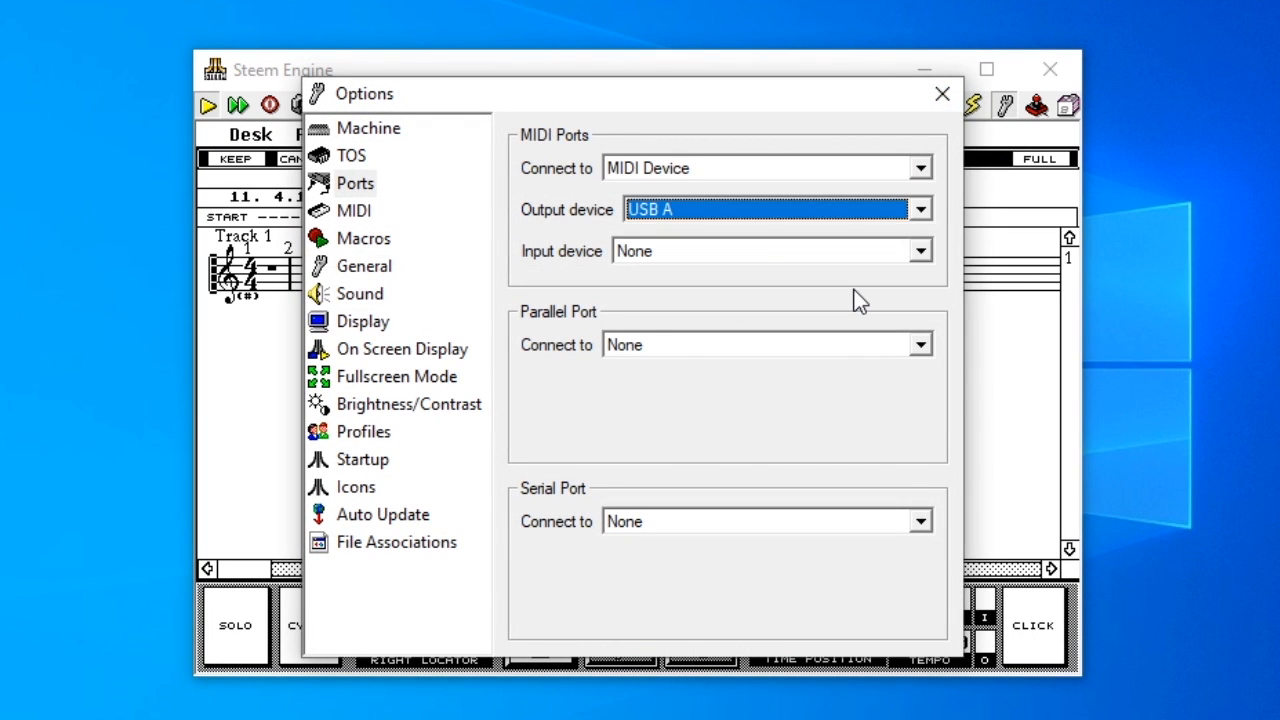
left_click(854, 253)
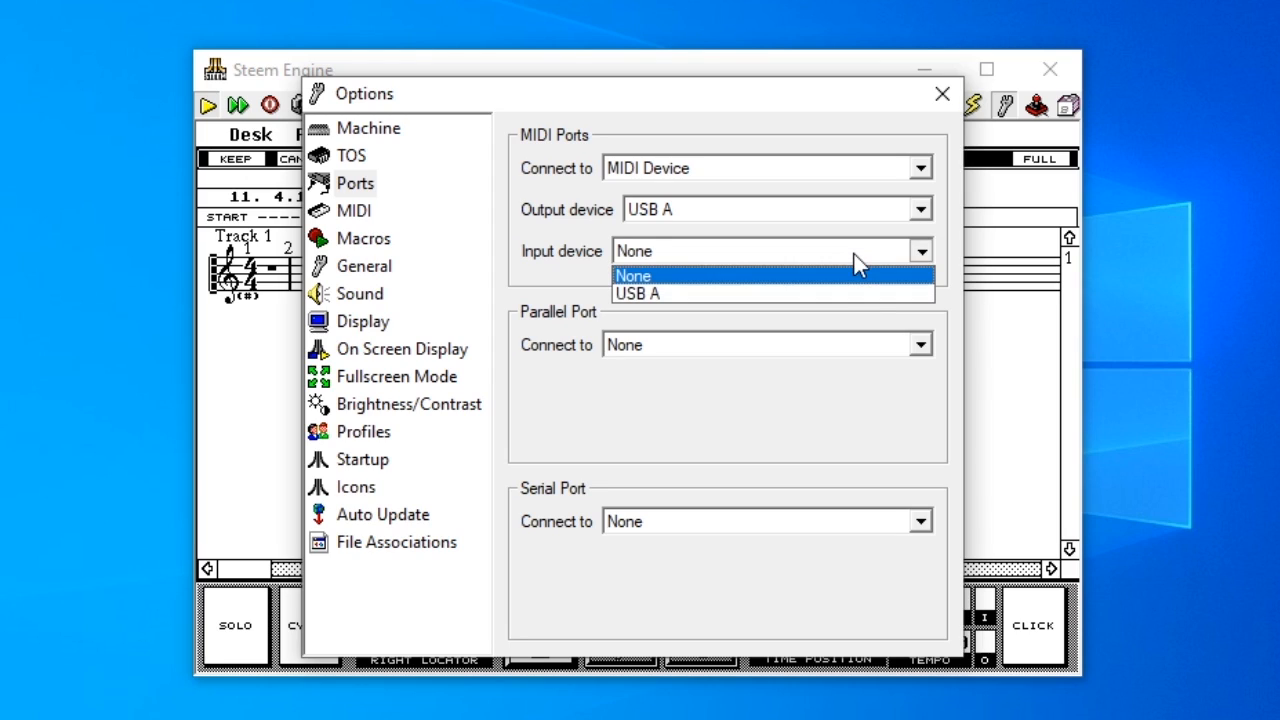
left_click(850, 296)
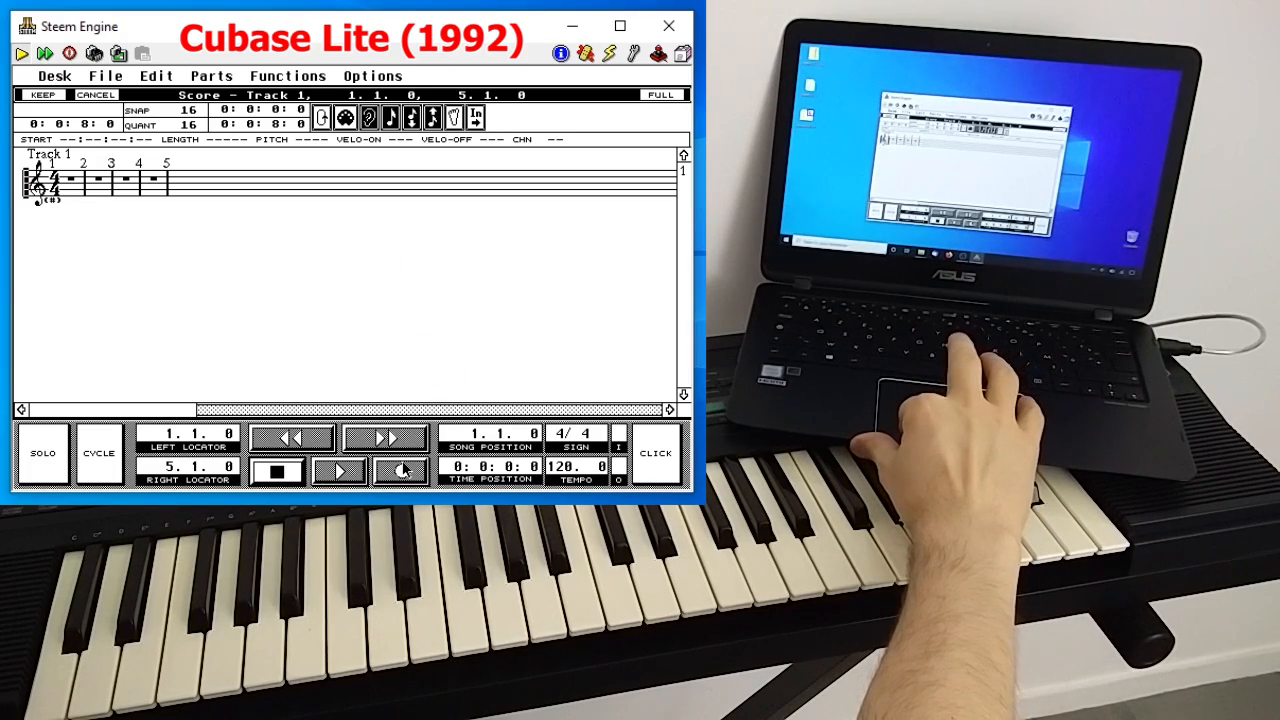
Record a MIDI keyboard performance on Track 1 in Cubase Lite and play it back.
left_click(404, 470)
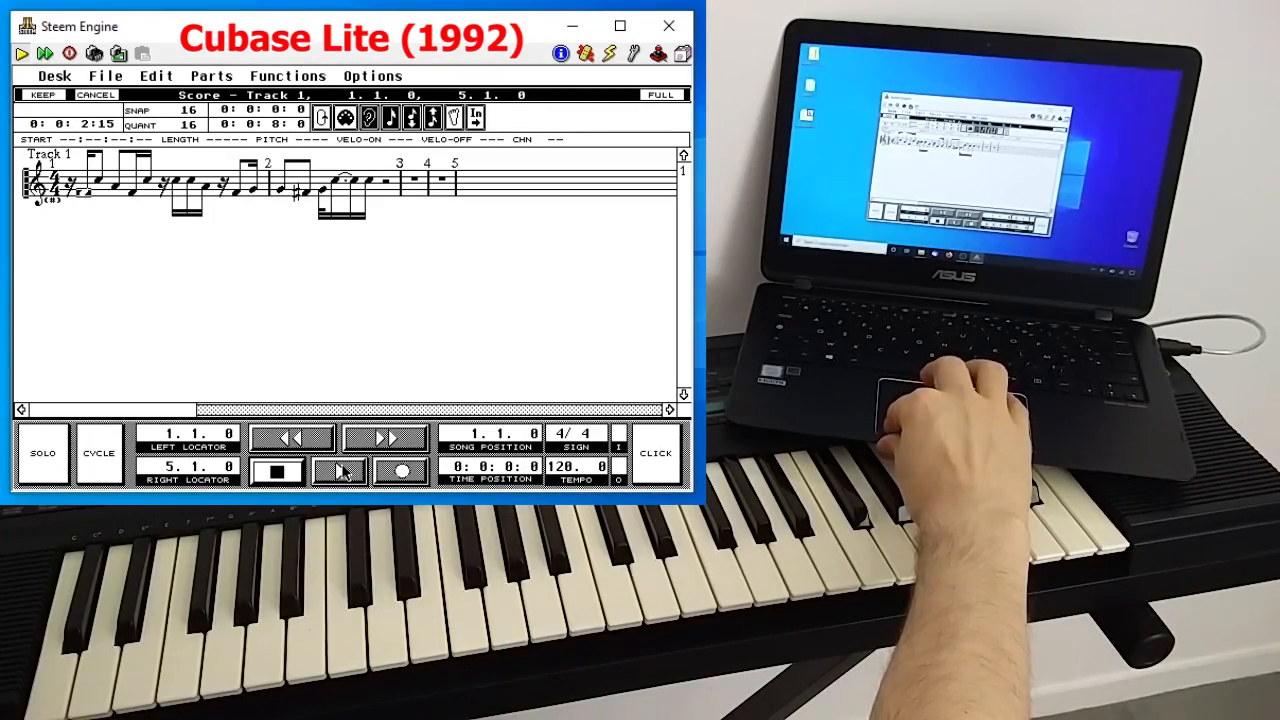
left_click(341, 471)
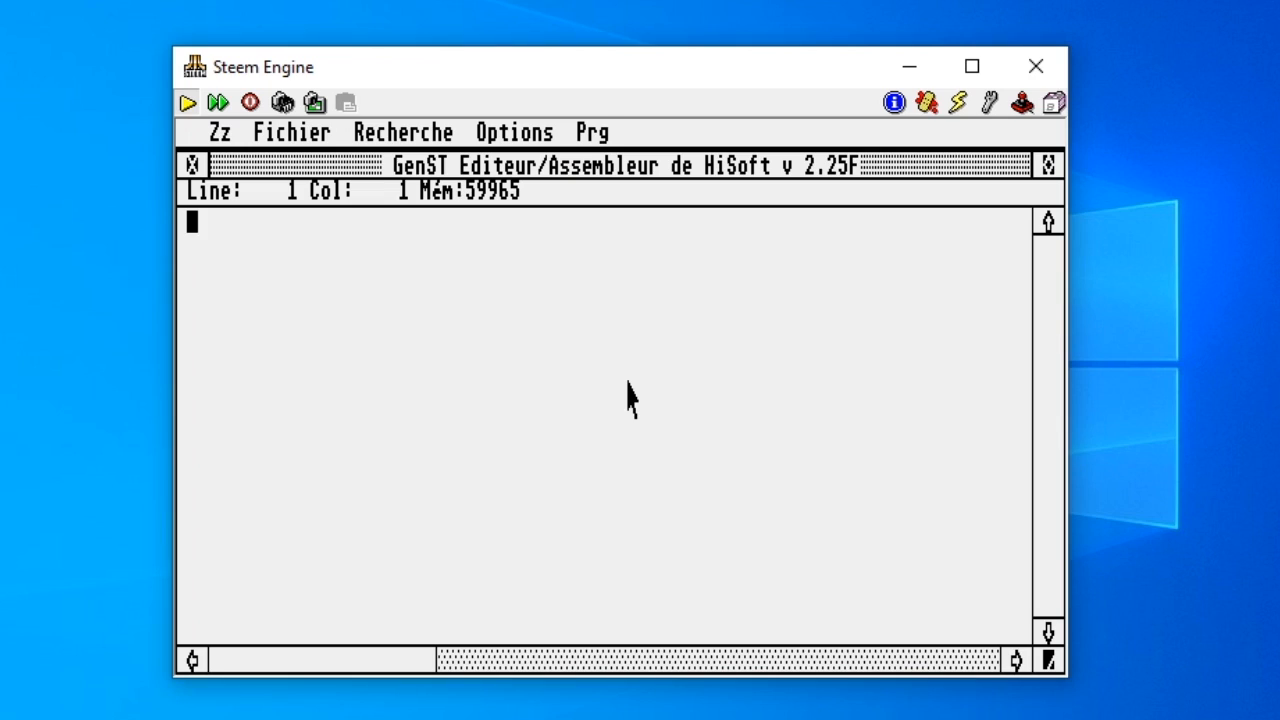
Enter an indented move.w instruction in the GenST editor, followed by the test characters "ù%**.
key("Tab")
type("move.w  \"ù%**")
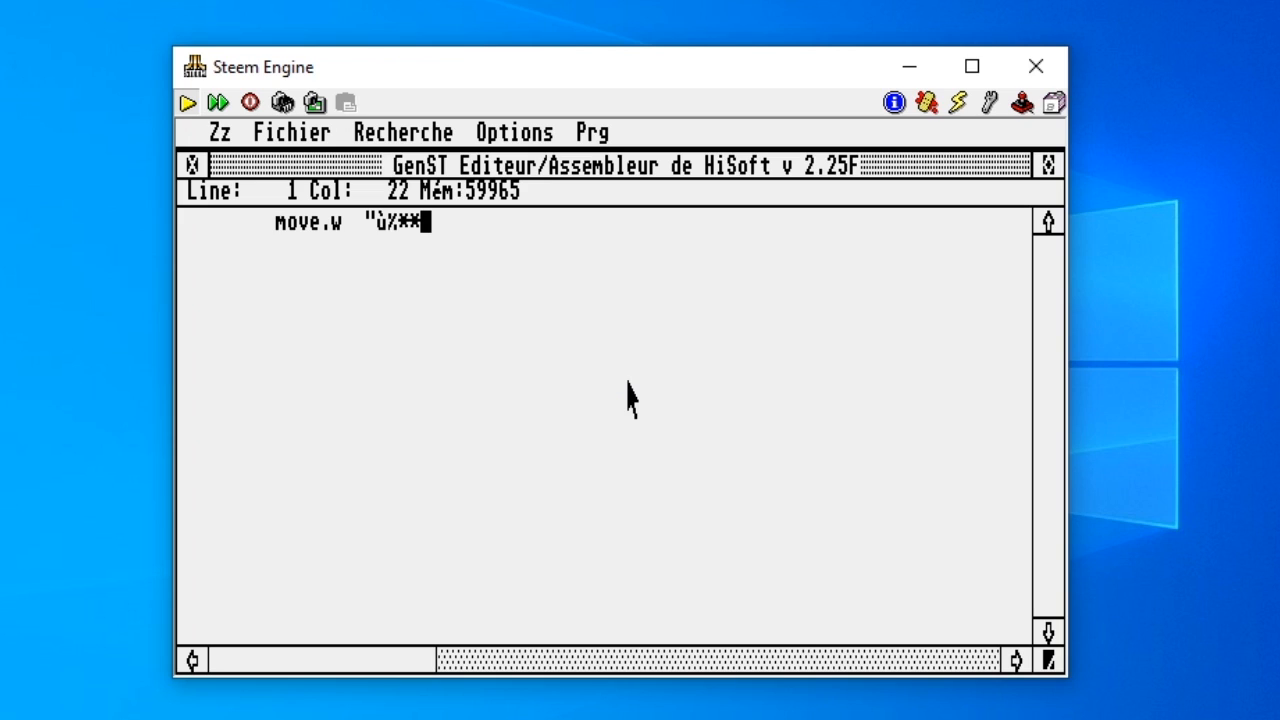
Enable Shift and alternate correction for the emulated machine's French keyboard.
left_click(991, 104)
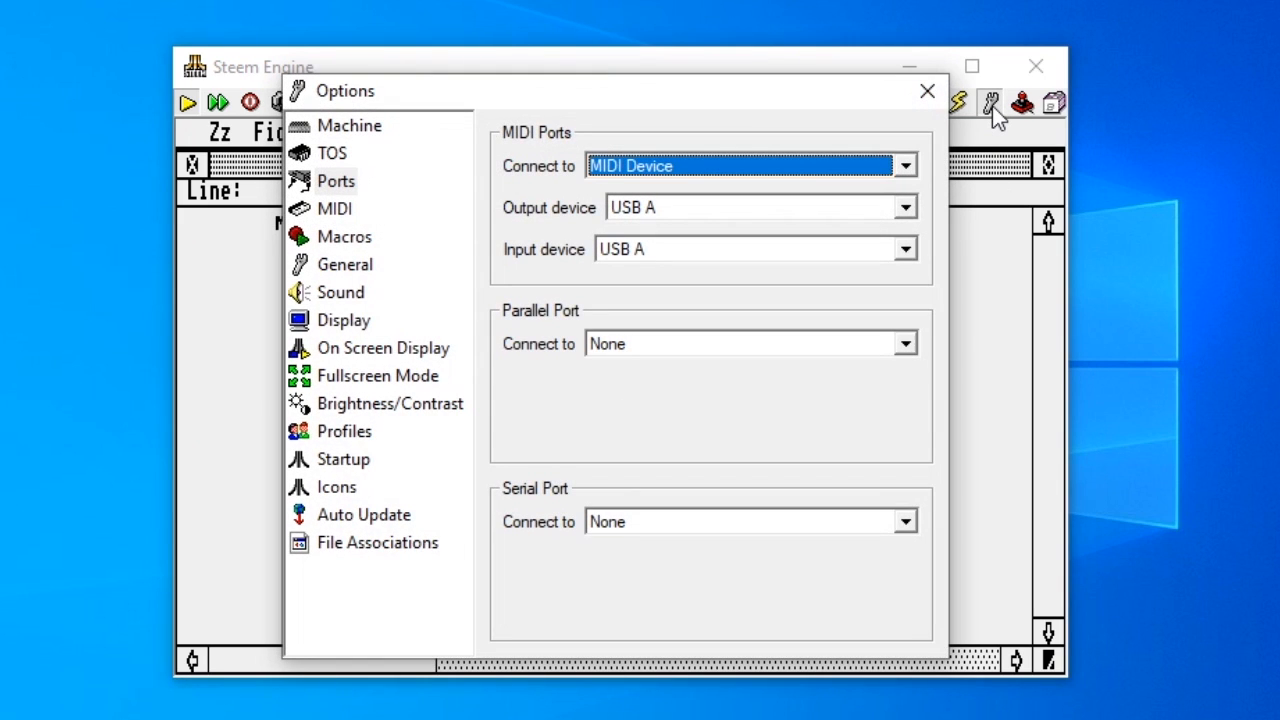
left_click(340, 128)
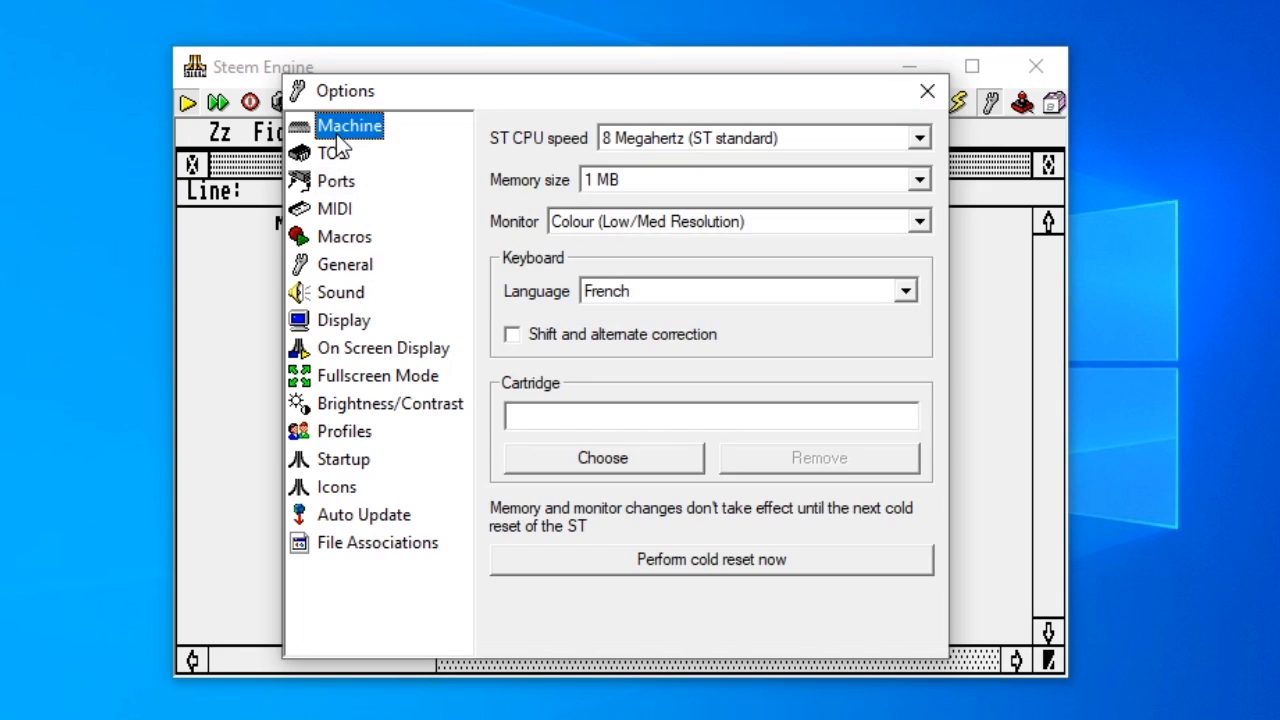
left_click(640, 344)
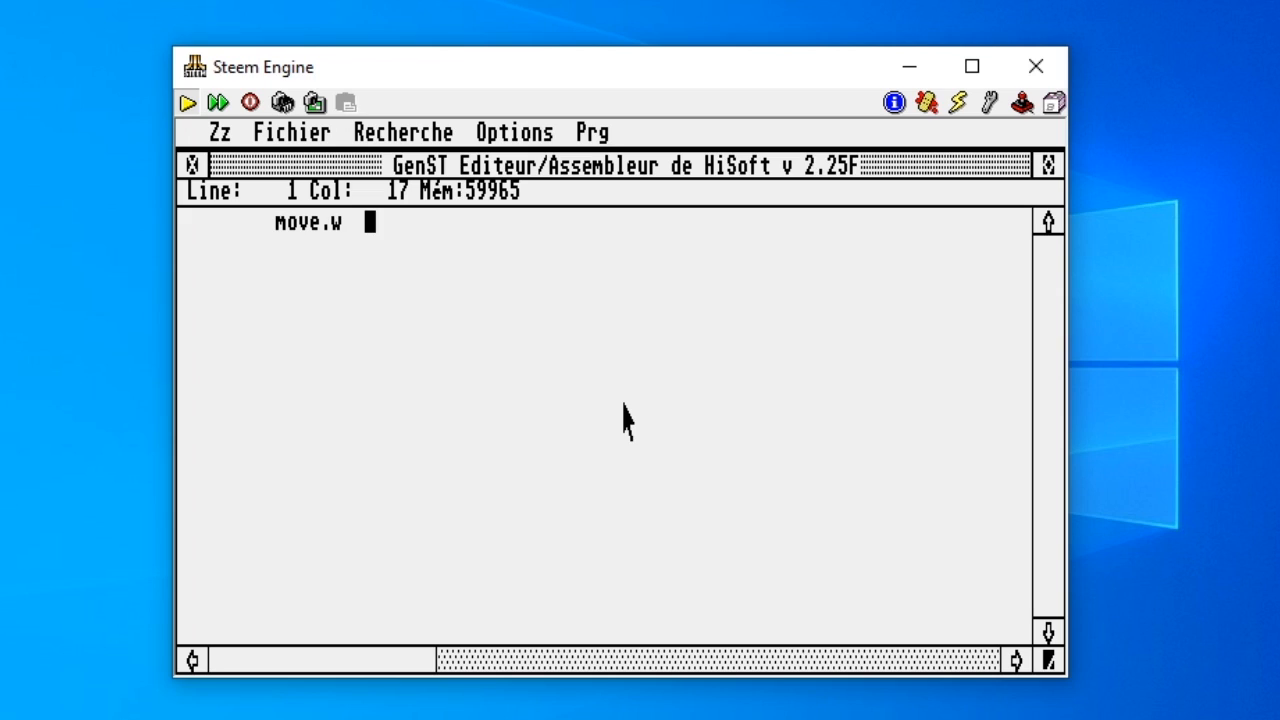
Complete the move.w instruction in the GenST editor with the operands #9,-(sp).
type("#9,-(s")
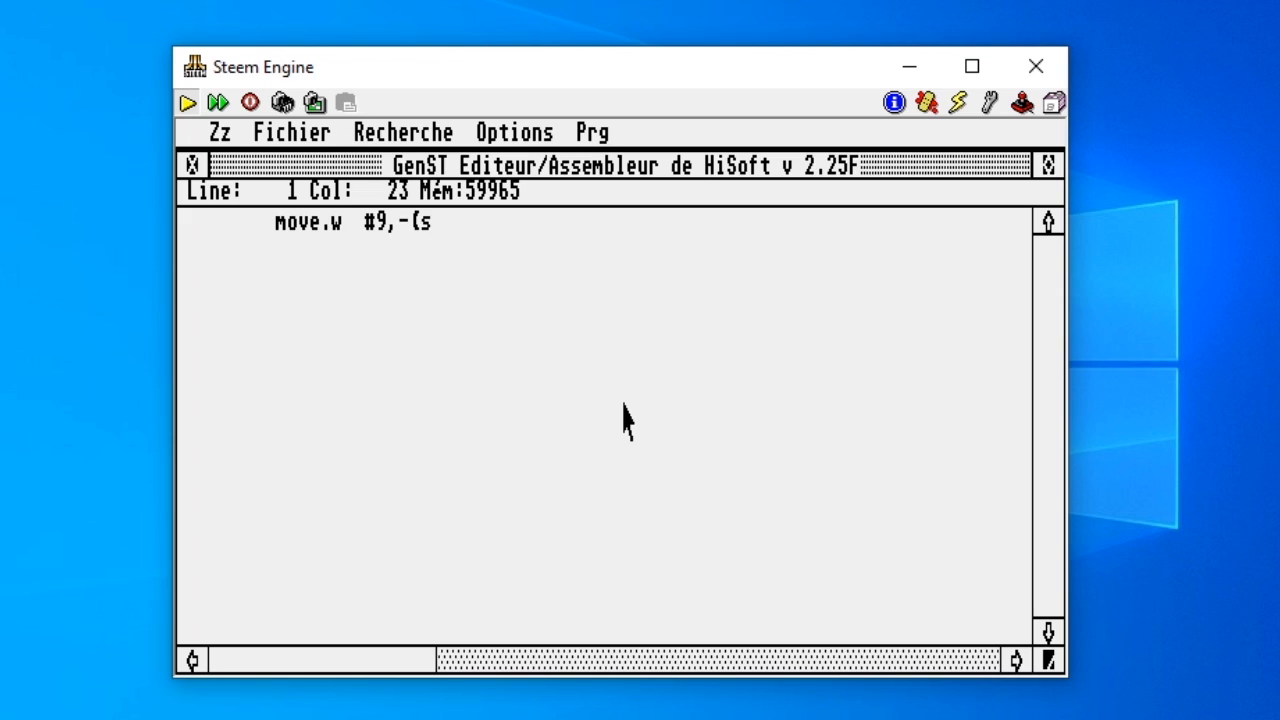
type("p)")
Add a shortcut that makes the ² key type the ST character #, and test it by entering ## in the GenST editor.
left_click(960, 104)
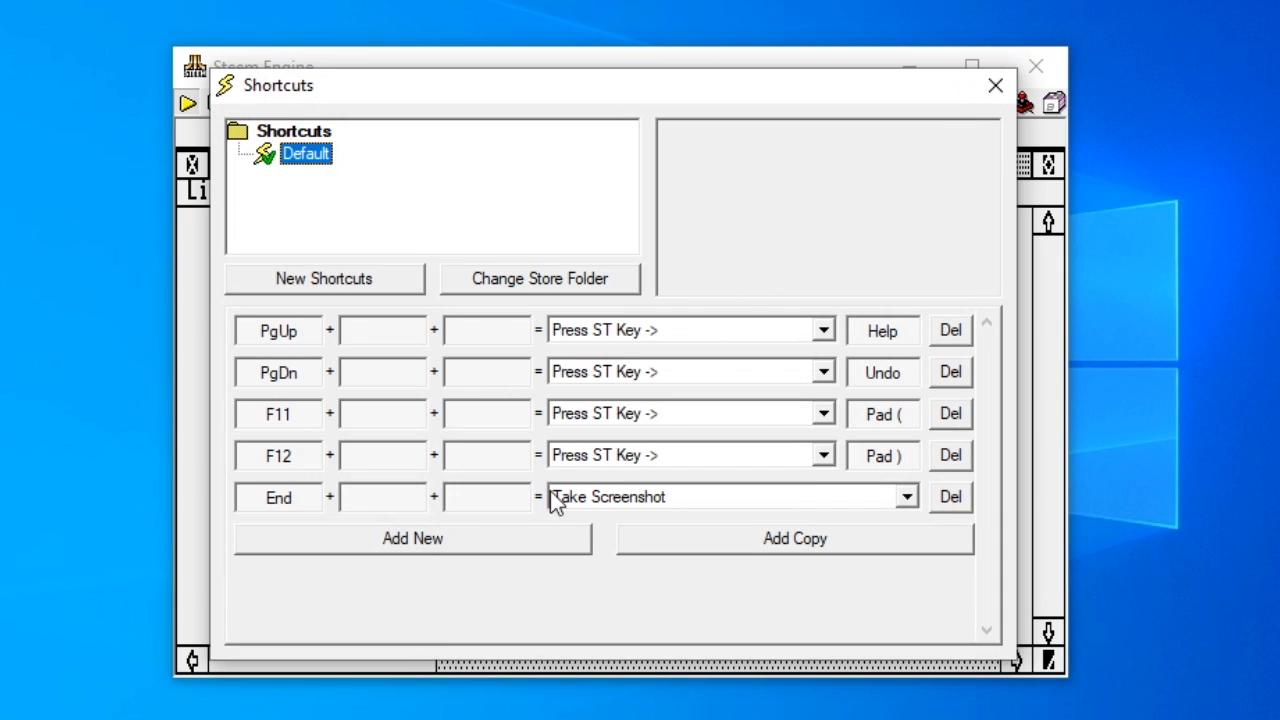
left_click(514, 540)
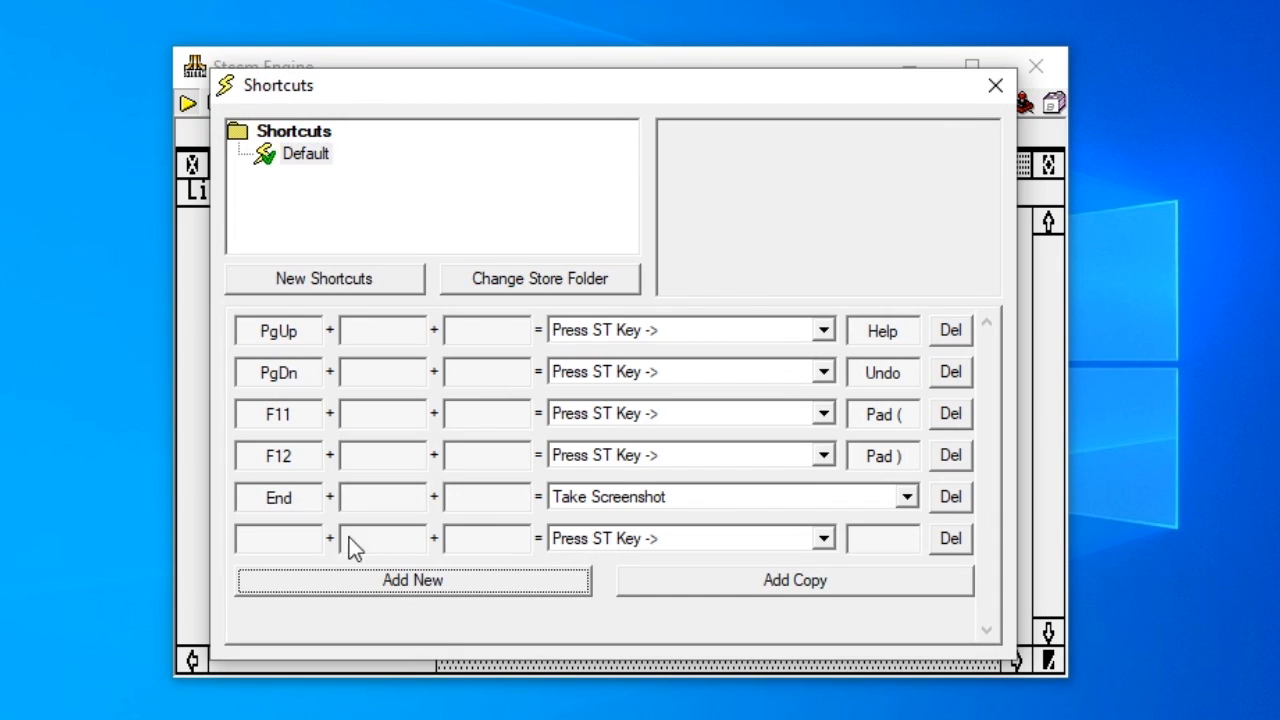
left_click(279, 541)
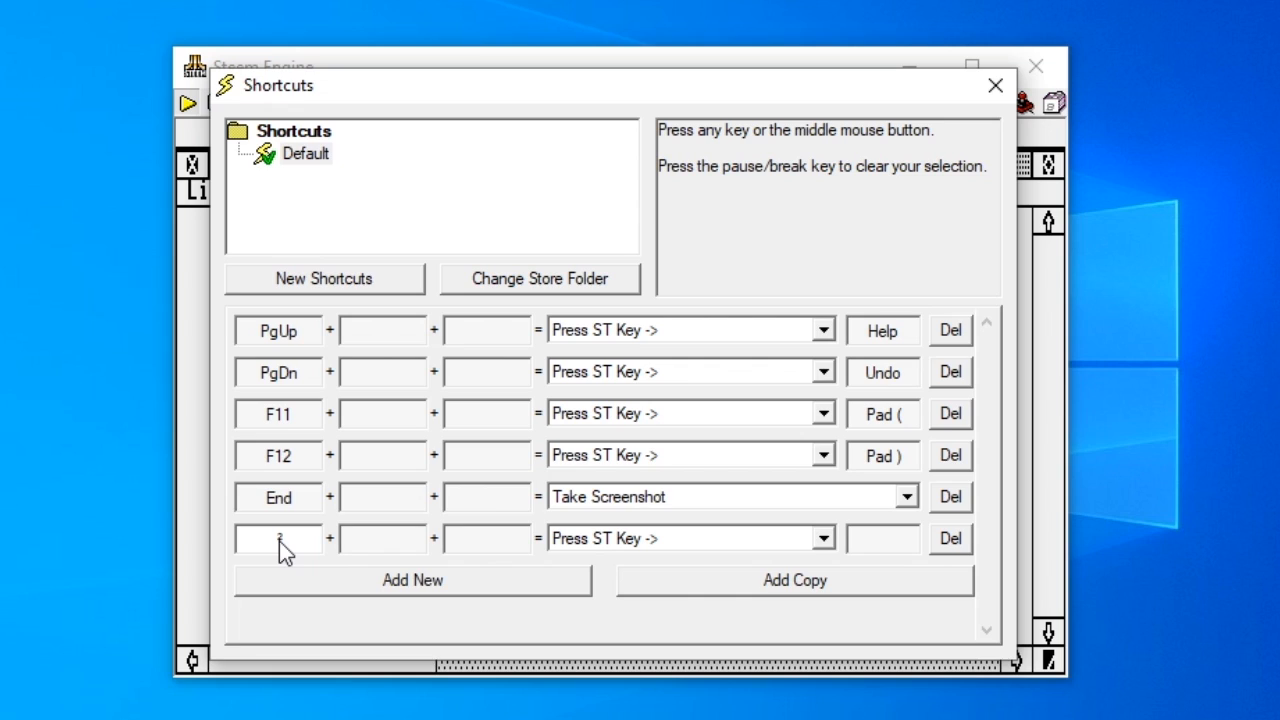
left_click(717, 542)
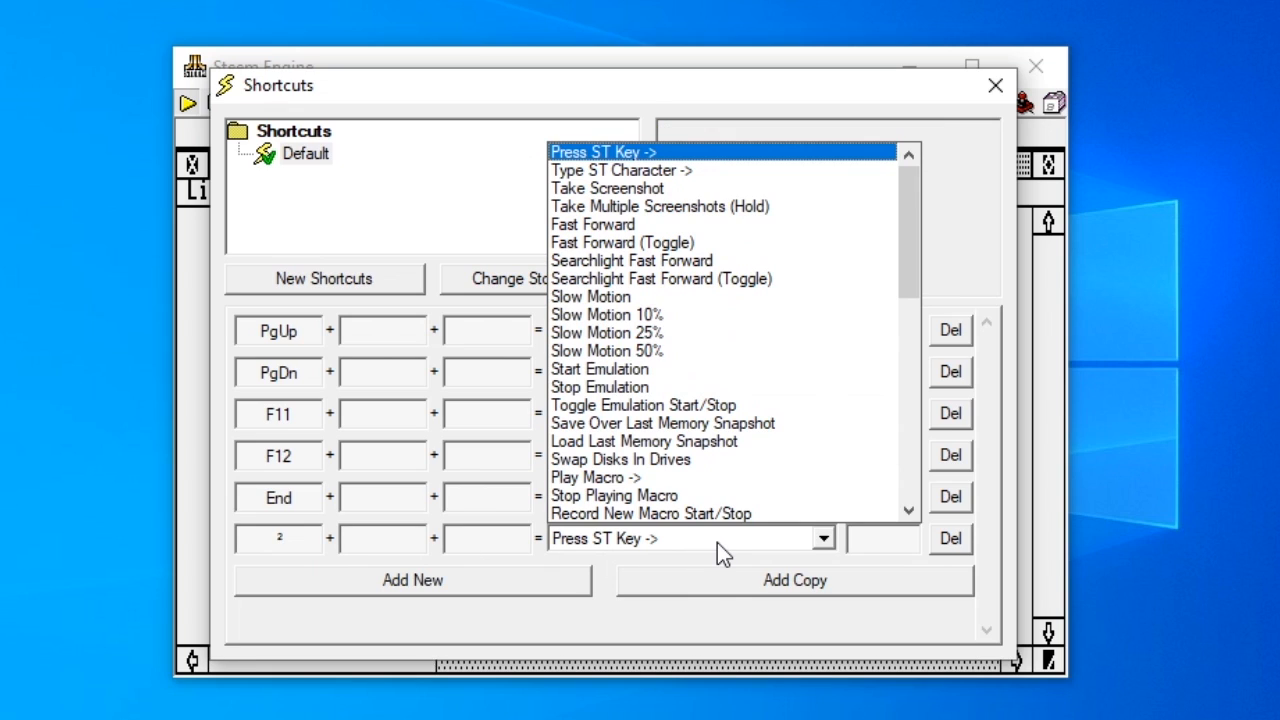
left_click(734, 170)
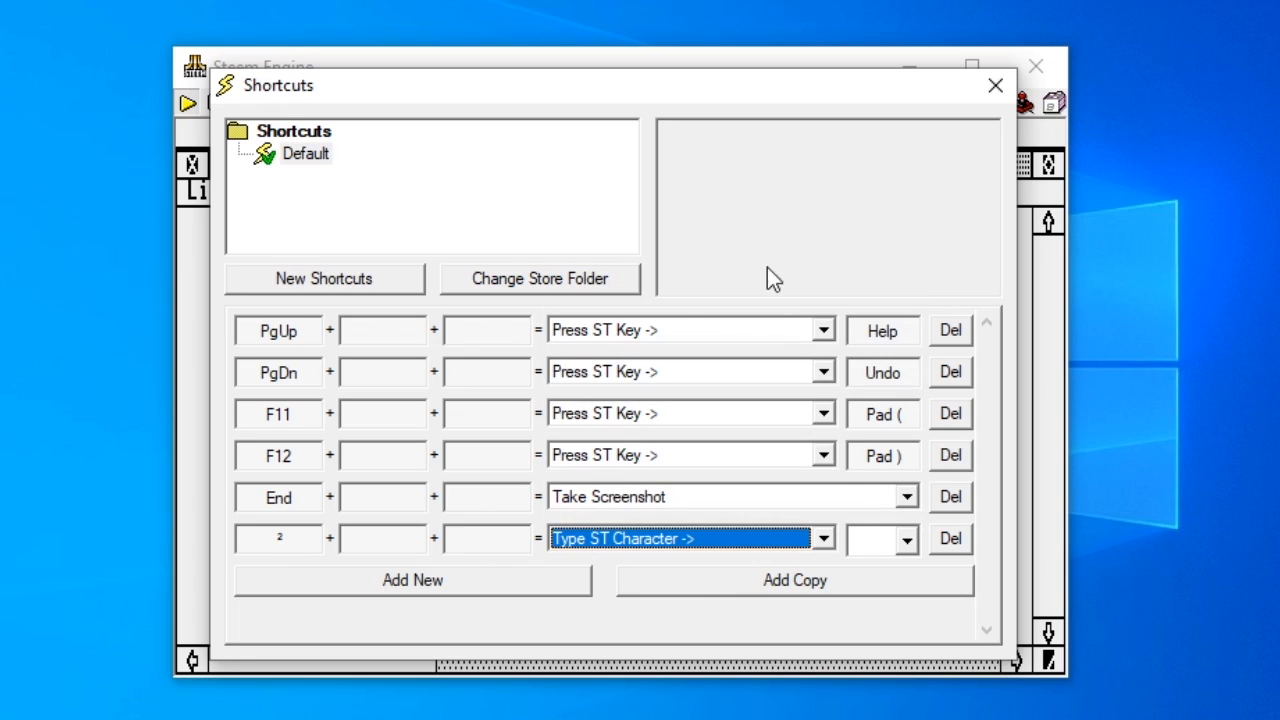
left_click(897, 546)
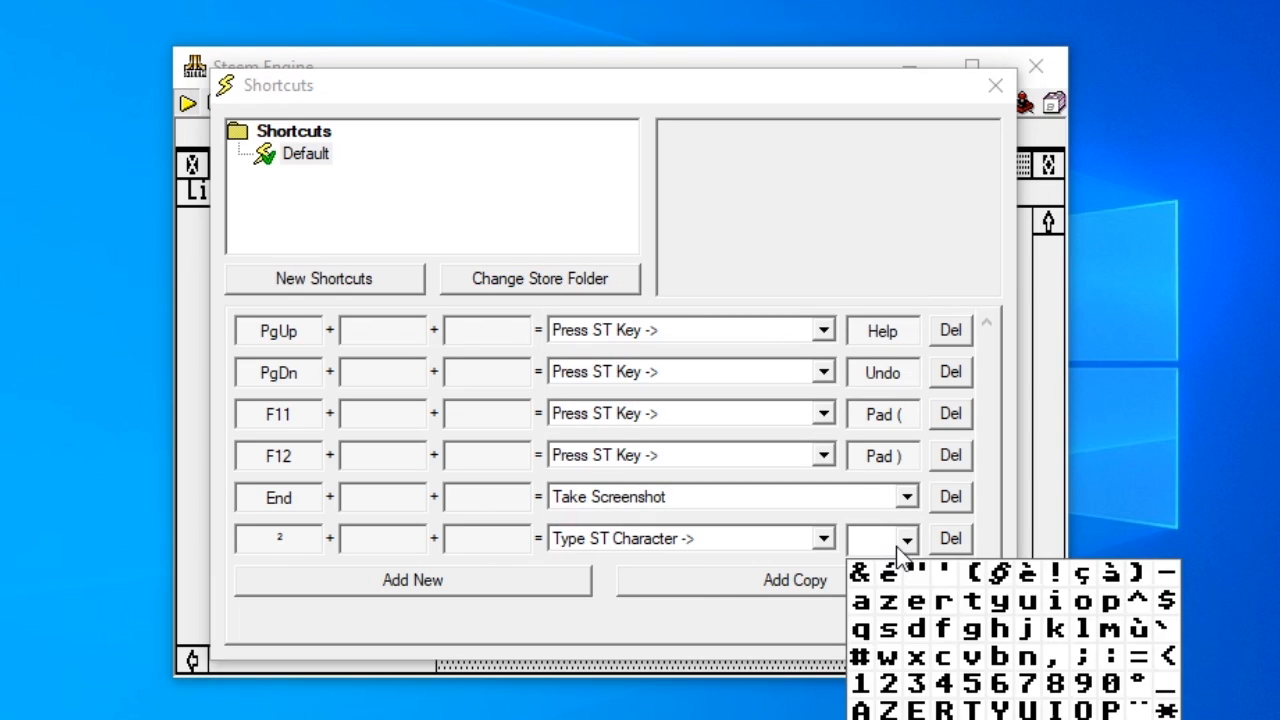
left_click(860, 658)
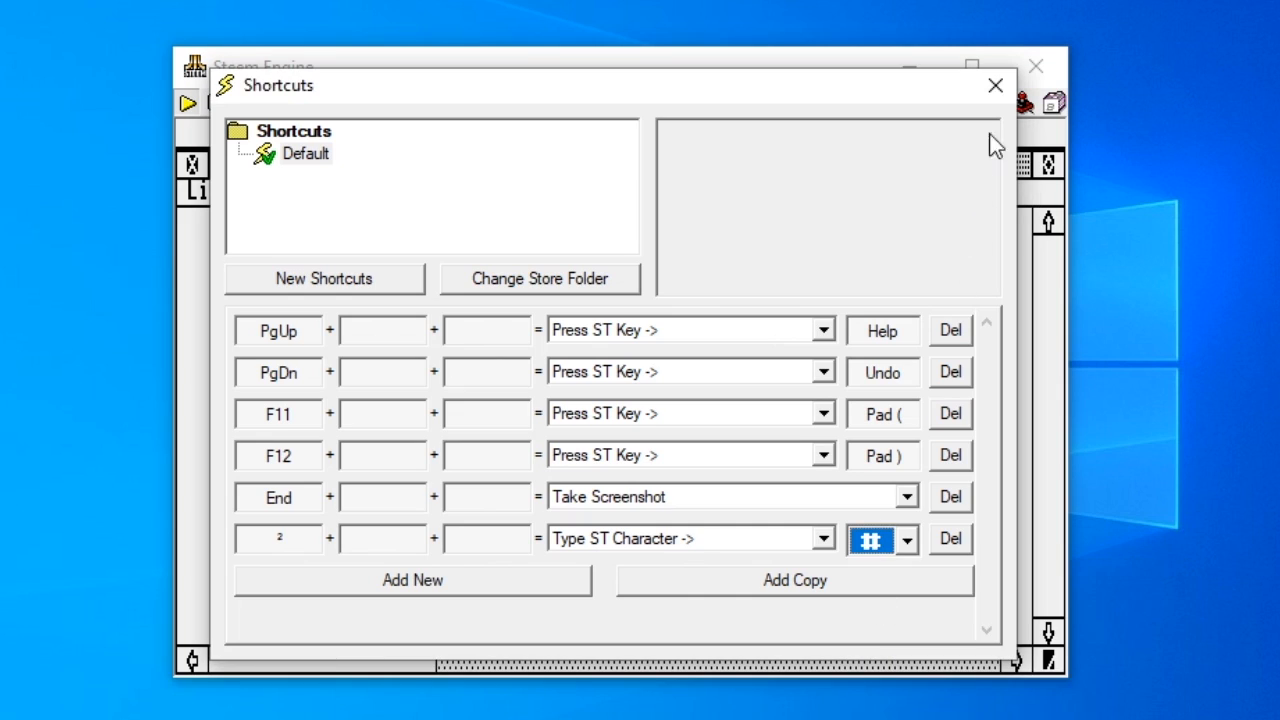
left_click(996, 86)
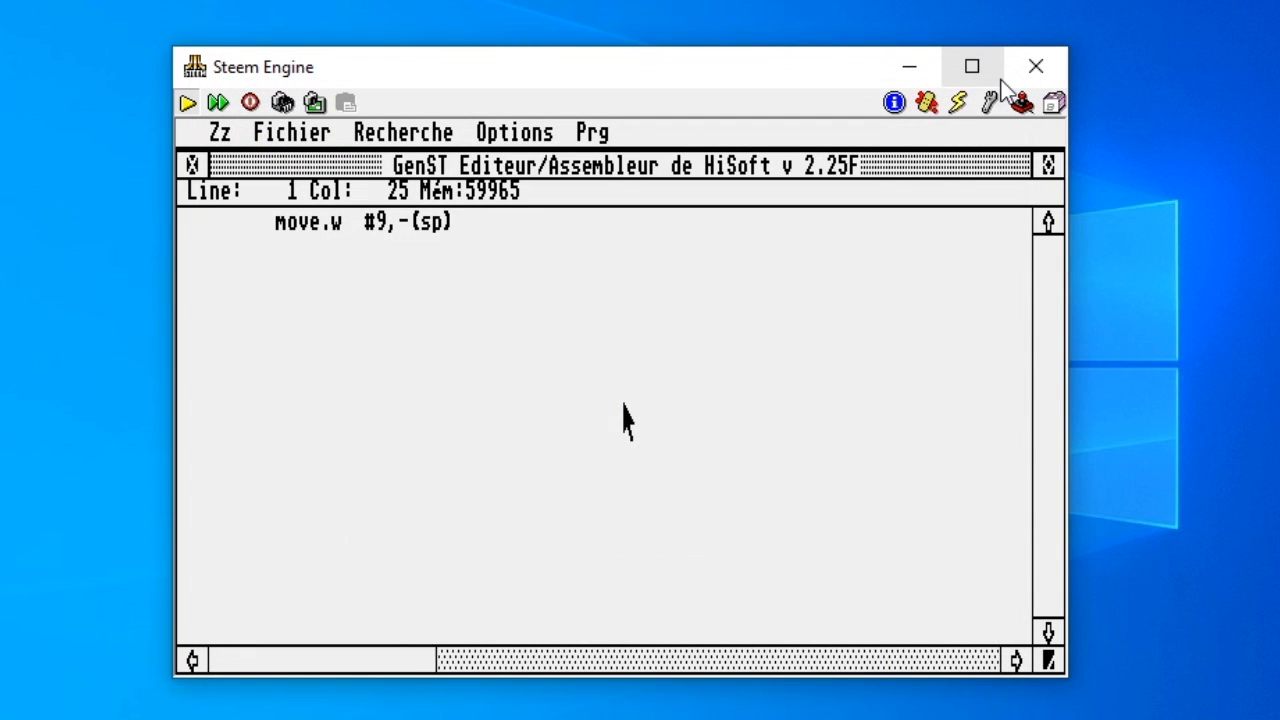
type("##")
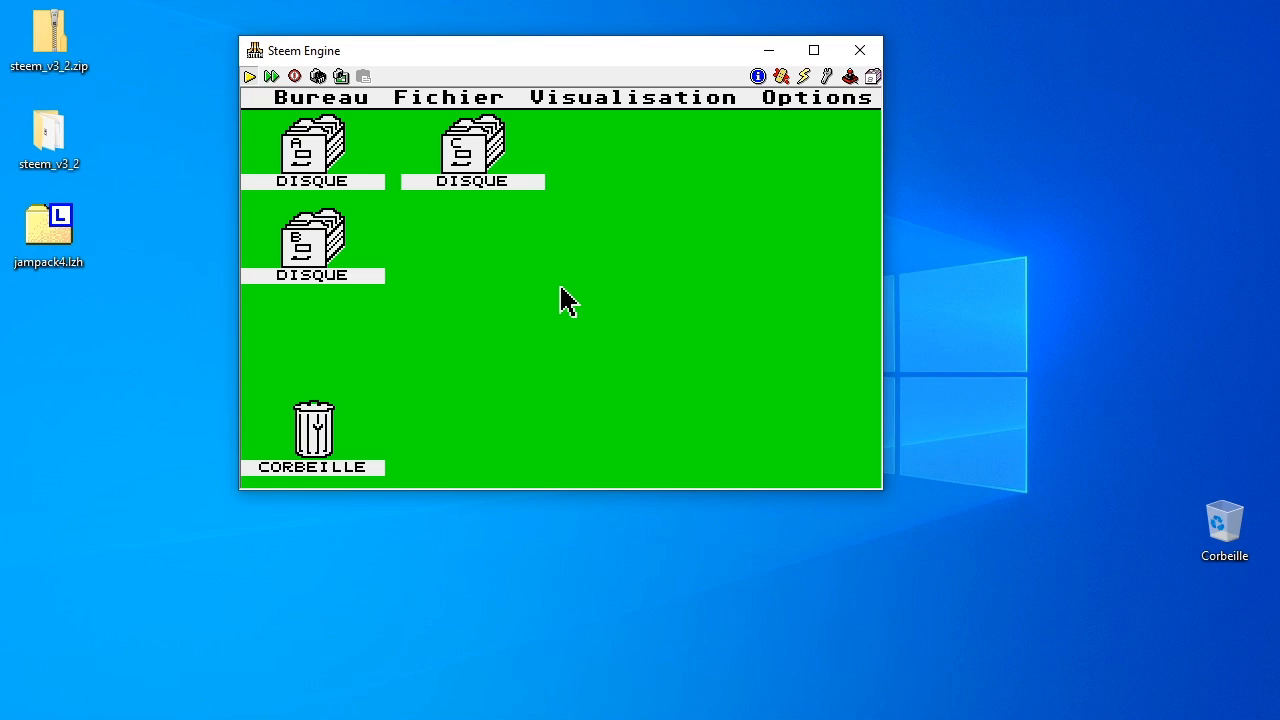
Set the emulated monitor to Extended Monitor At 800x600x4, perform a cold reset and start the emulation.
left_click(826, 76)
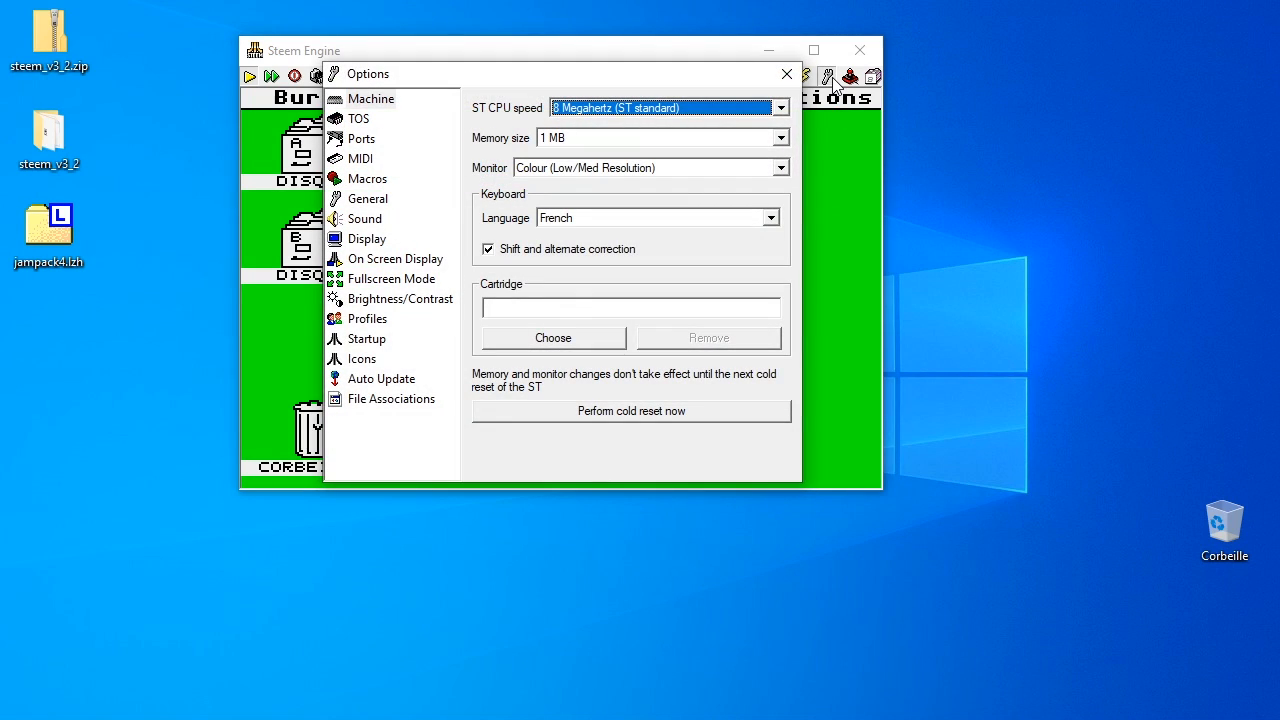
left_click(371, 106)
left_click(690, 172)
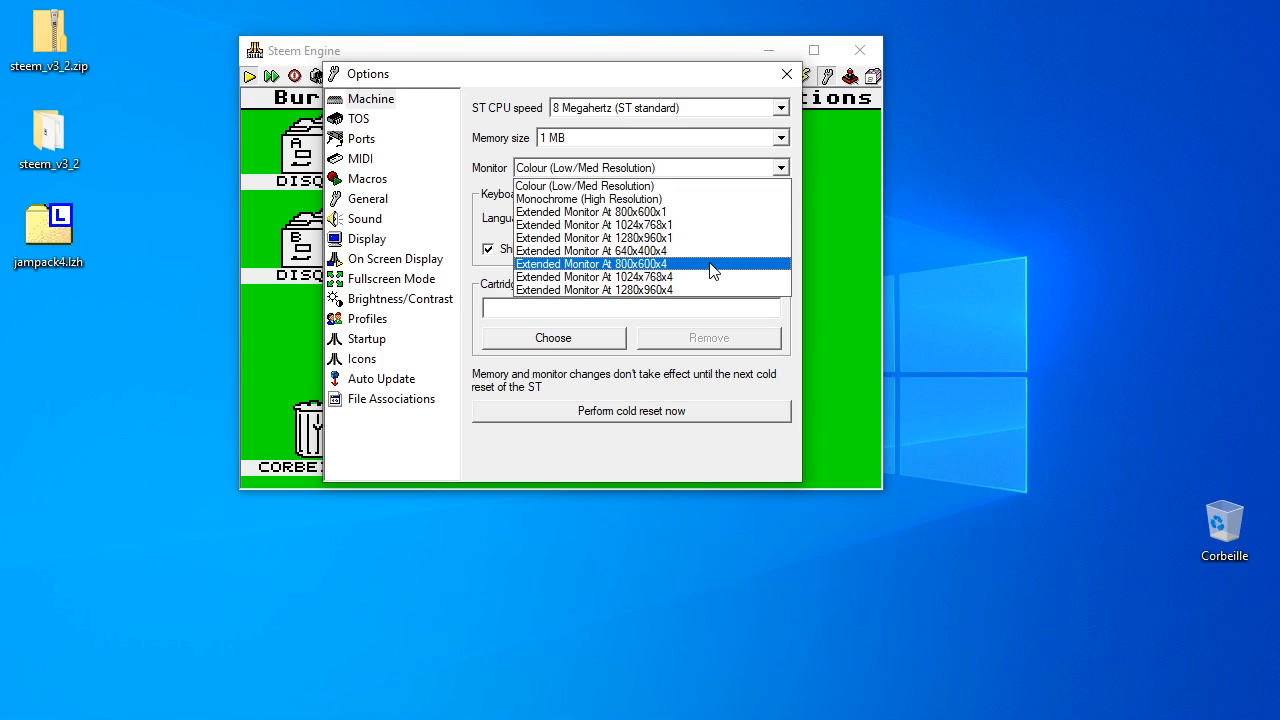
left_click(711, 264)
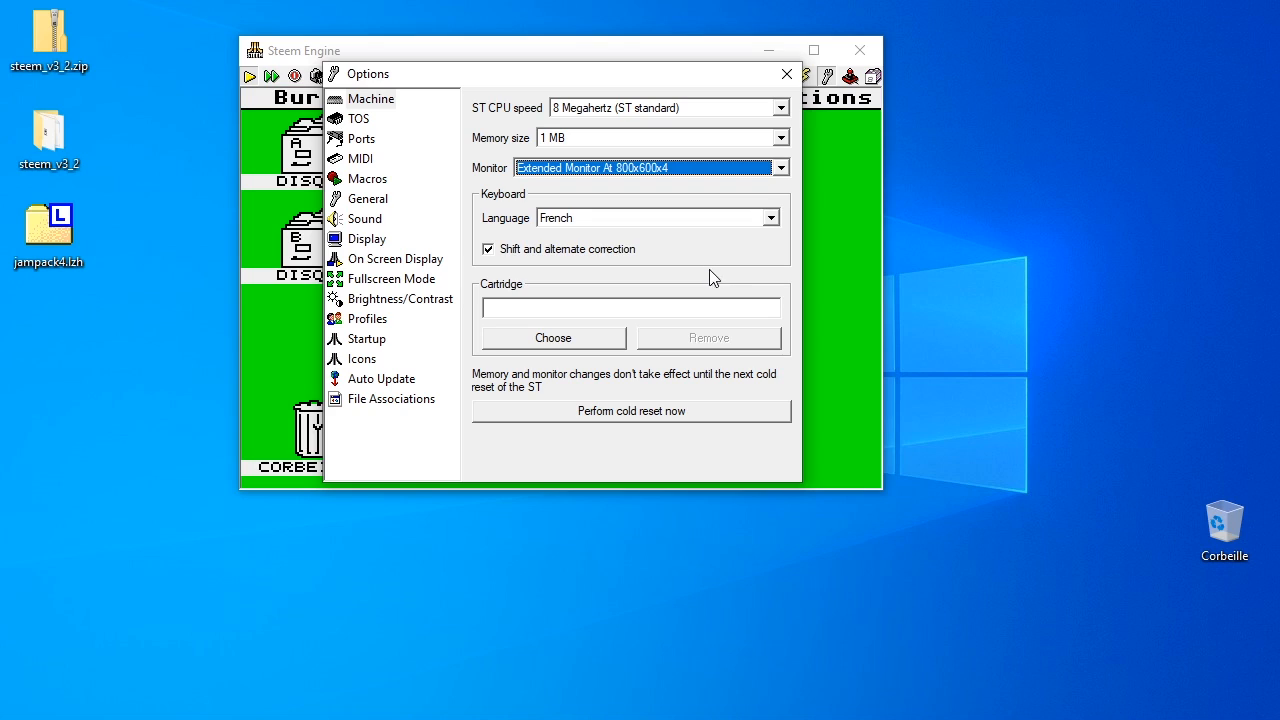
left_click(729, 418)
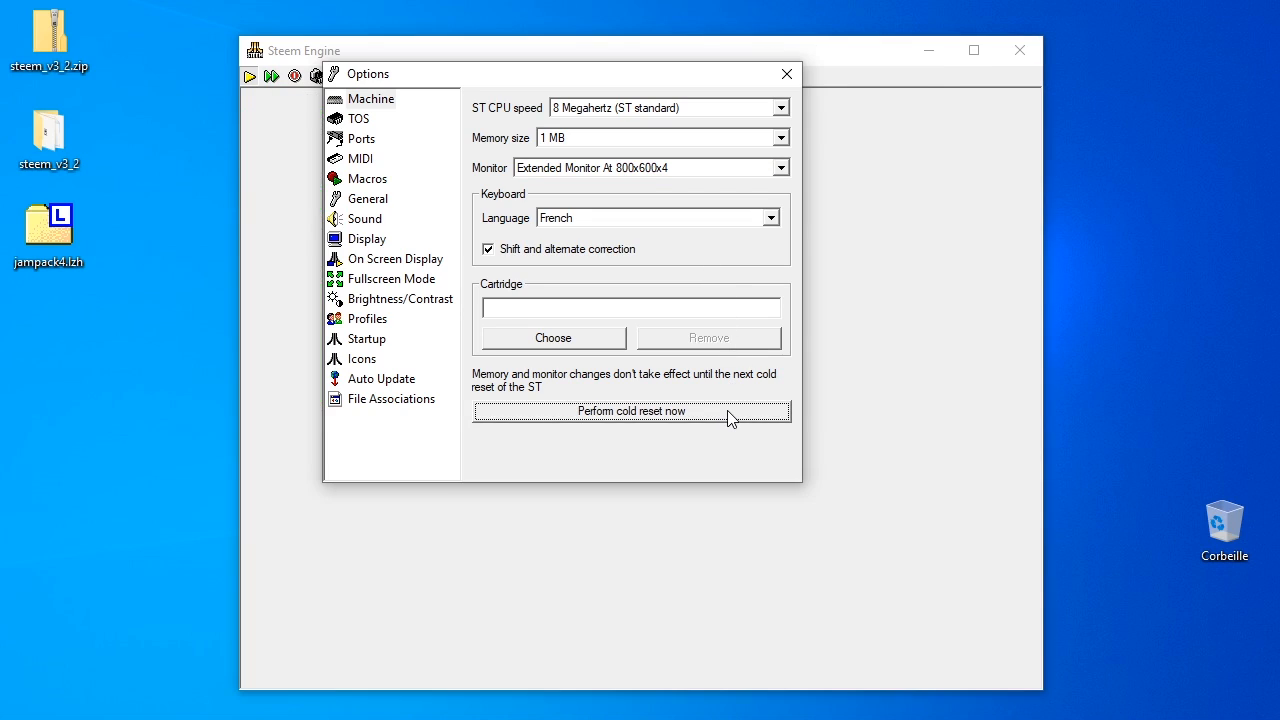
left_click(787, 78)
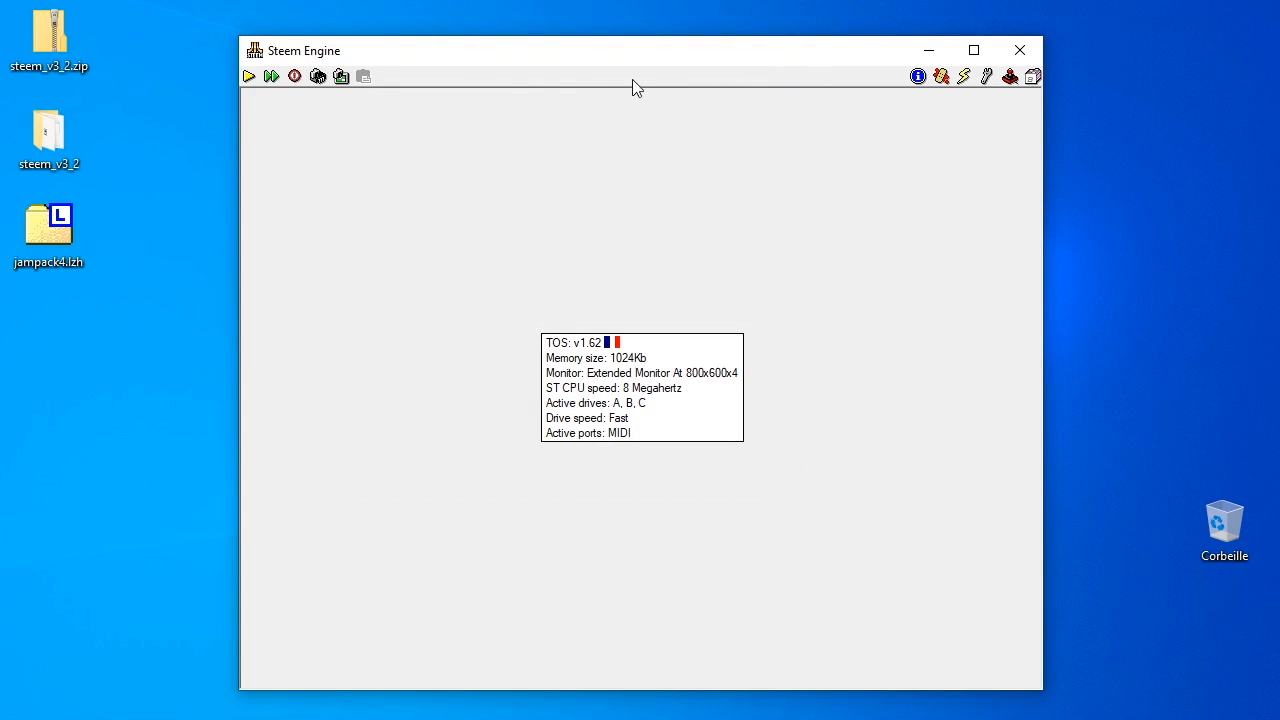
left_click(249, 77)
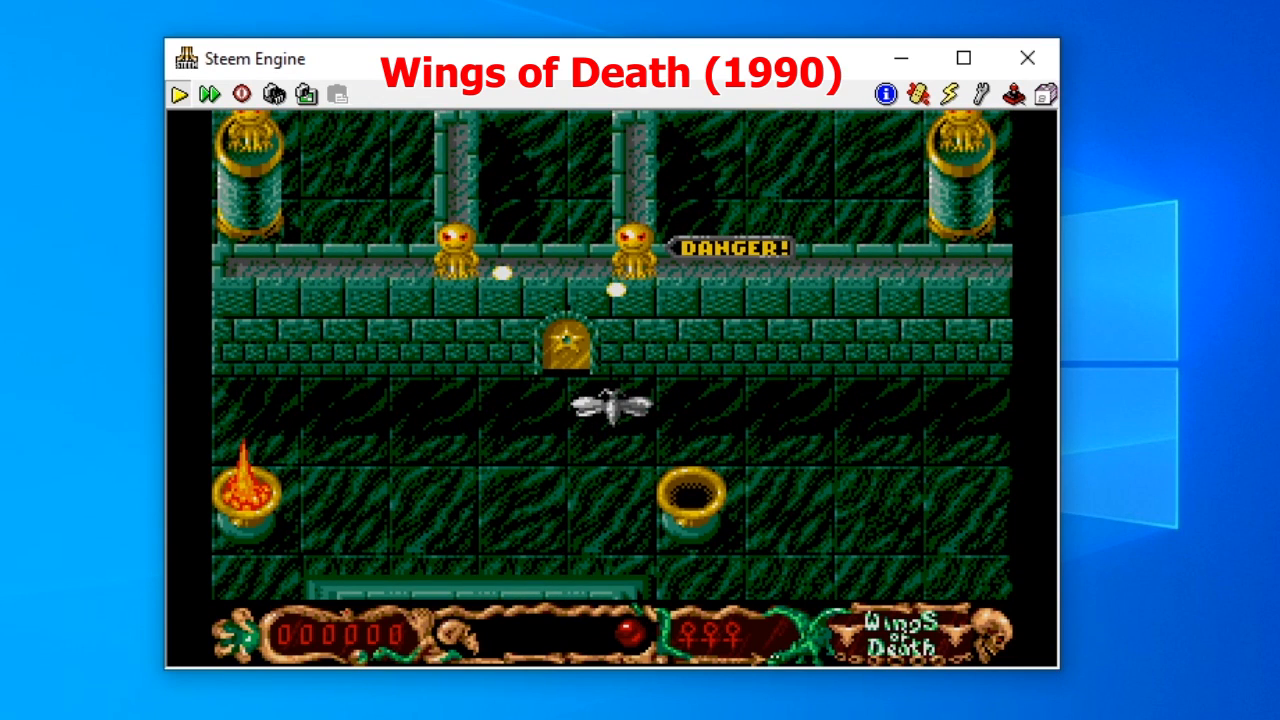
Change the emulator's sound output type to Direct while Wings of Death is running.
left_click(981, 94)
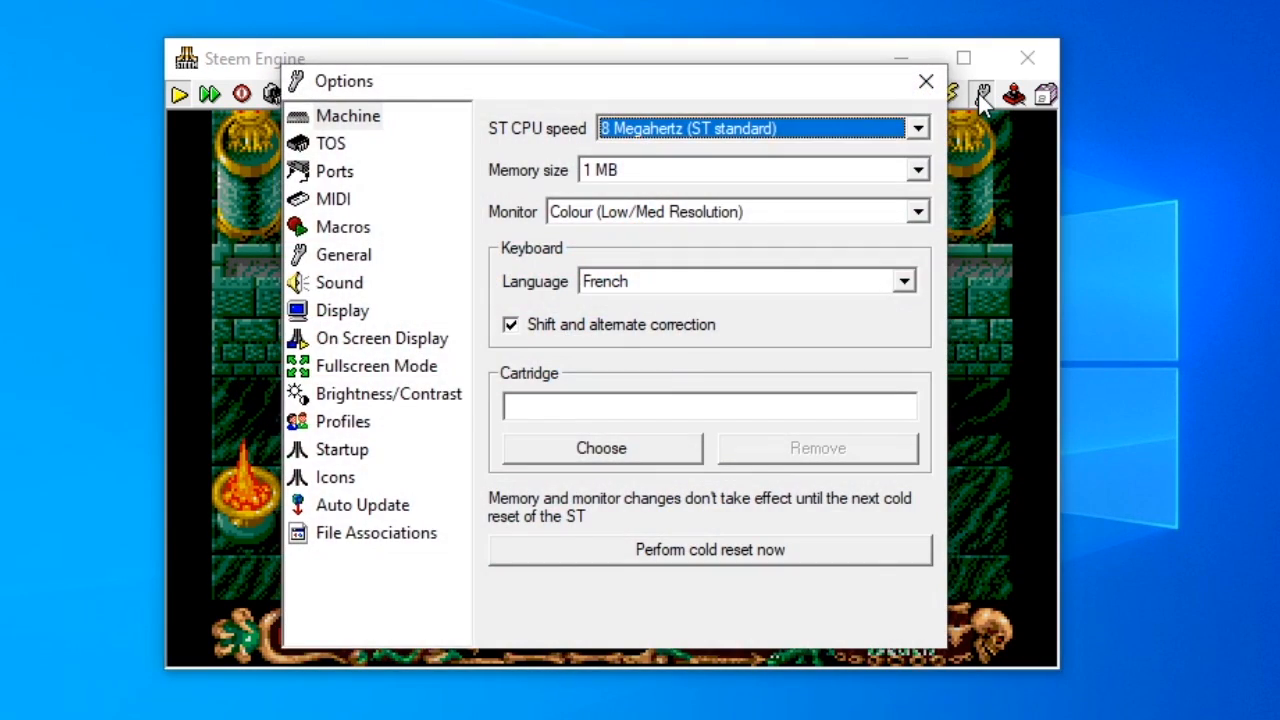
left_click(360, 280)
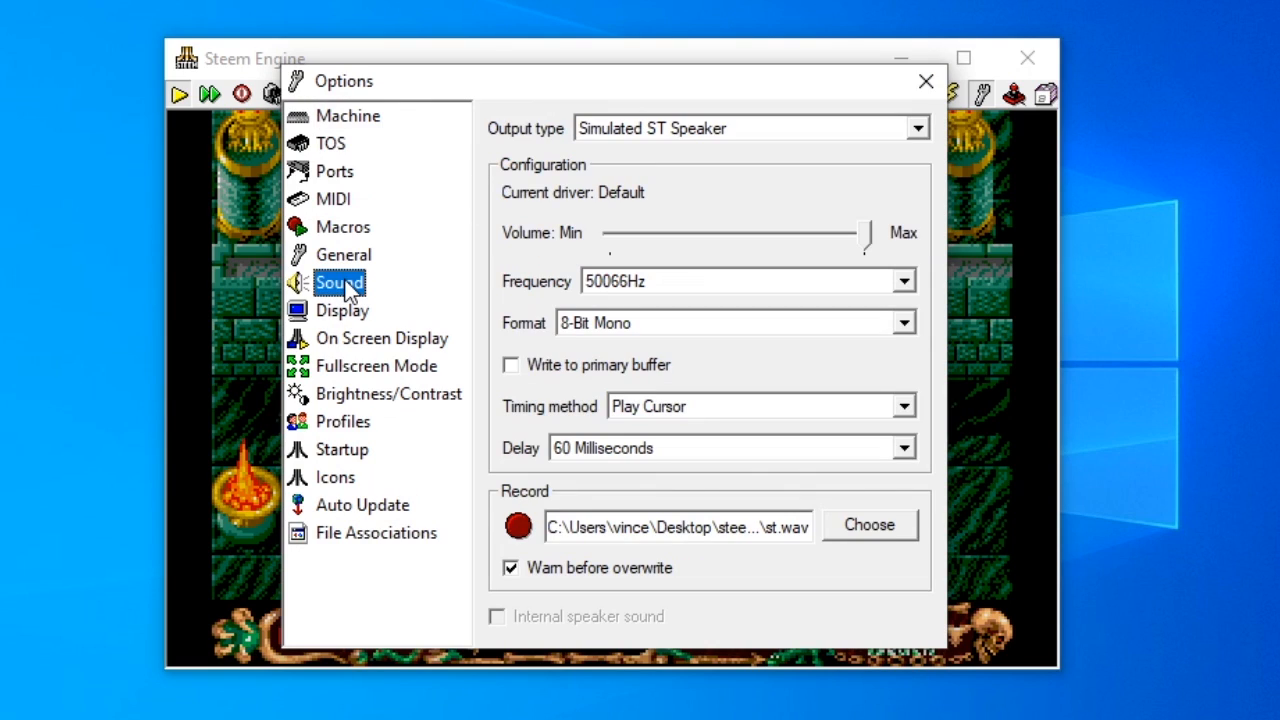
left_click(800, 133)
left_click(798, 190)
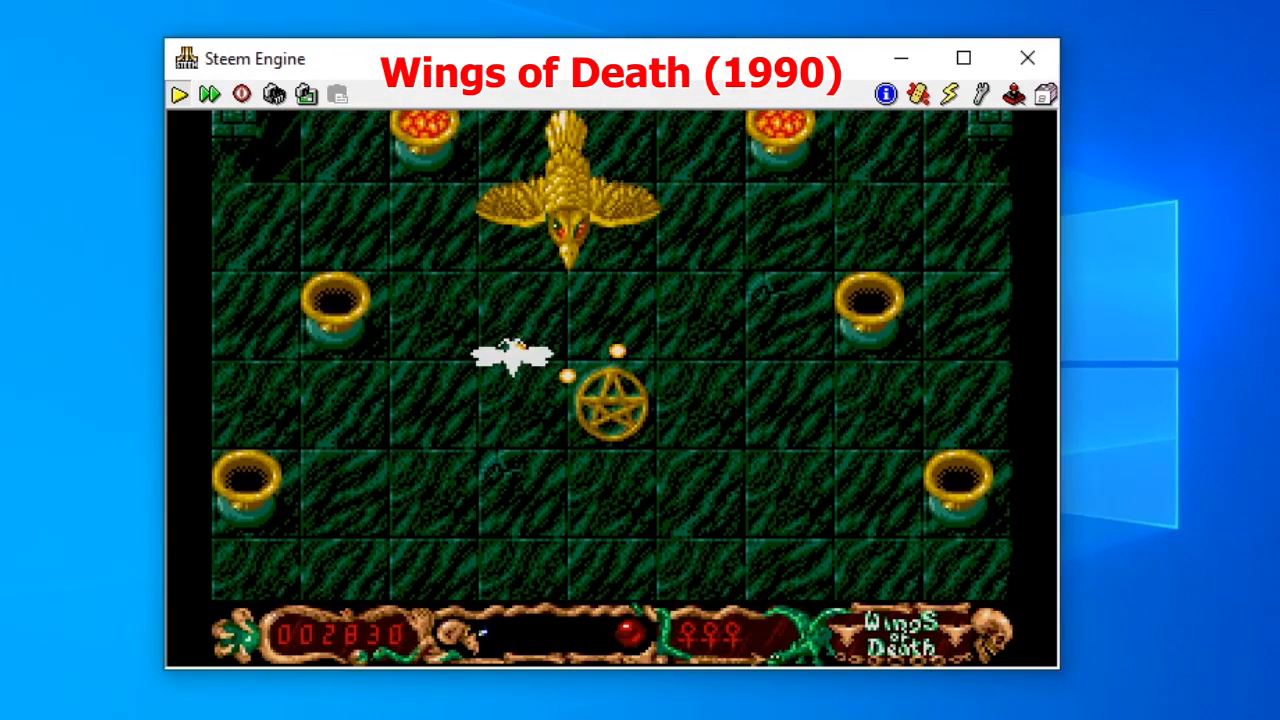
Play Wings of Death, steering the flying creature around the level to shoot at enemies.
key("Right")
key("Down")
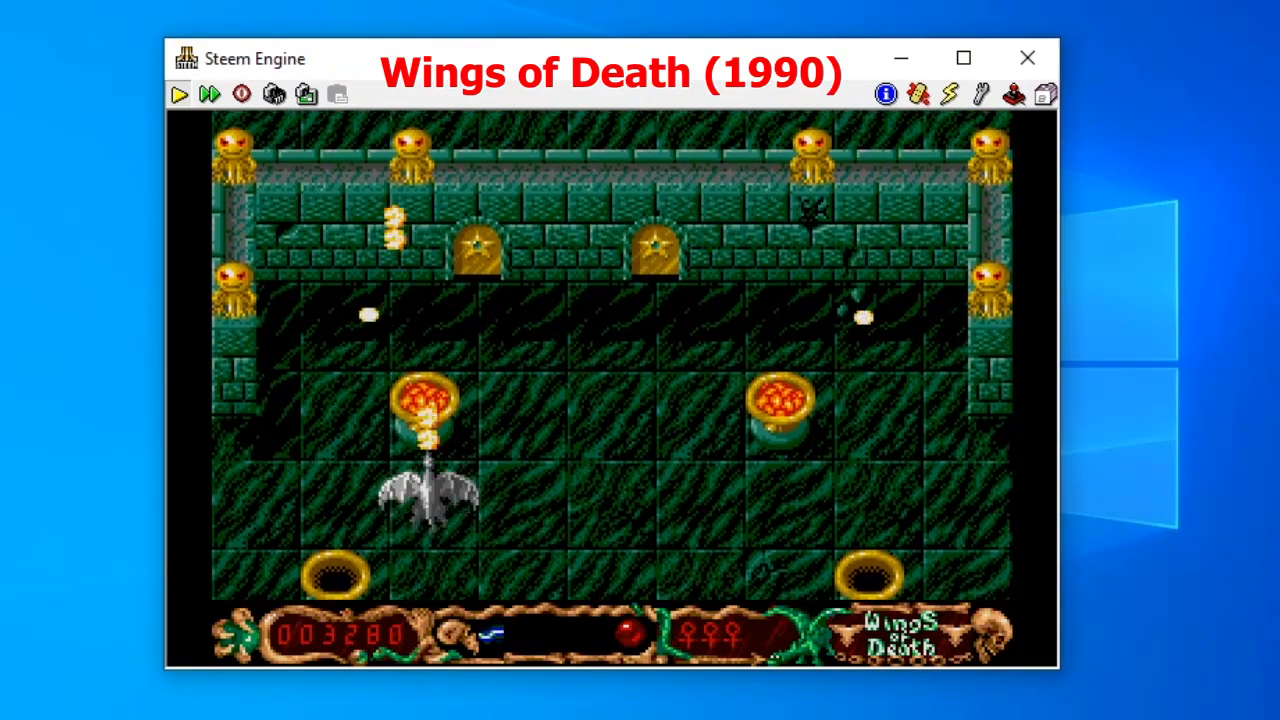
key("Left")
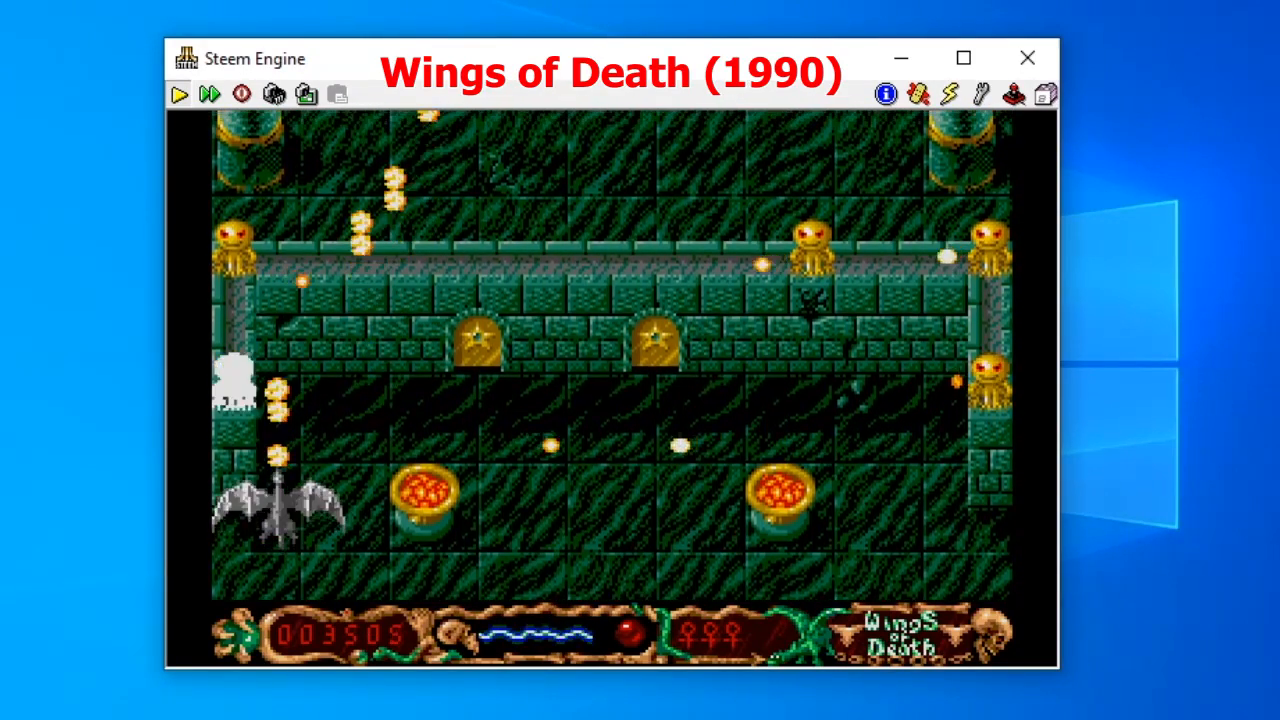
key("Left")
key("Up")
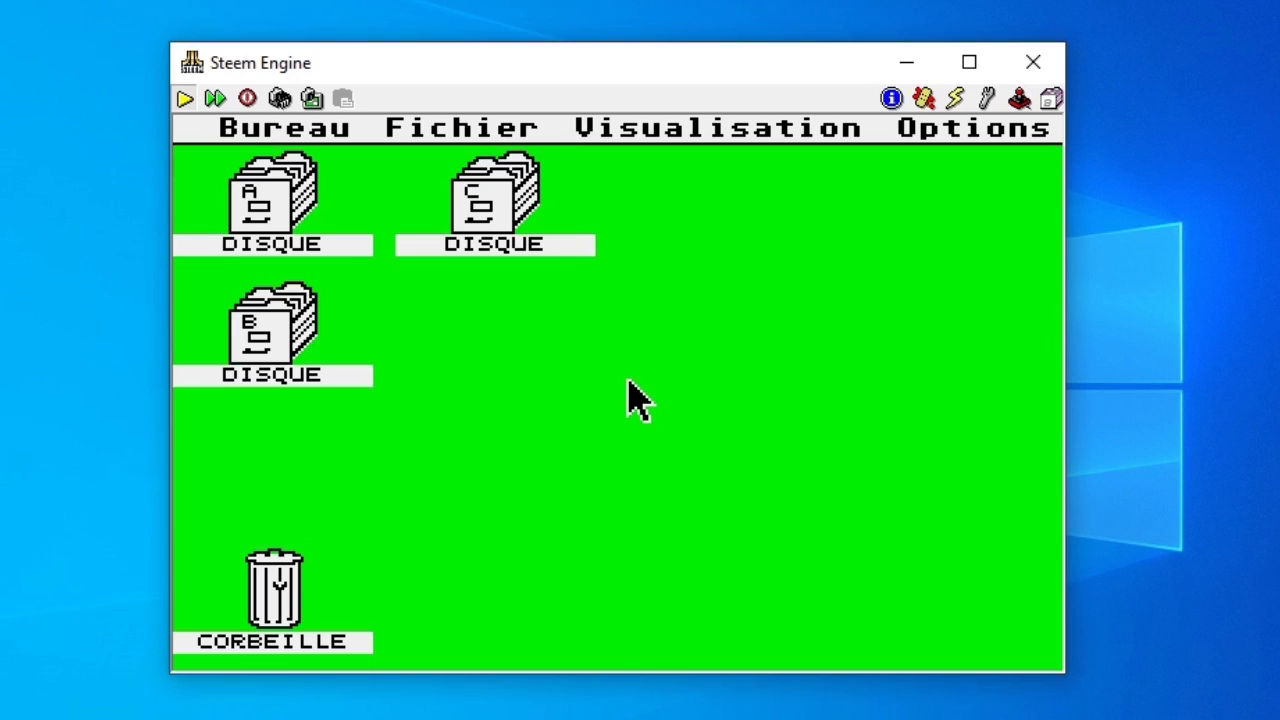
Set the ST CPU speed to 16 Megahertz in the machine options and return to the GEM desktop.
left_click(982, 100)
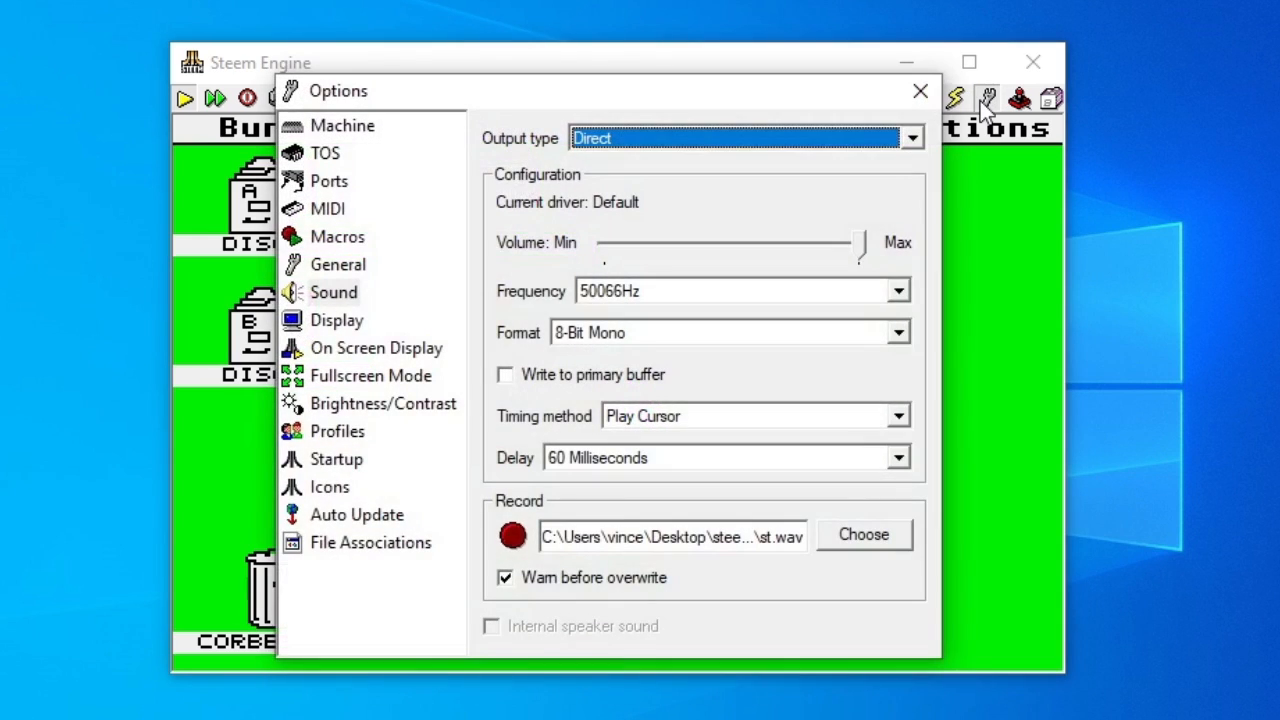
left_click(342, 126)
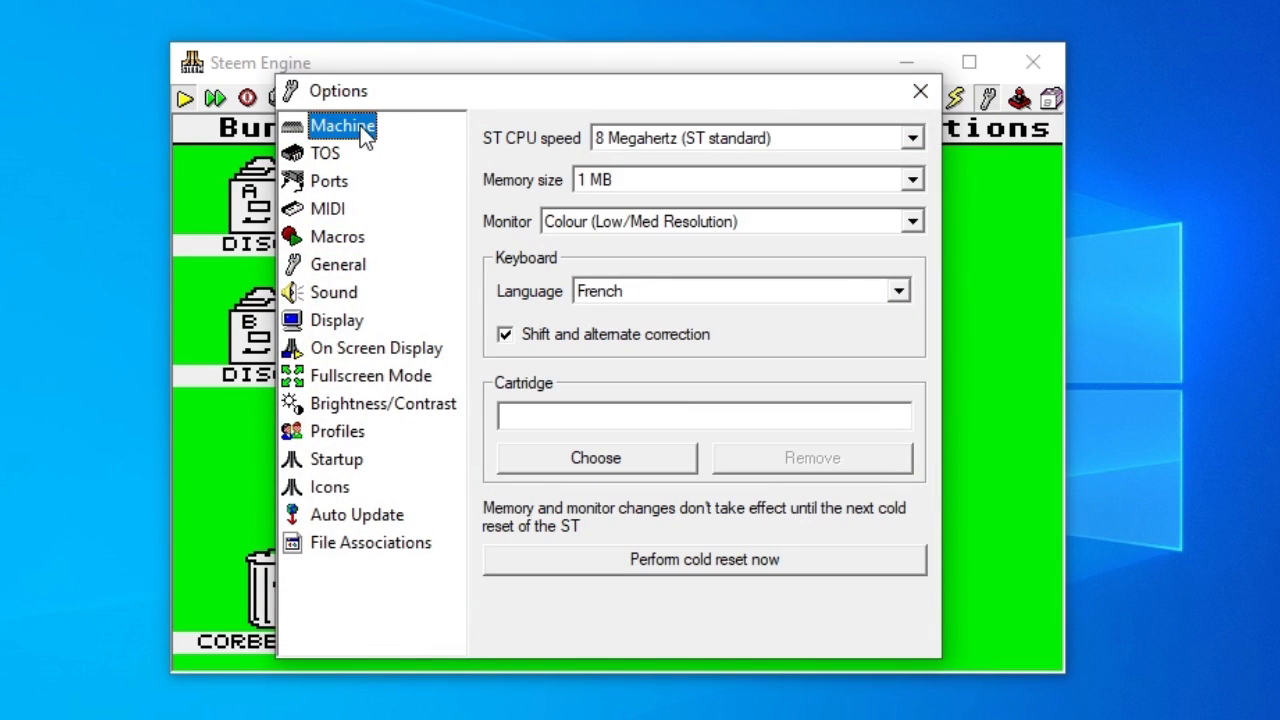
left_click(805, 140)
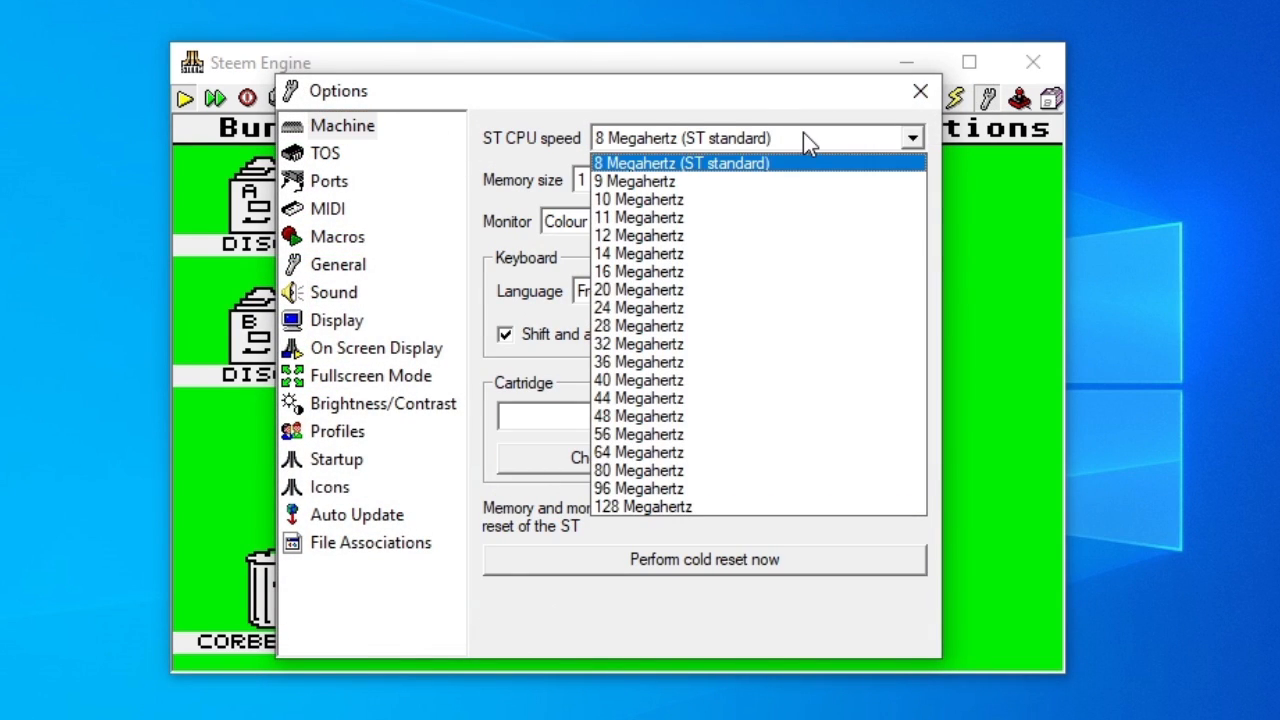
left_click(774, 271)
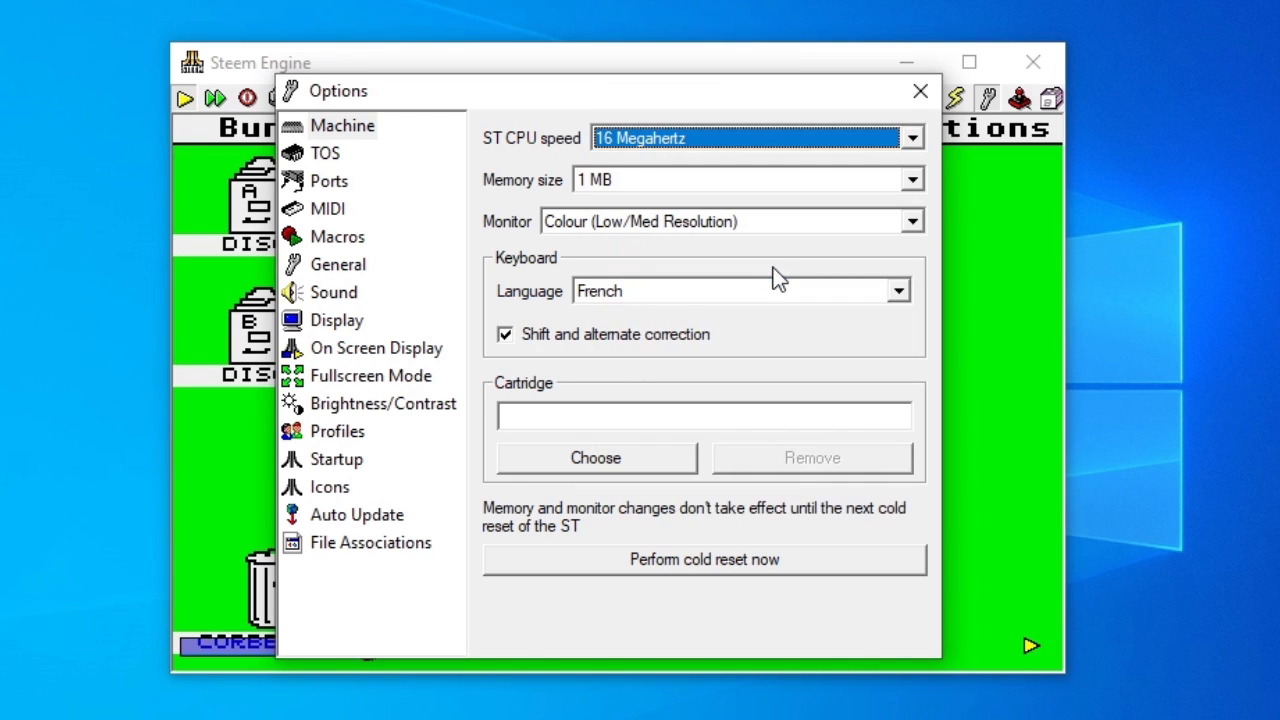
left_click(920, 96)
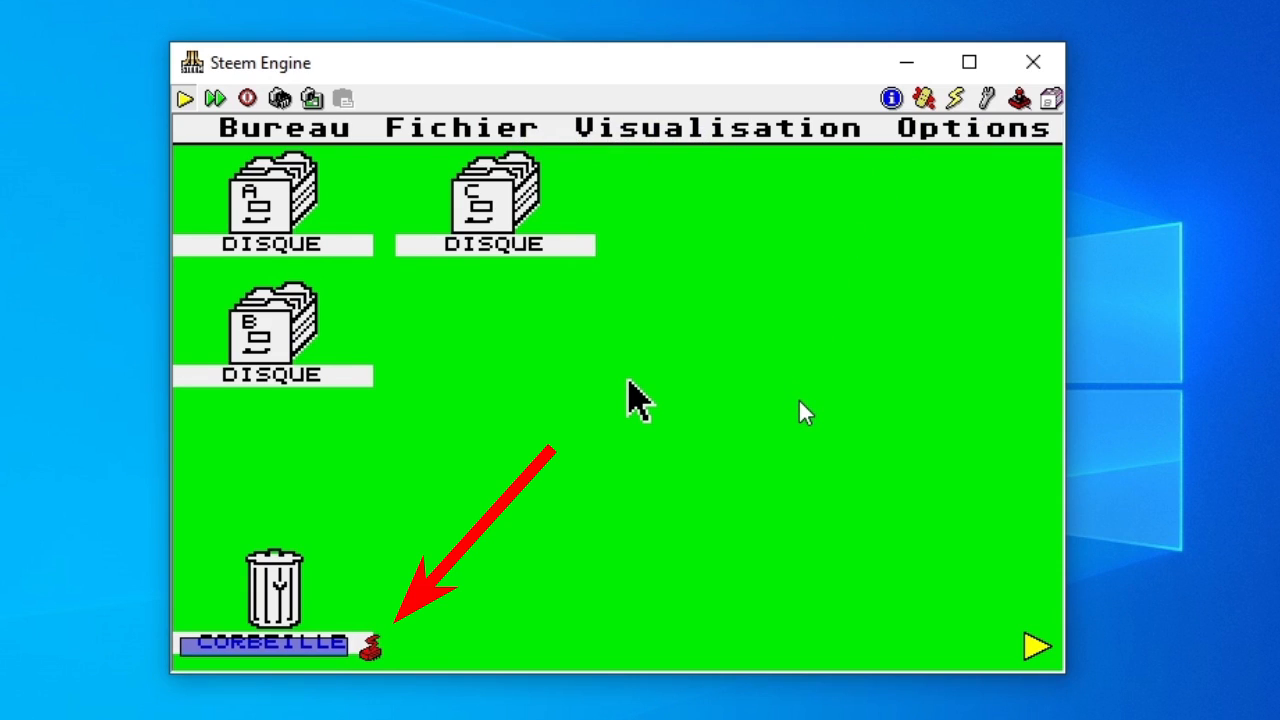
Open the CB_LITE.DAT subfolder of CUBLITE on drive C and browse the desktop menus to check the emulation speed.
double_click(500, 215)
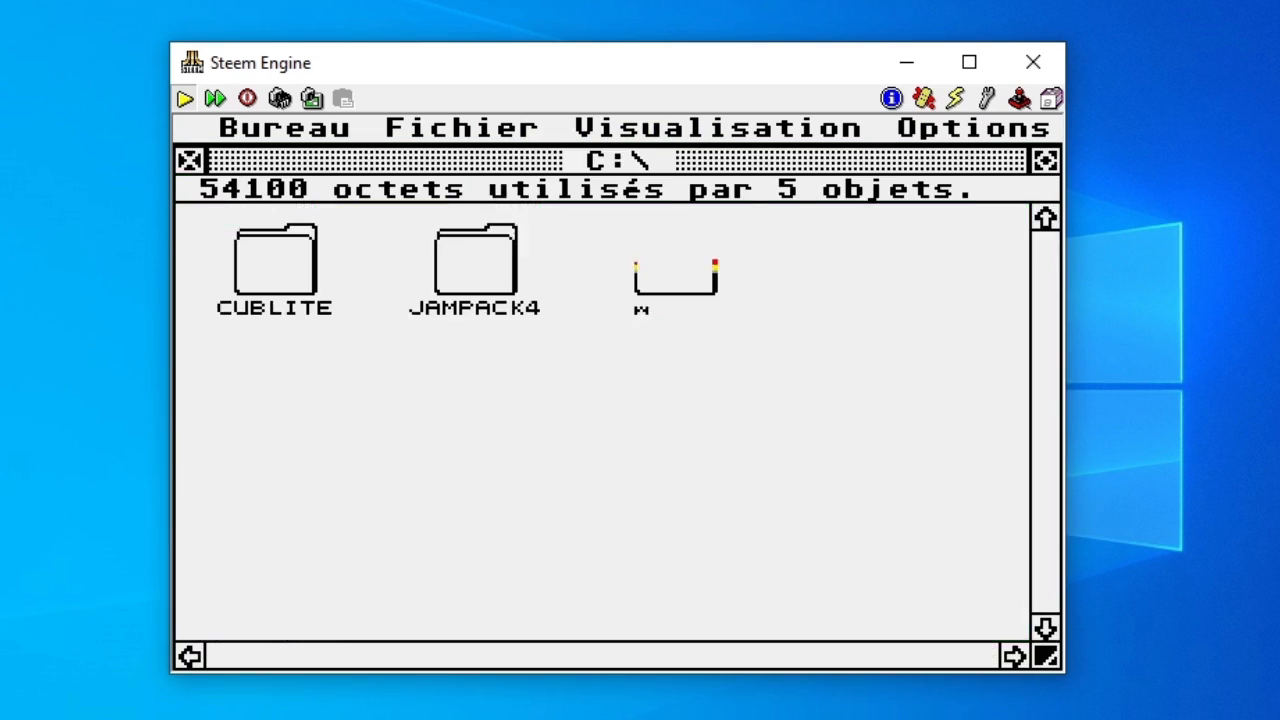
double_click(270, 272)
double_click(270, 272)
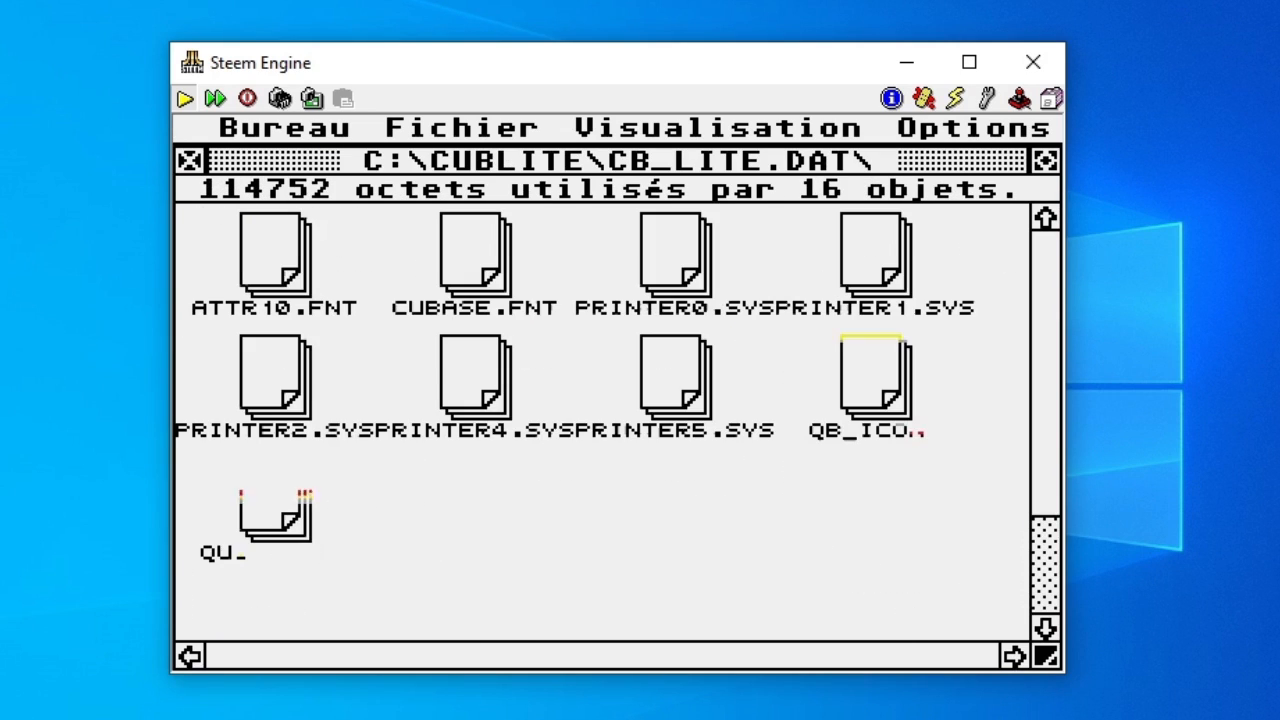
mouse_move(930, 128)
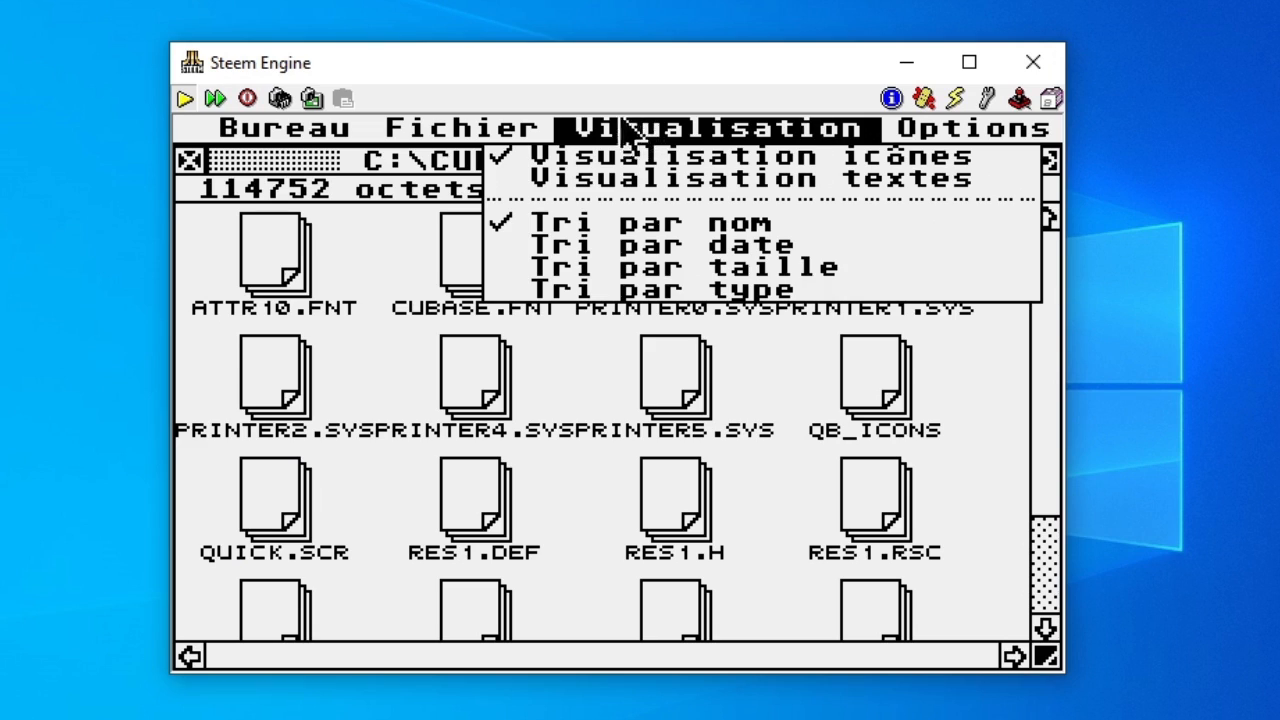
mouse_move(500, 130)
left_click(488, 276)
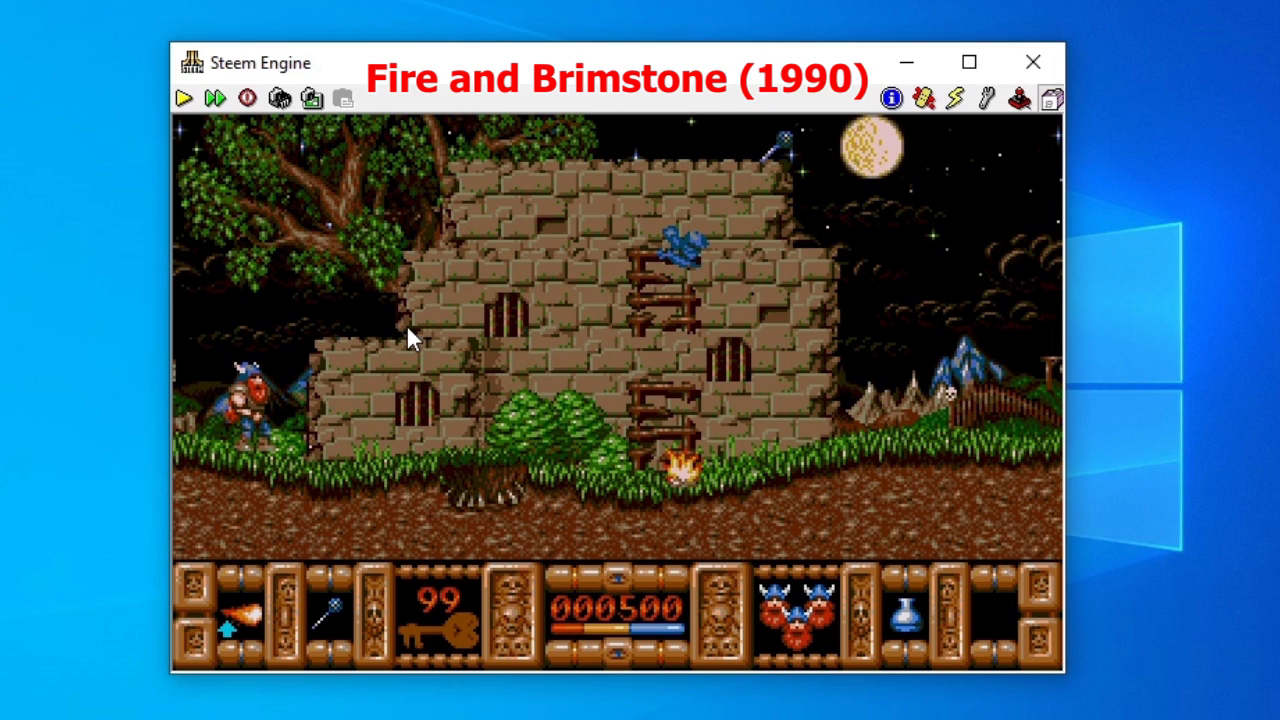
Save a memory snapshot of the Fire and Brimstone game as FB and resume the emulation.
left_click(280, 97)
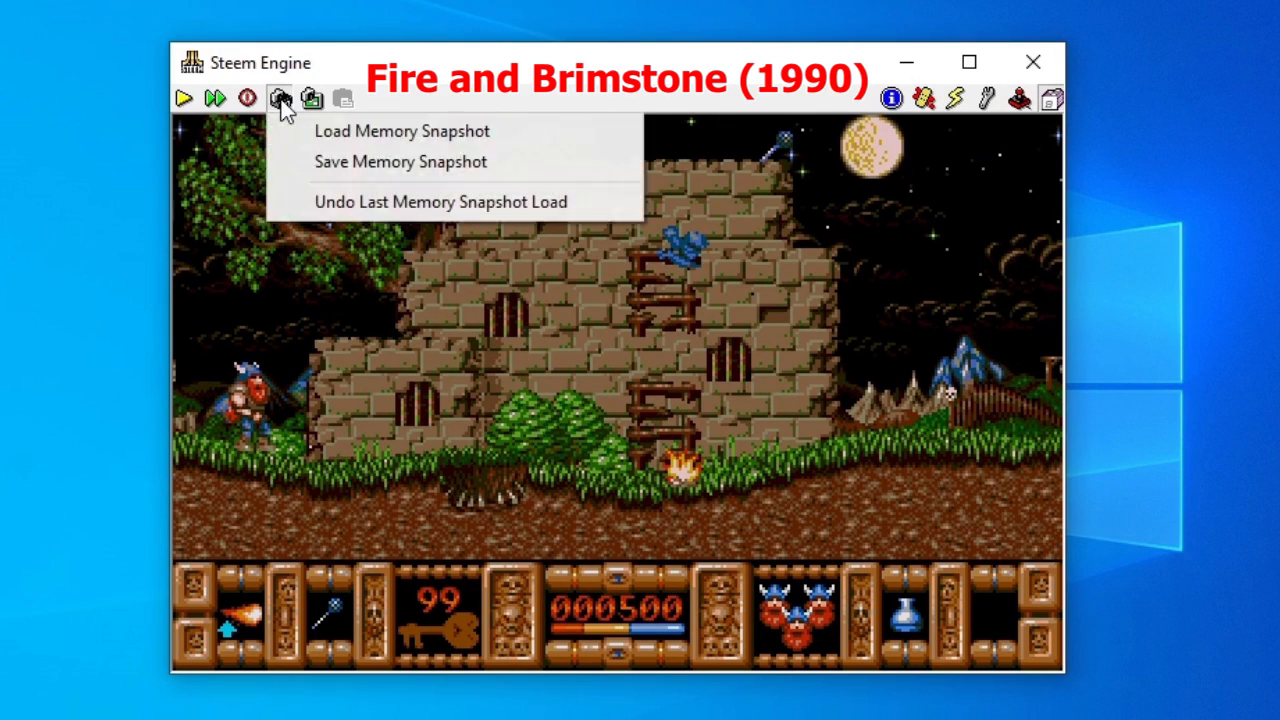
left_click(305, 156)
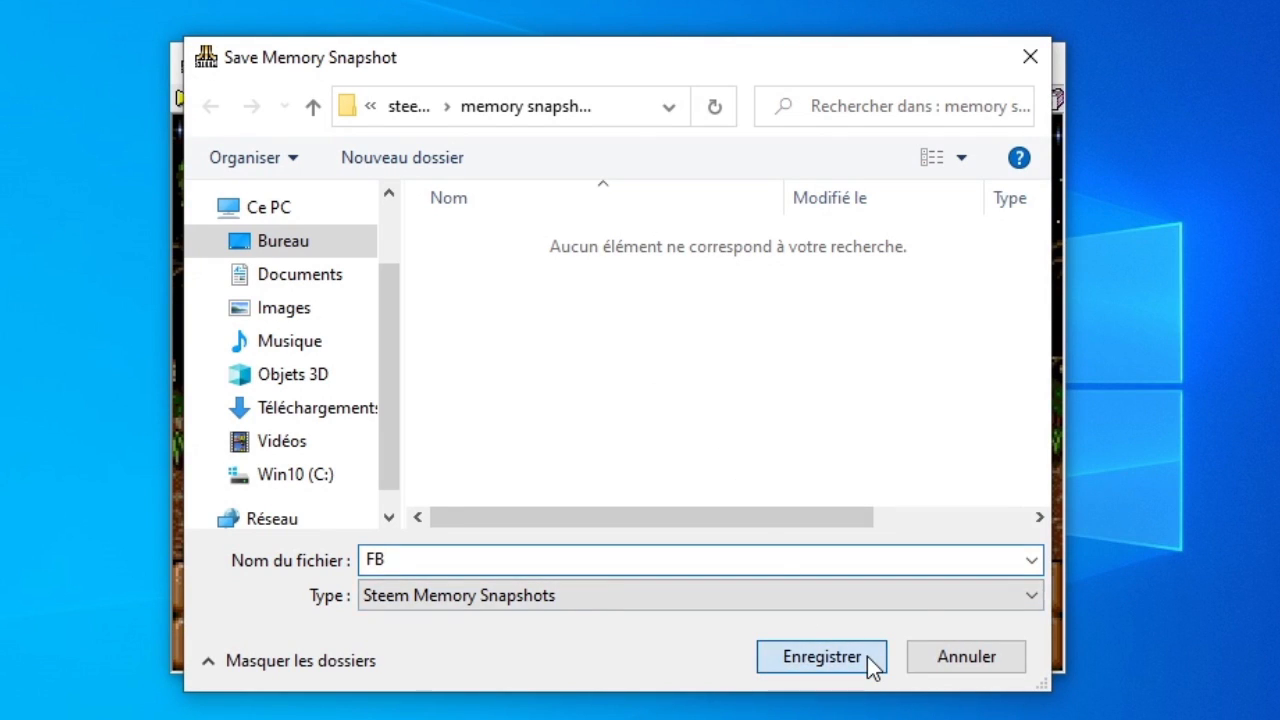
left_click(821, 656)
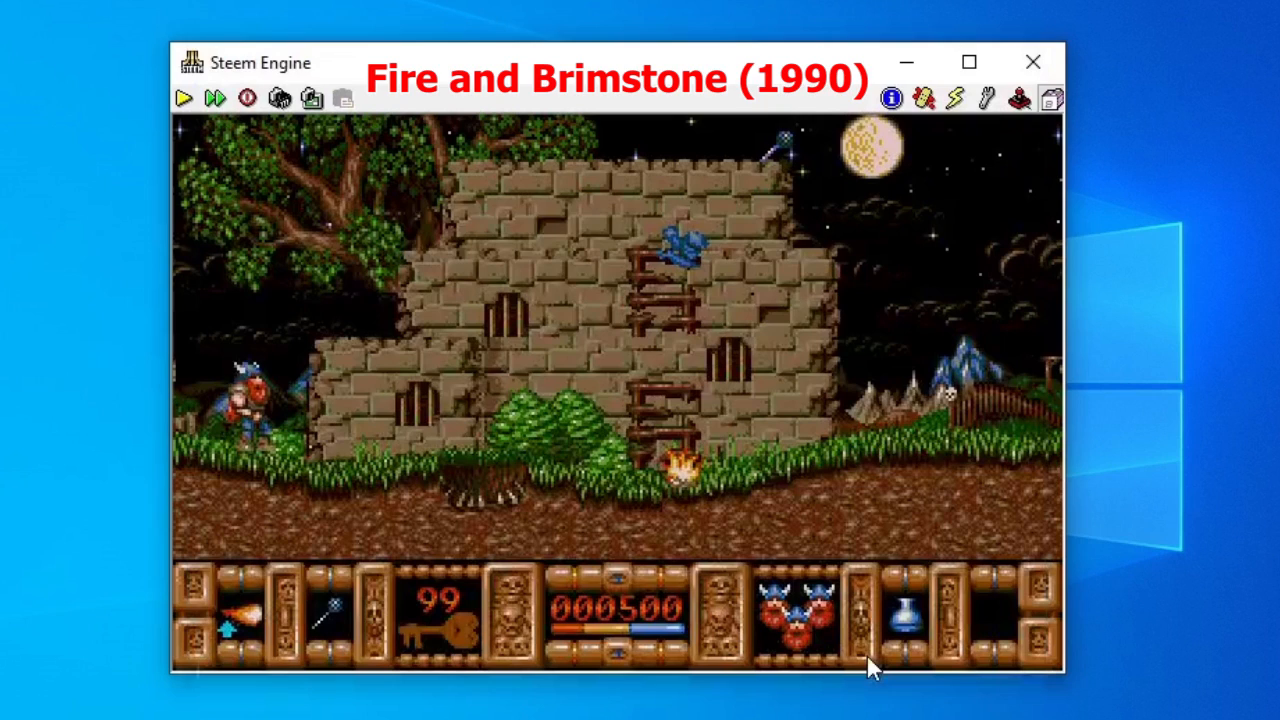
key("Pause")
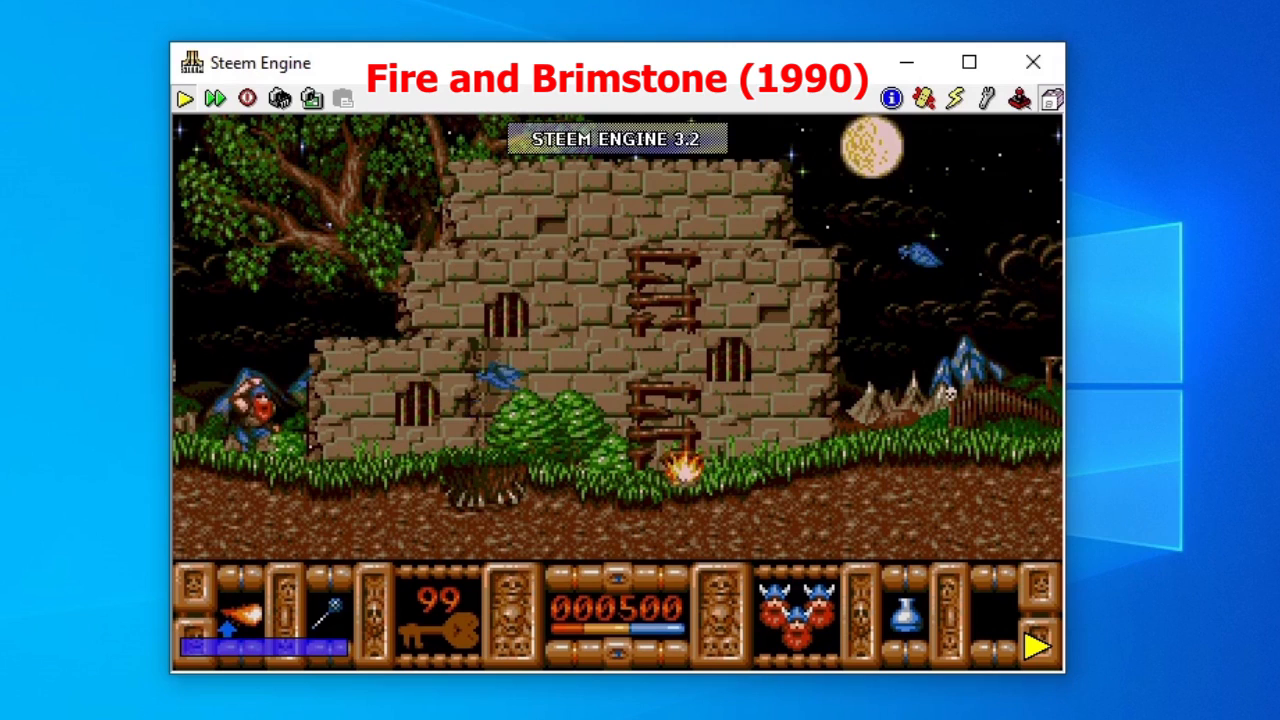
Play Fire and Brimstone, advancing the Viking past the castle ruin towards the large tree while throwing fireballs at enemies.
key("ctrl")
key("Right")
key("ctrl")
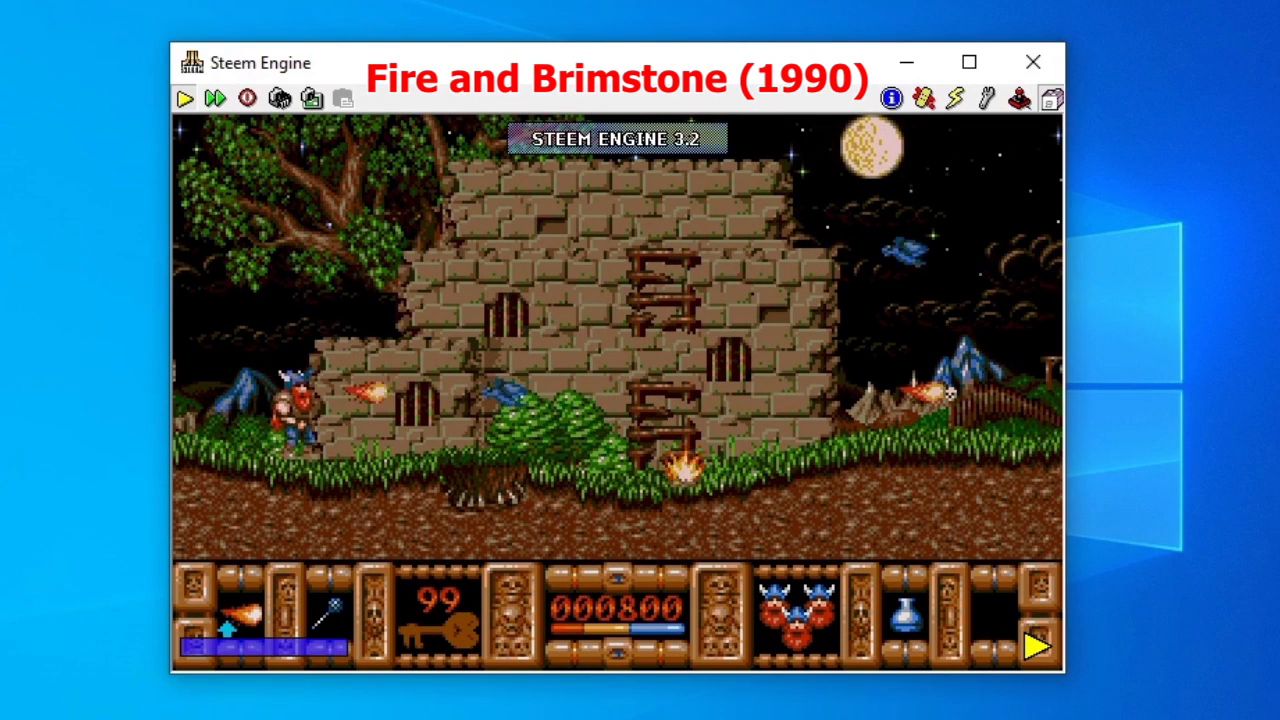
key("ctrl")
key("ctrl")
key("ctrl")
key("Right")
key("ctrl")
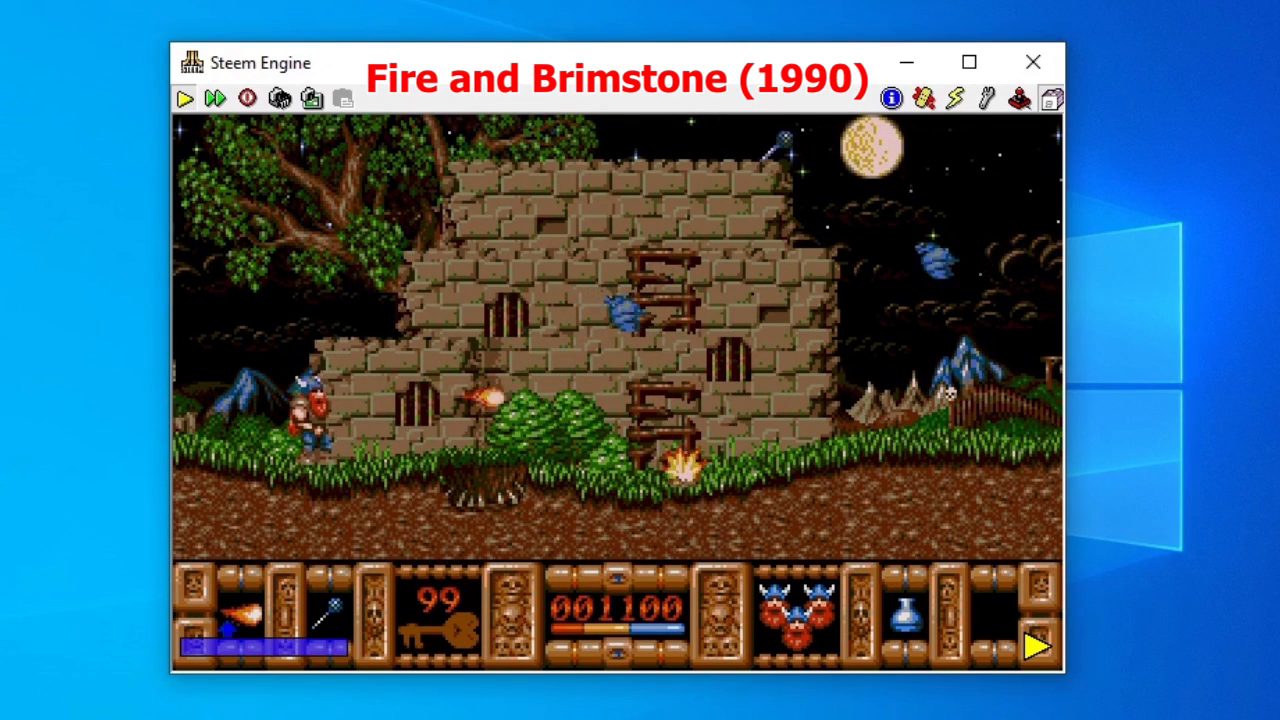
key("ctrl")
key("Right")
key("ctrl")
key("ctrl")
key("ctrl")
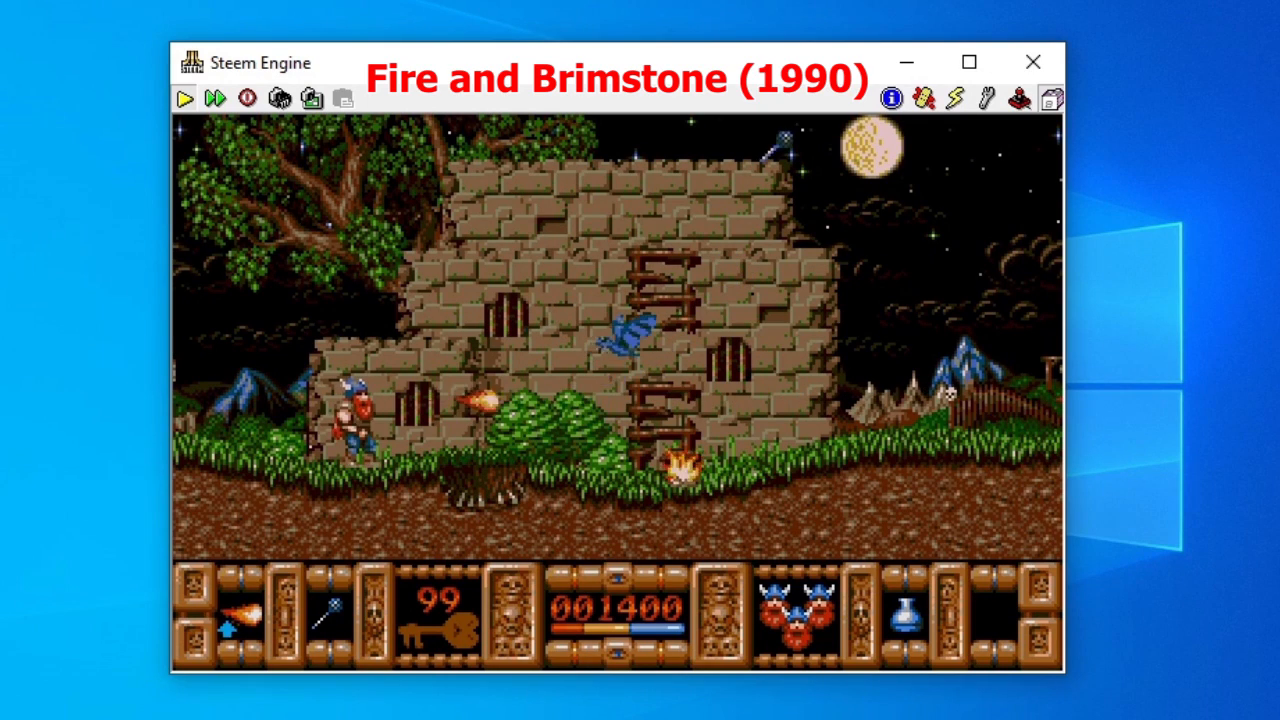
key("ctrl")
key("ctrl")
key("Right")
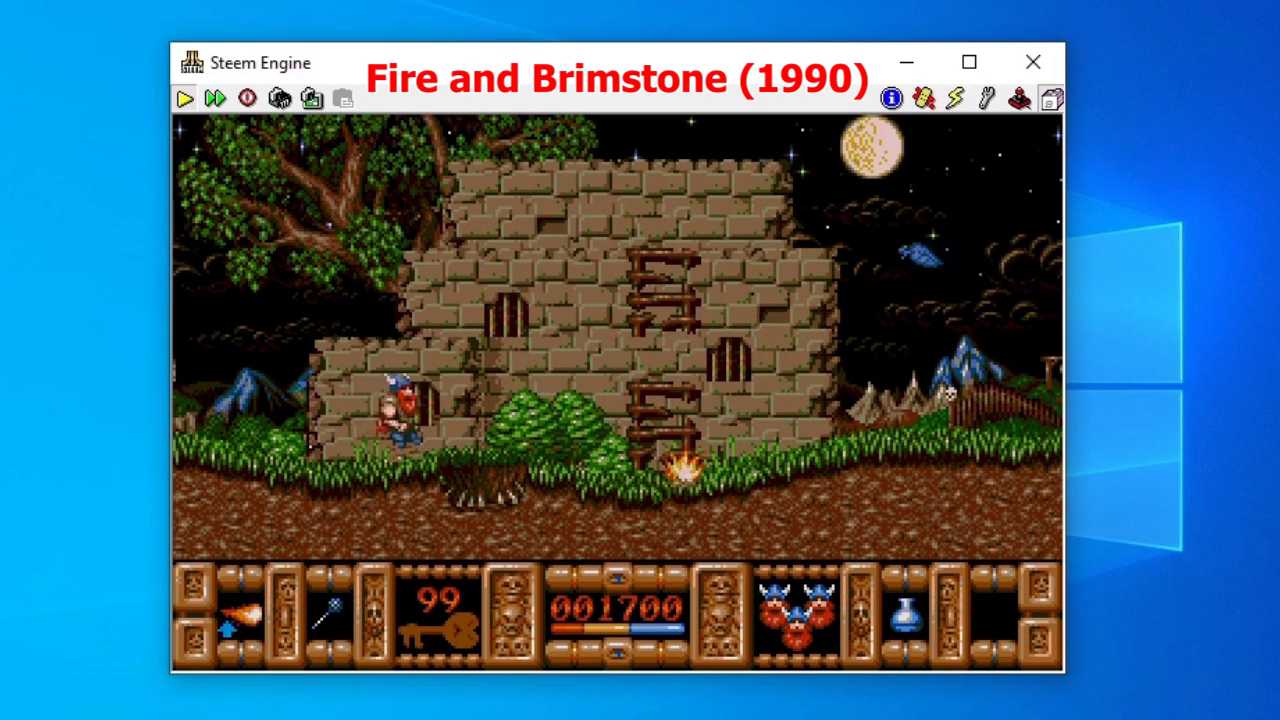
key("Up")
key("Right")
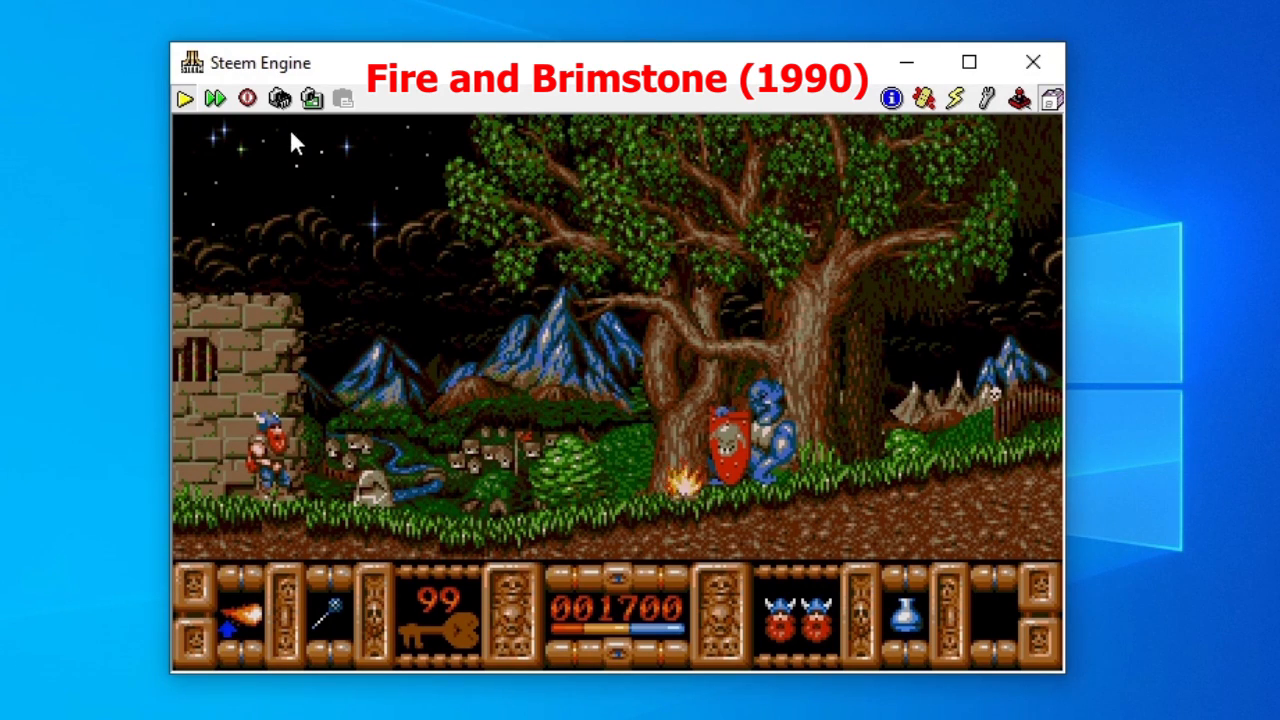
Load the FB memory snapshot of Fire and Brimstone and resume the emulation.
left_click(282, 99)
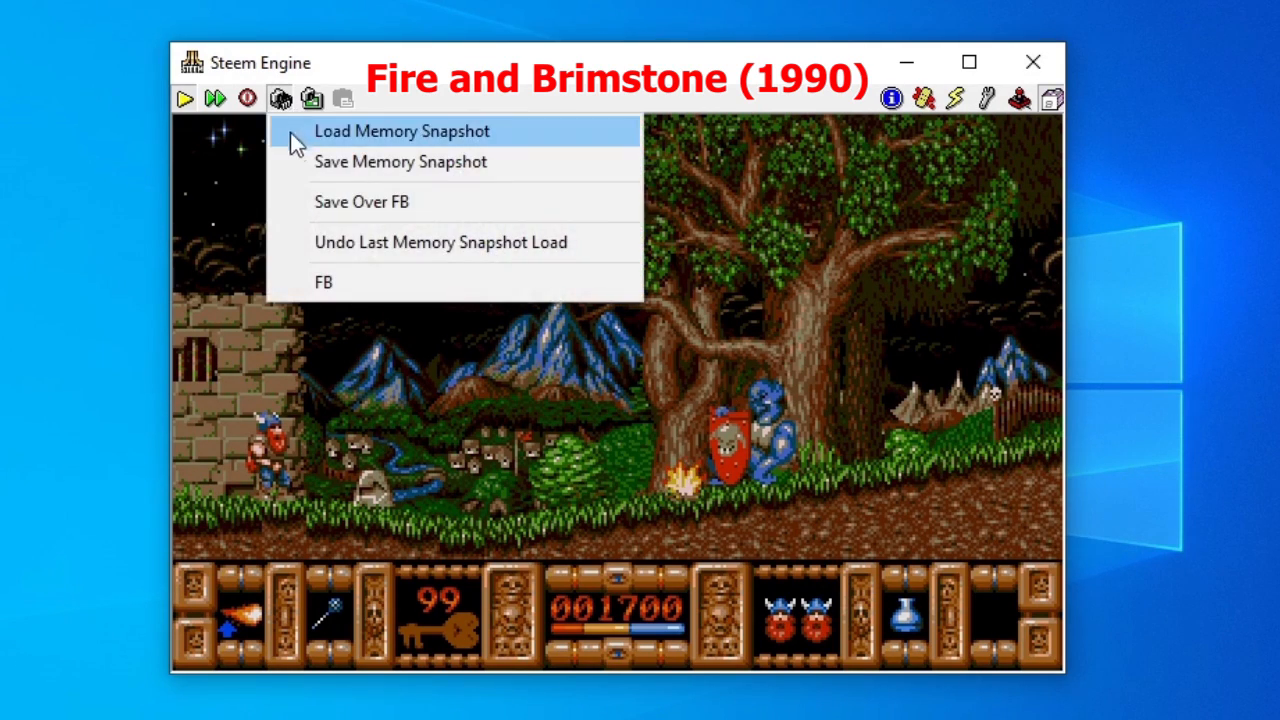
left_click(325, 284)
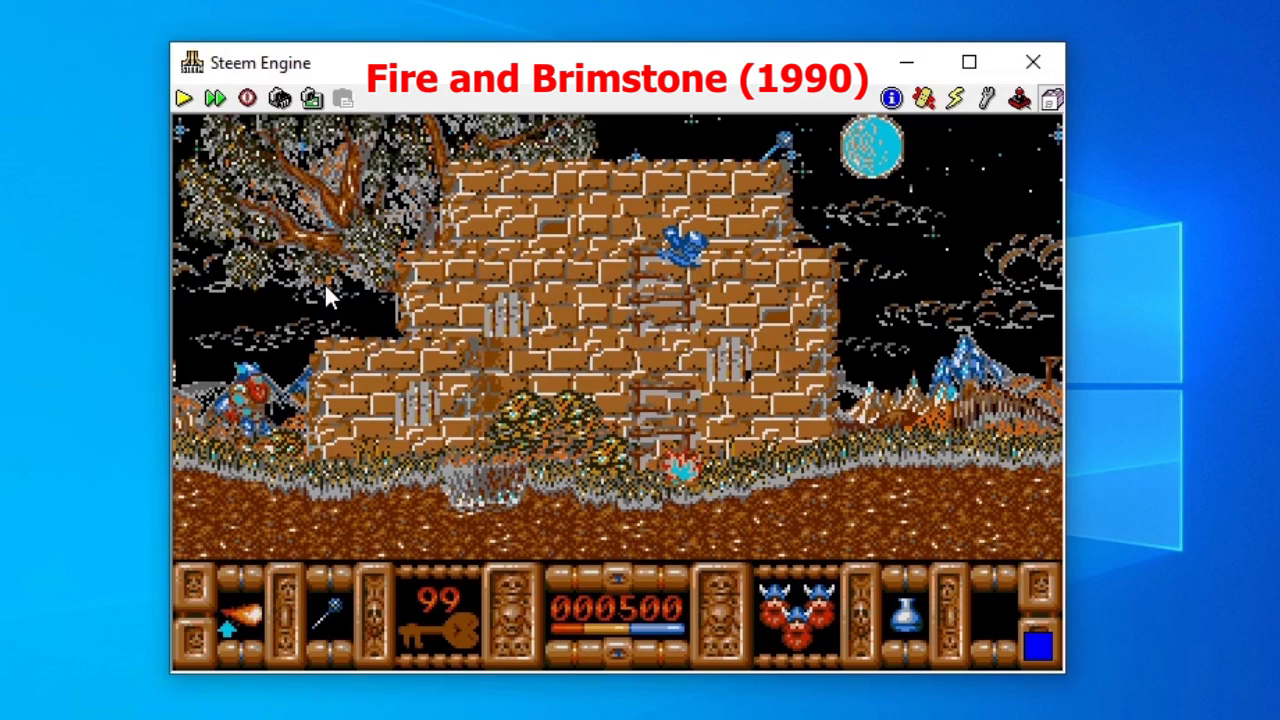
left_click(184, 98)
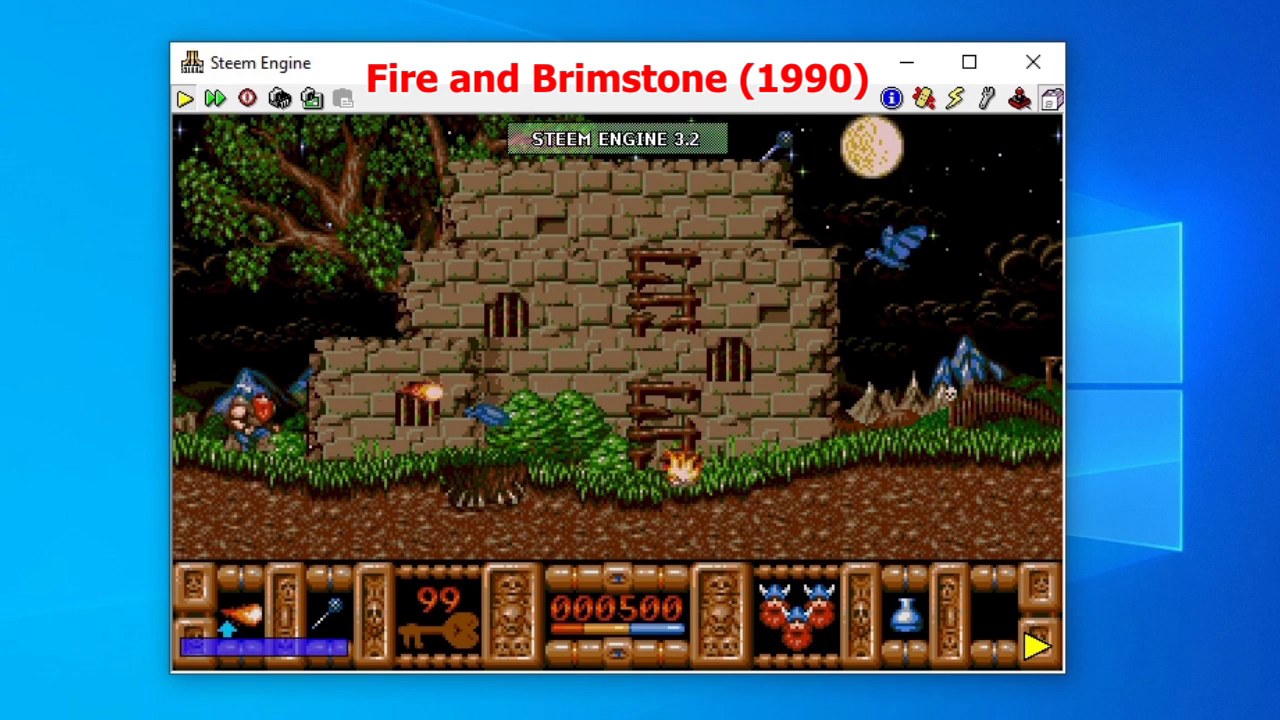
Advance the Viking along the castle ruin while throwing fireballs, and jump over the spiked pit.
key("Right")
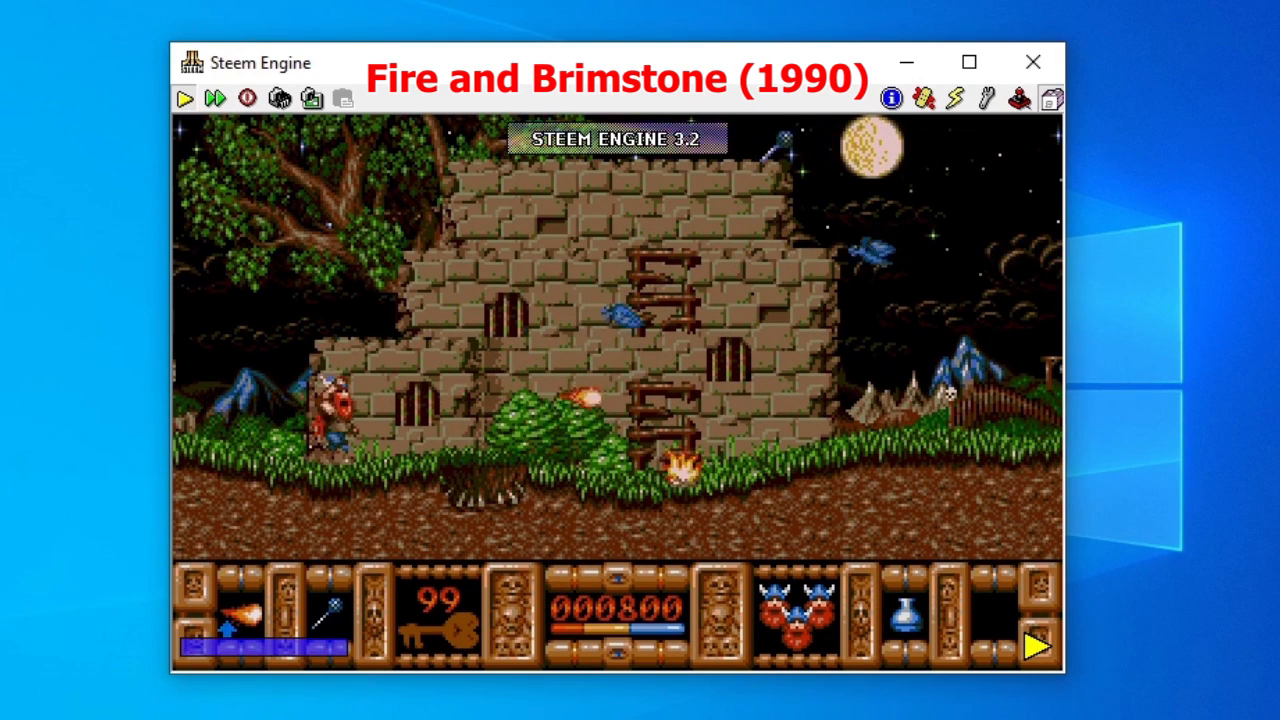
key("ctrl")
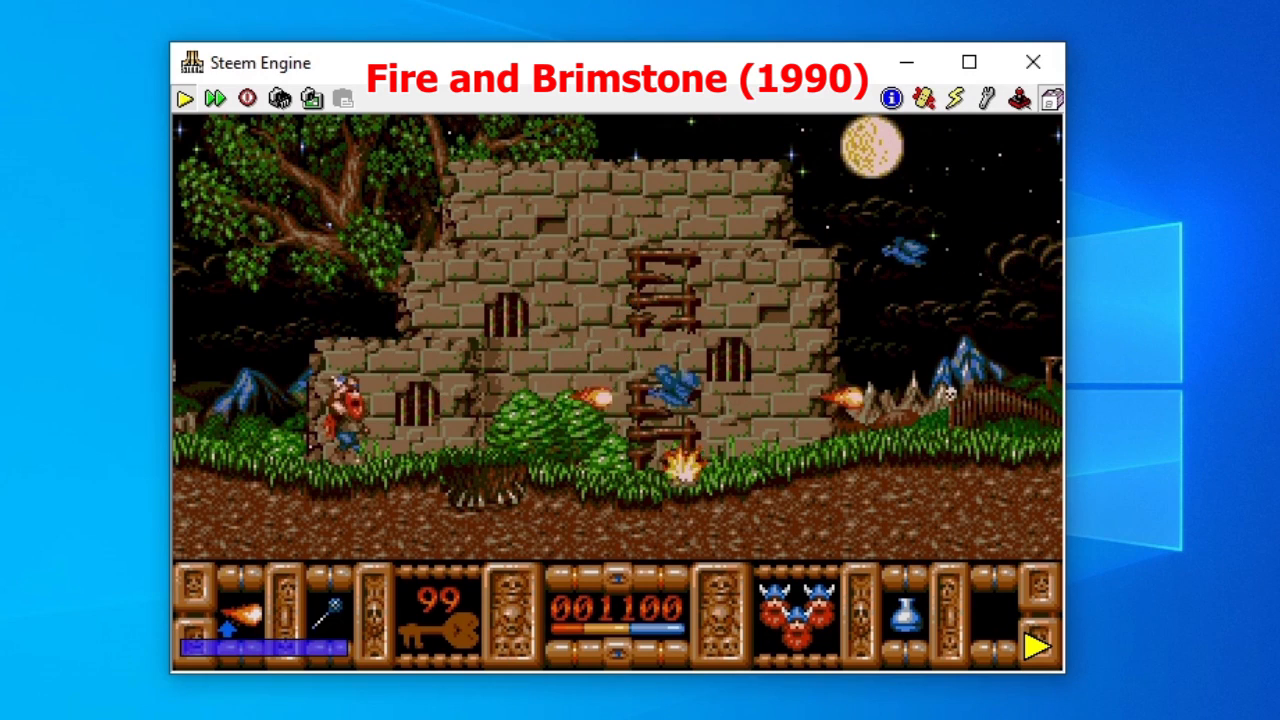
key("Right")
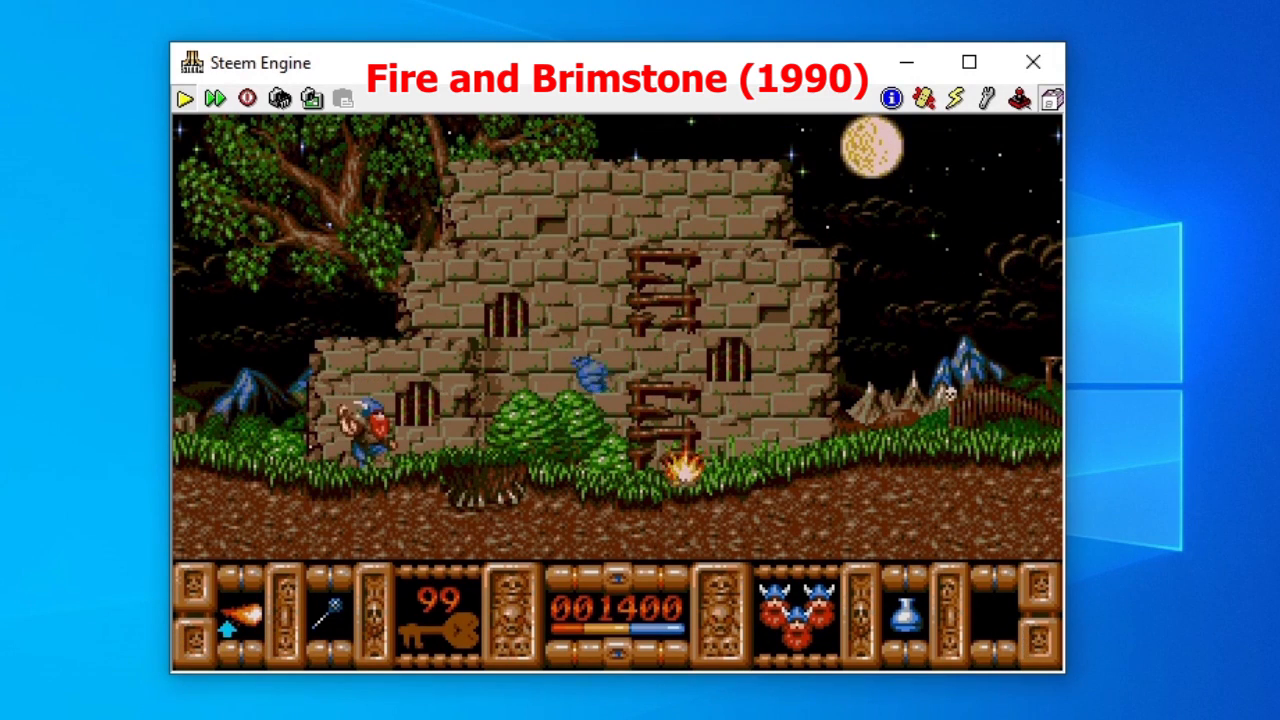
key("ctrl")
key("Up")
key("Right")
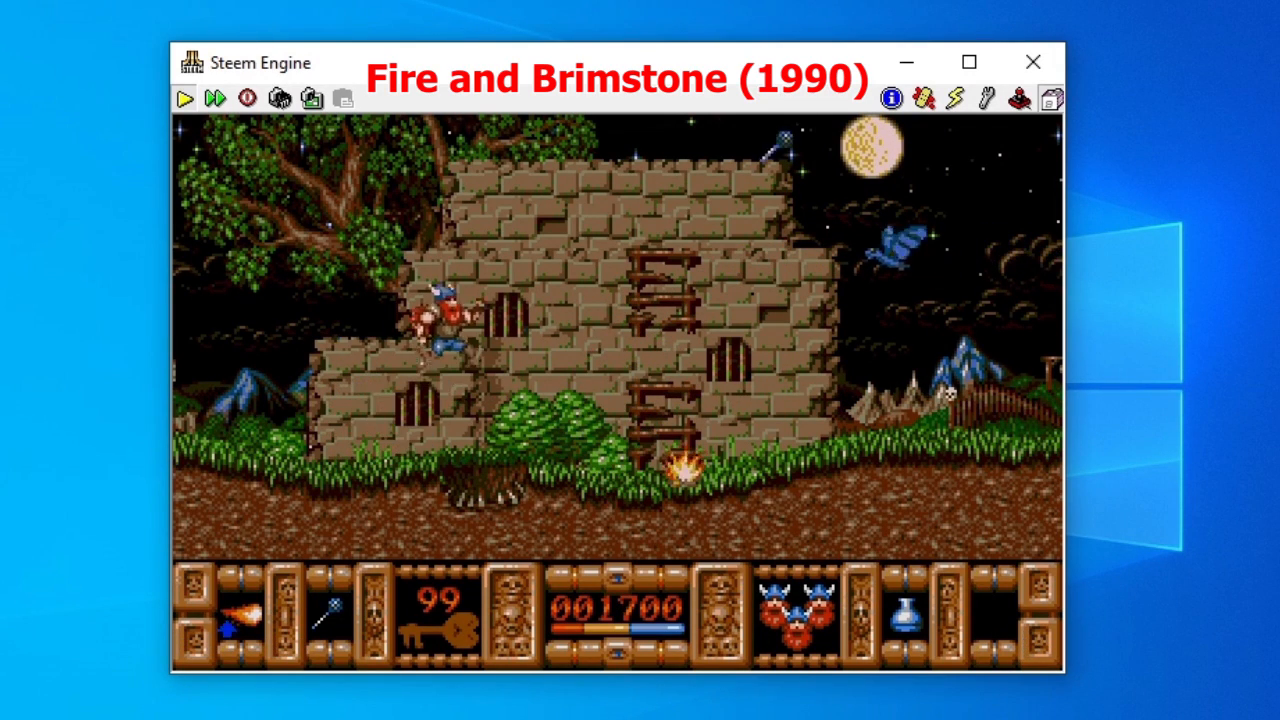
Throw fireballs at the approaching enemies from beside the bush, and jump over the campfire beneath the wooden ladder.
key("ctrl")
key("ctrl")
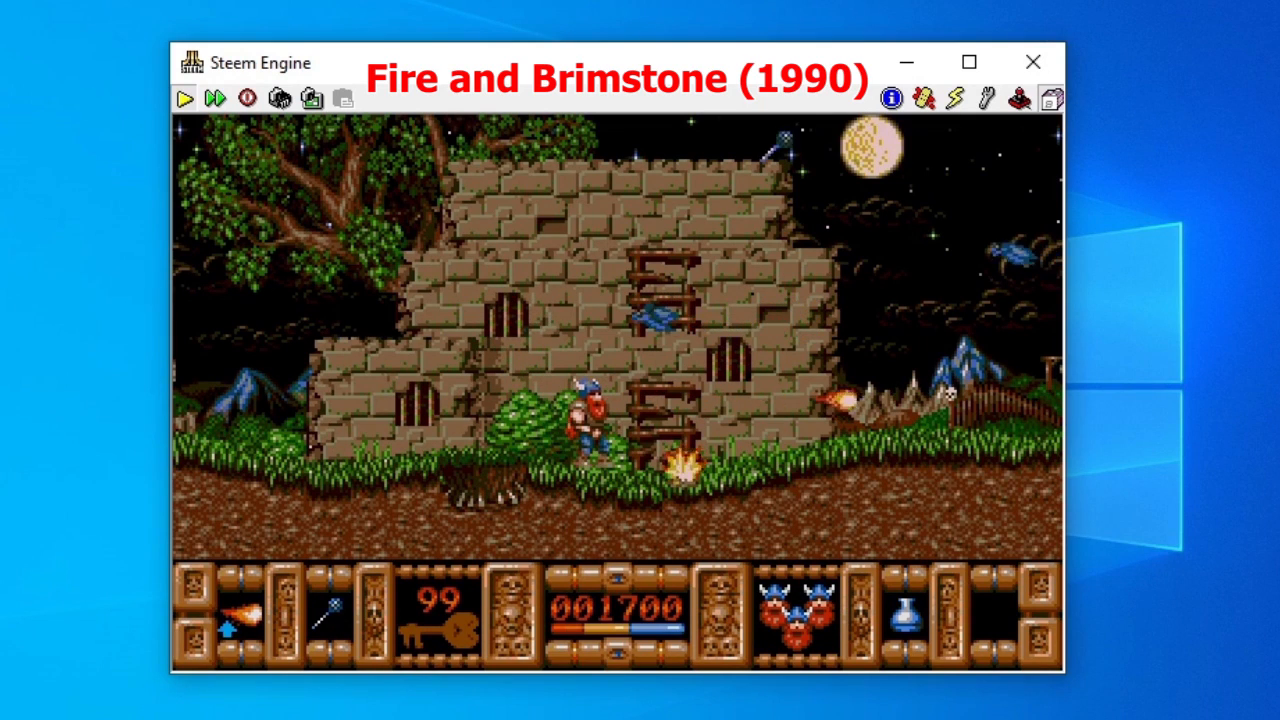
key("ctrl")
key("ctrl")
key("ctrl")
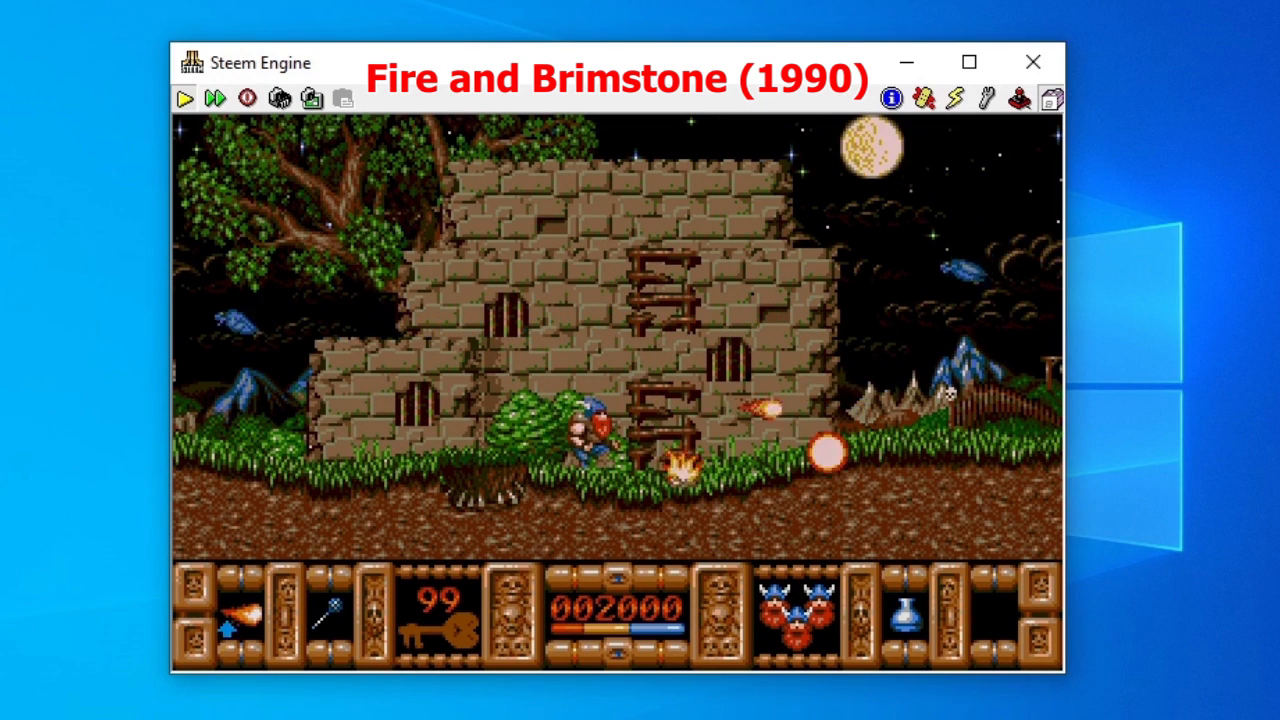
key("ctrl")
key("ctrl")
key("ctrl")
key("ctrl")
key("ctrl")
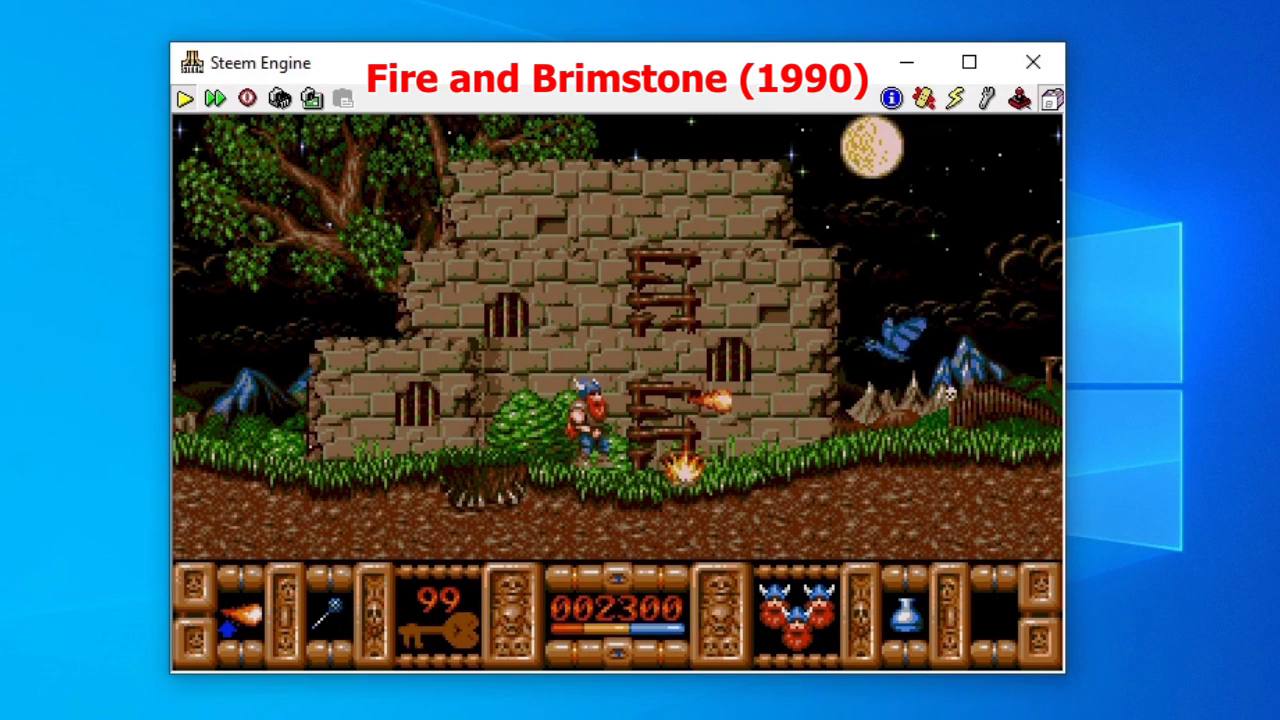
key("ctrl")
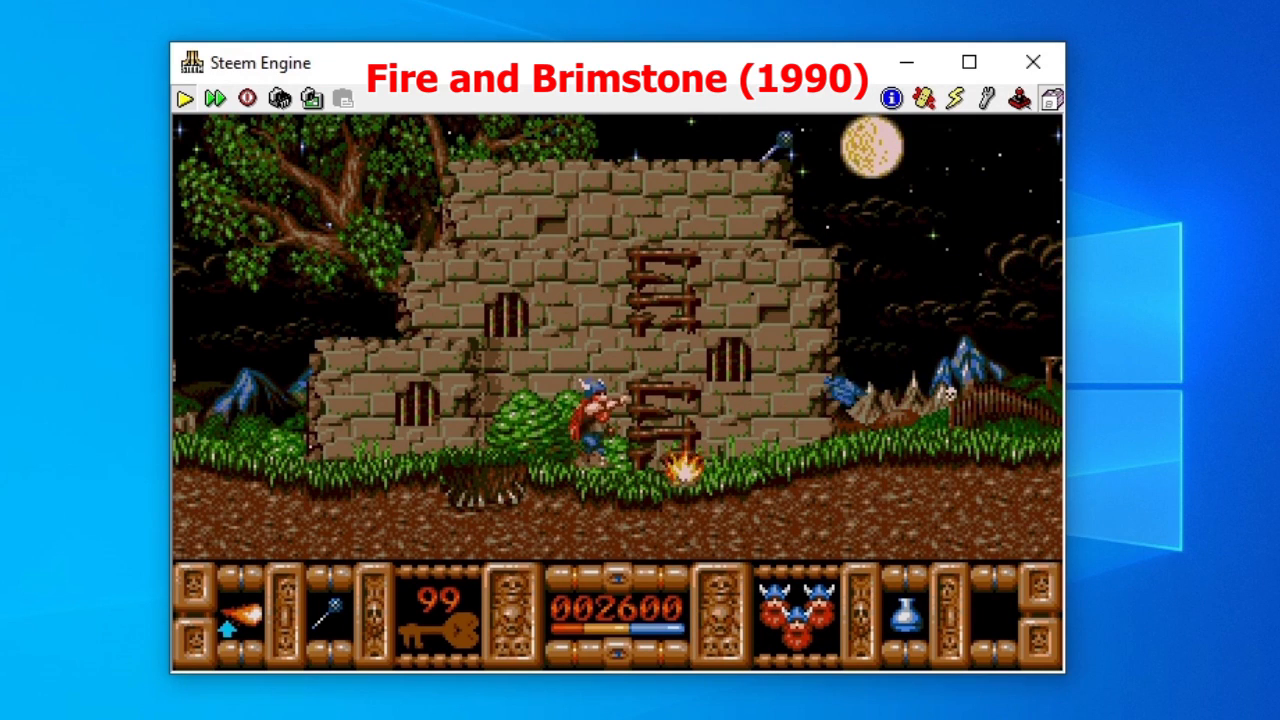
key("ctrl")
key("Up")
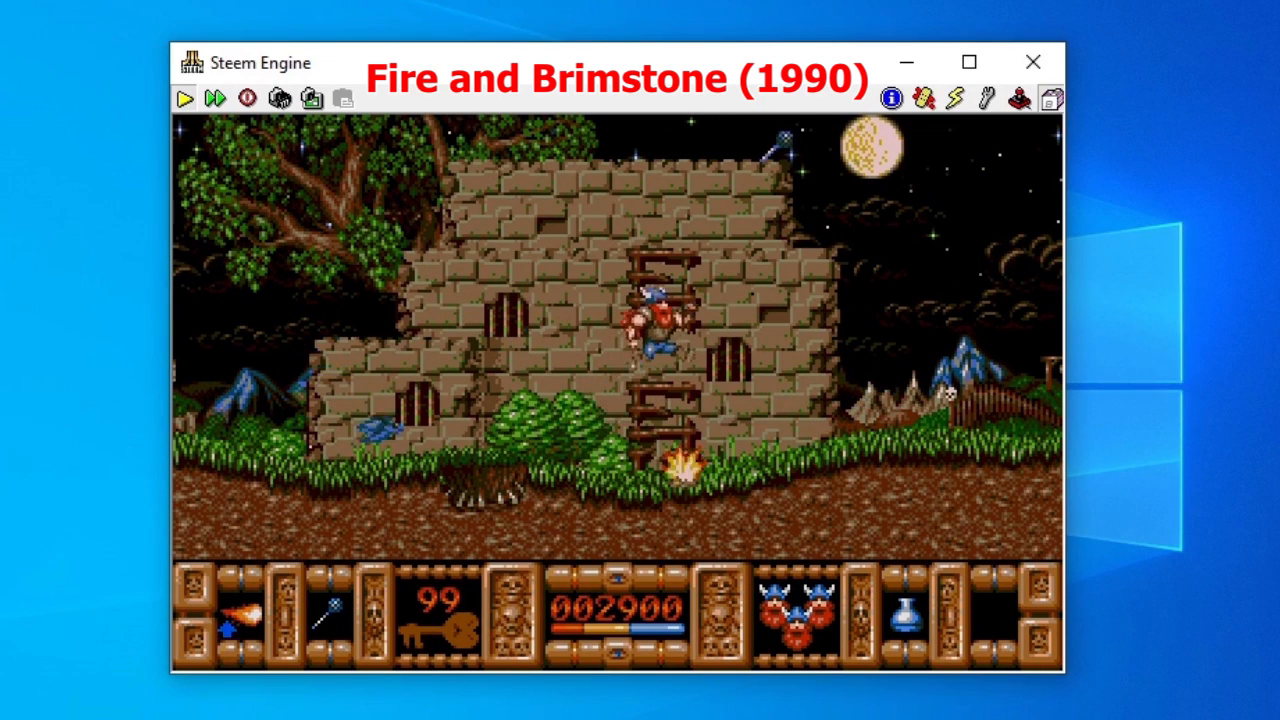
key("Right")
key("Right")
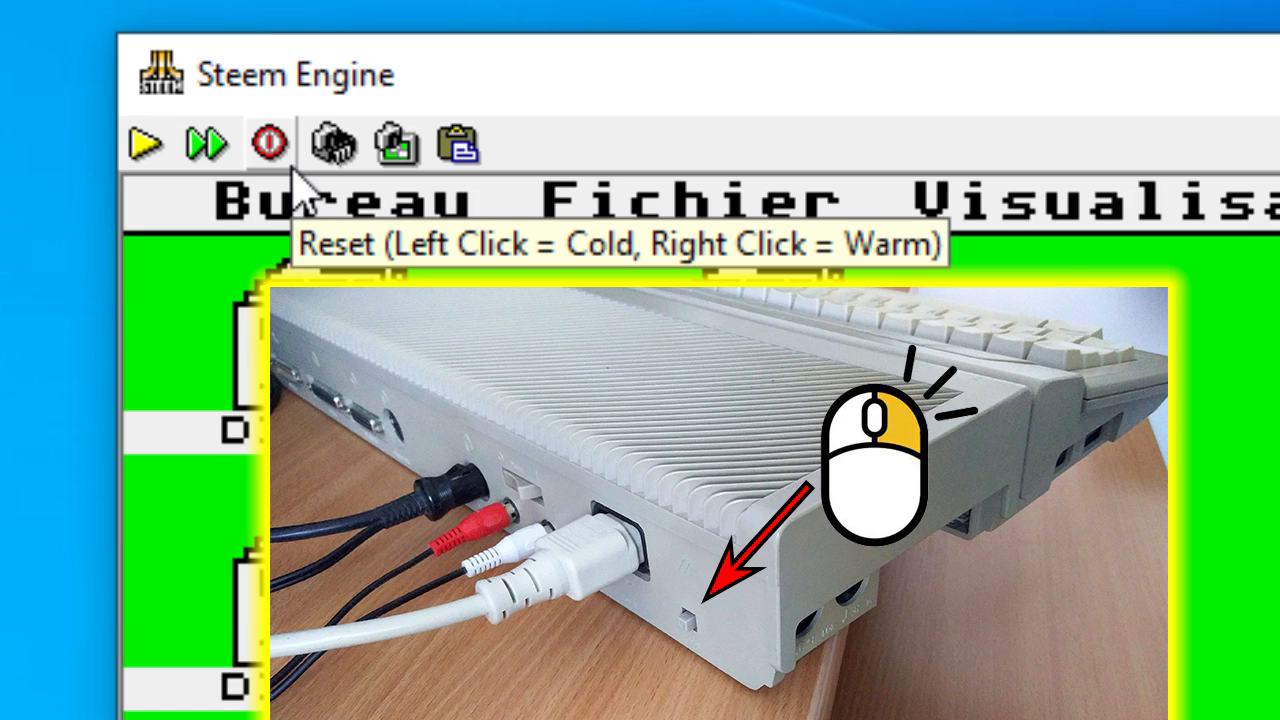
Review the emulator's memory snapshot, general information, patches and shortcuts functions.
left_click(338, 150)
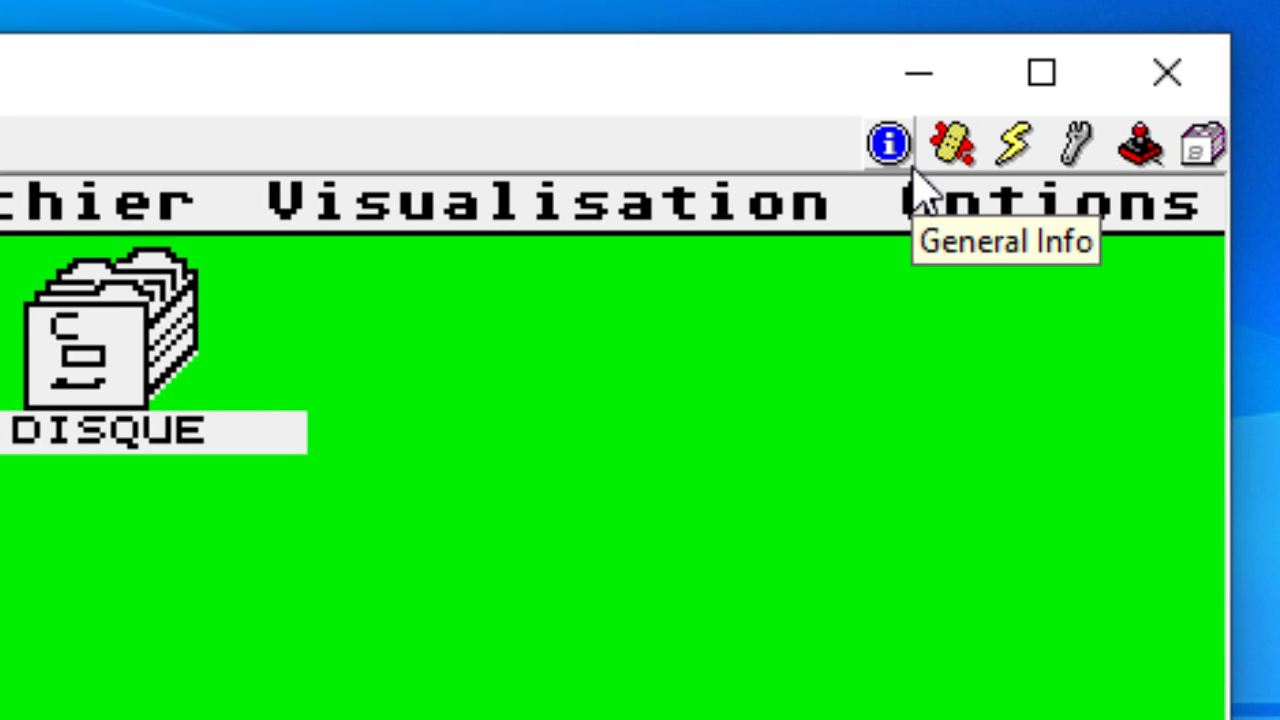
left_click(910, 168)
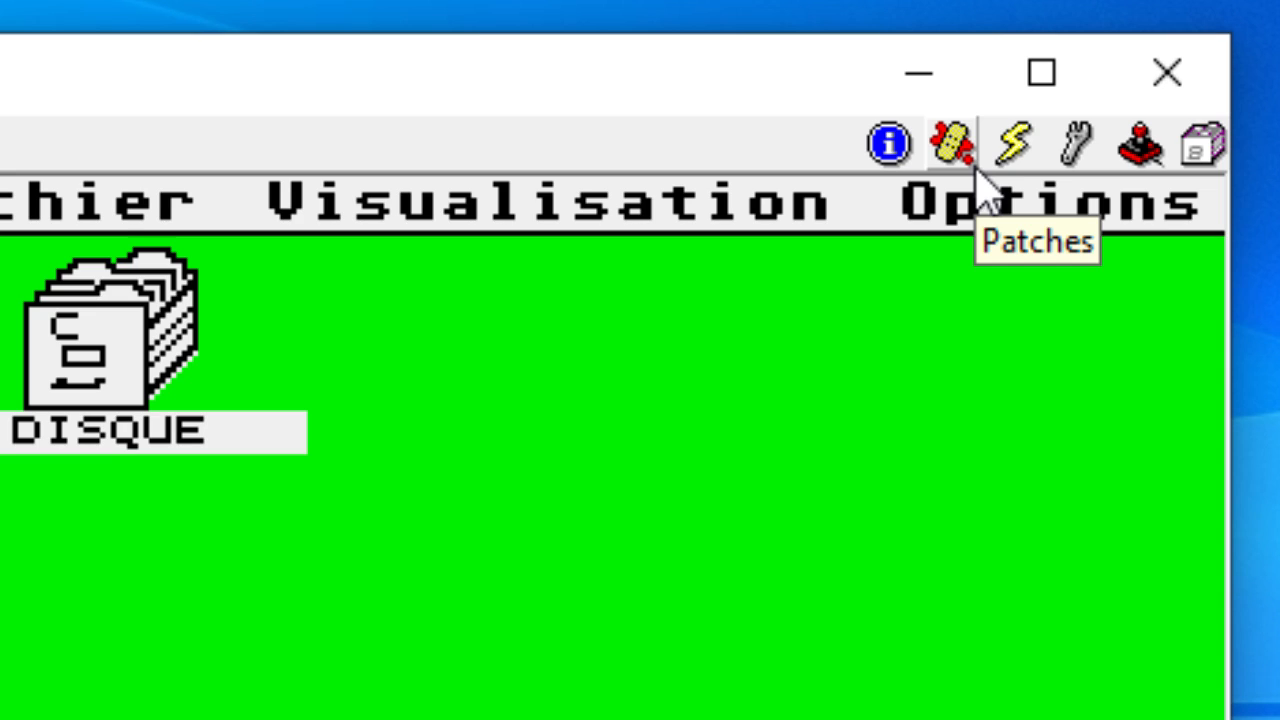
left_click(975, 165)
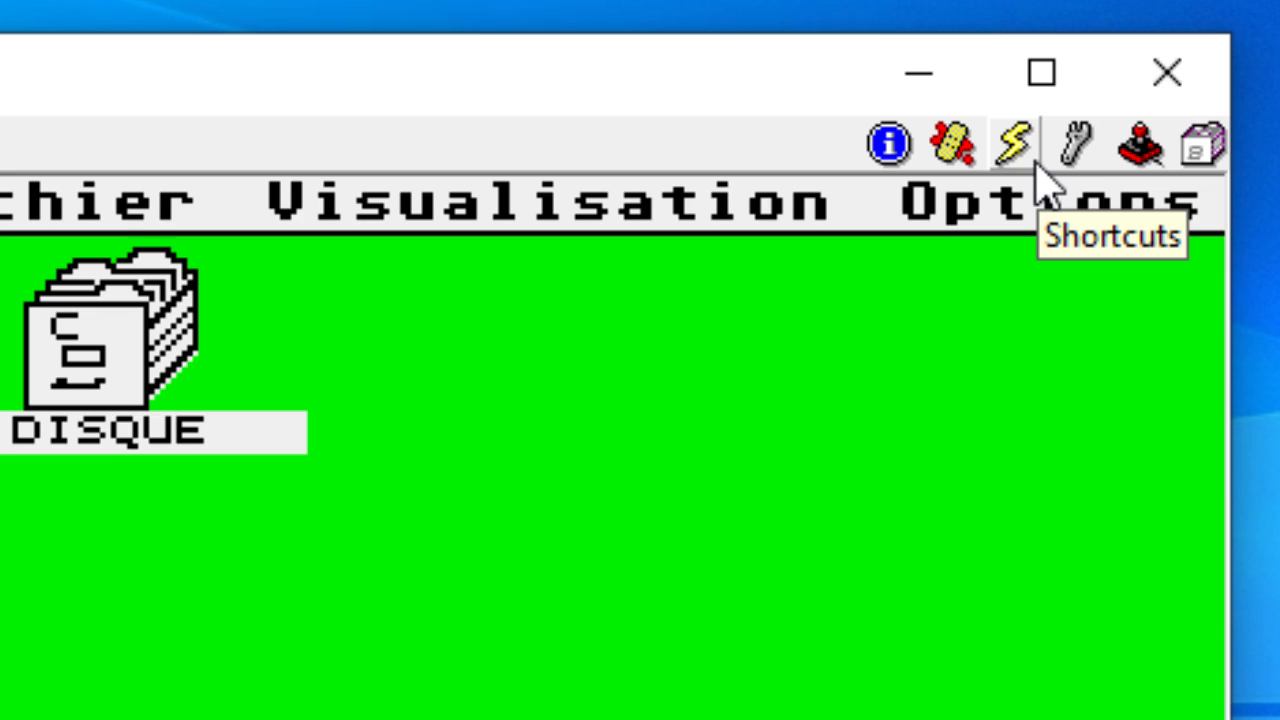
left_click(1034, 165)
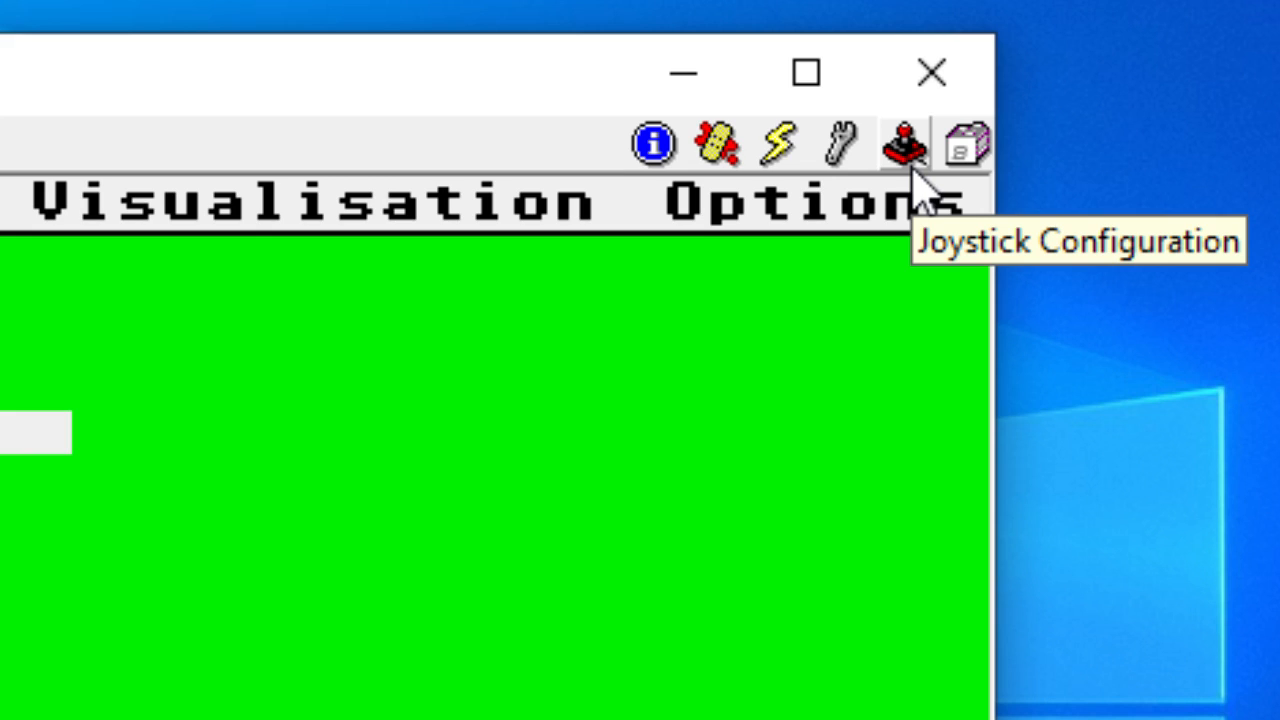
Inspect the joystick configuration for the standard, STE Port A and parallel ports, and the hard drives in the Disk Manager.
left_click(908, 160)
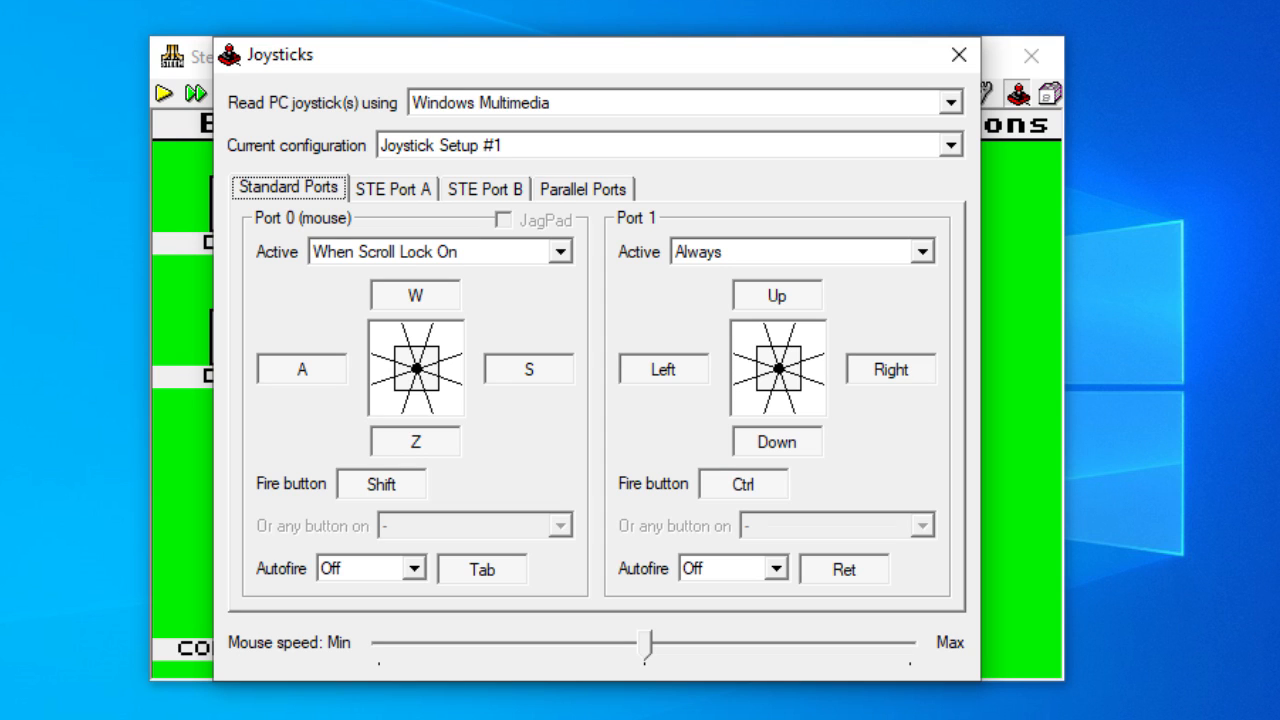
left_click(393, 189)
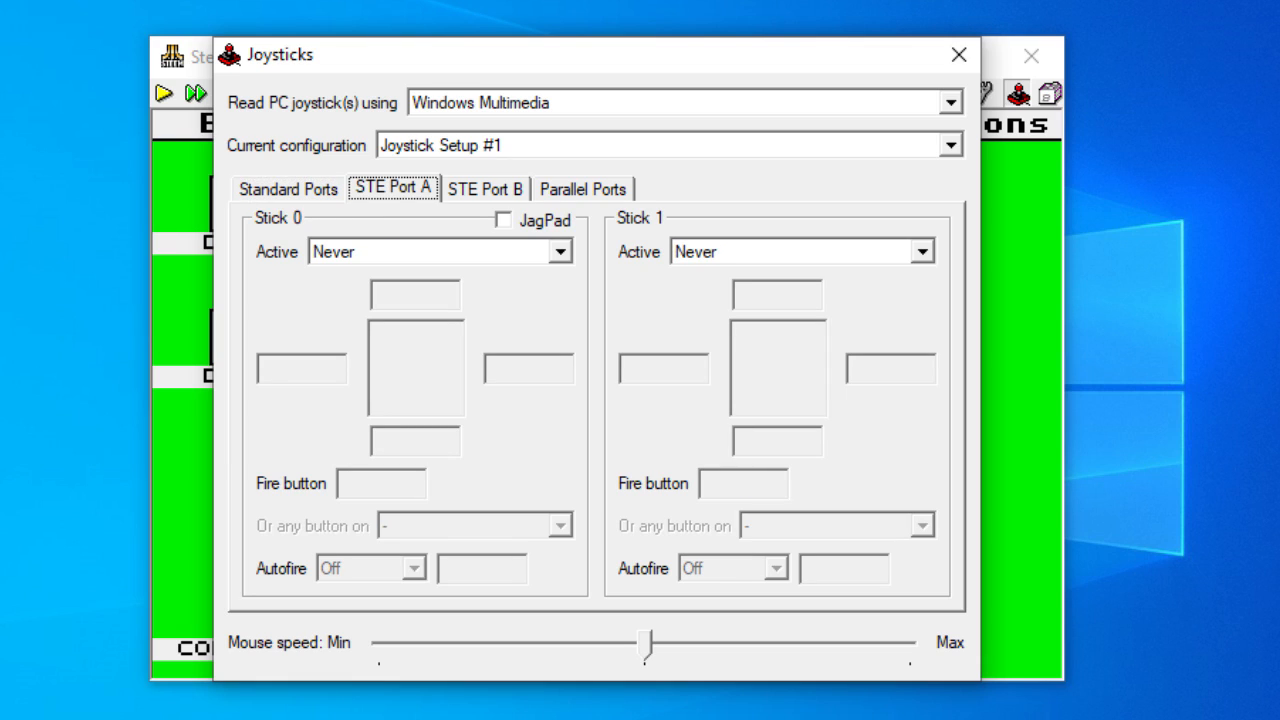
left_click(583, 189)
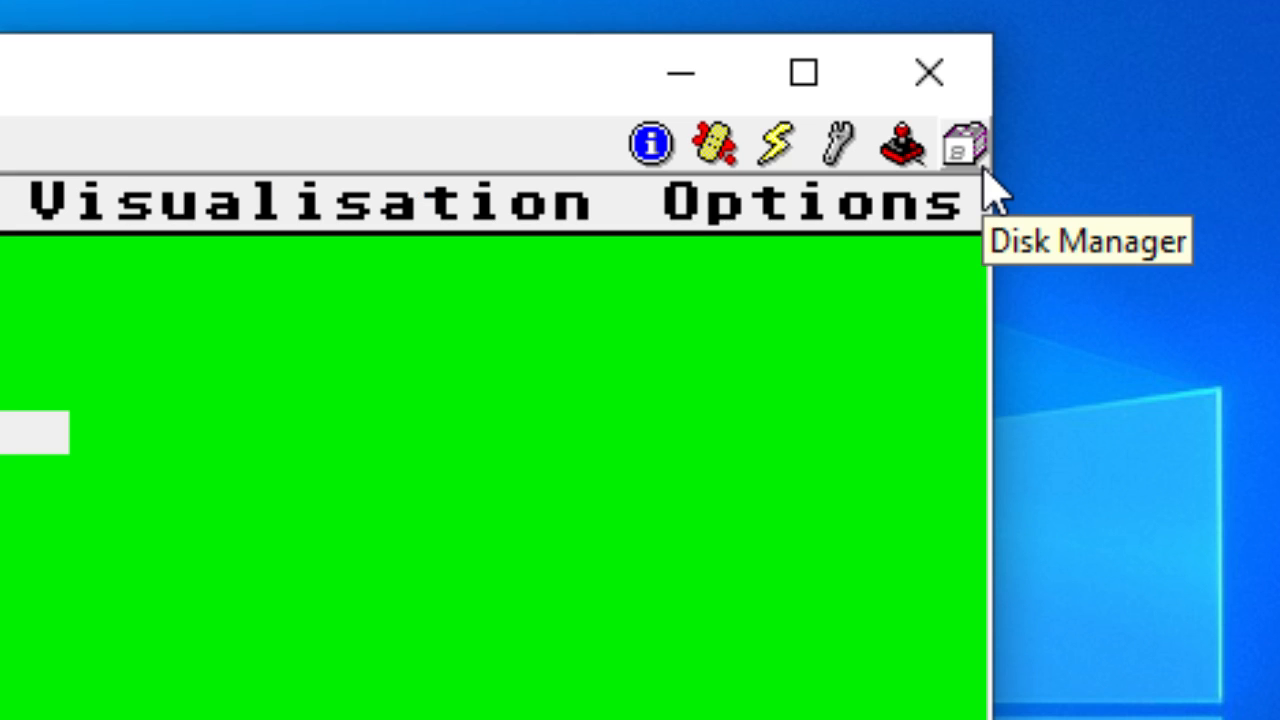
left_click(963, 145)
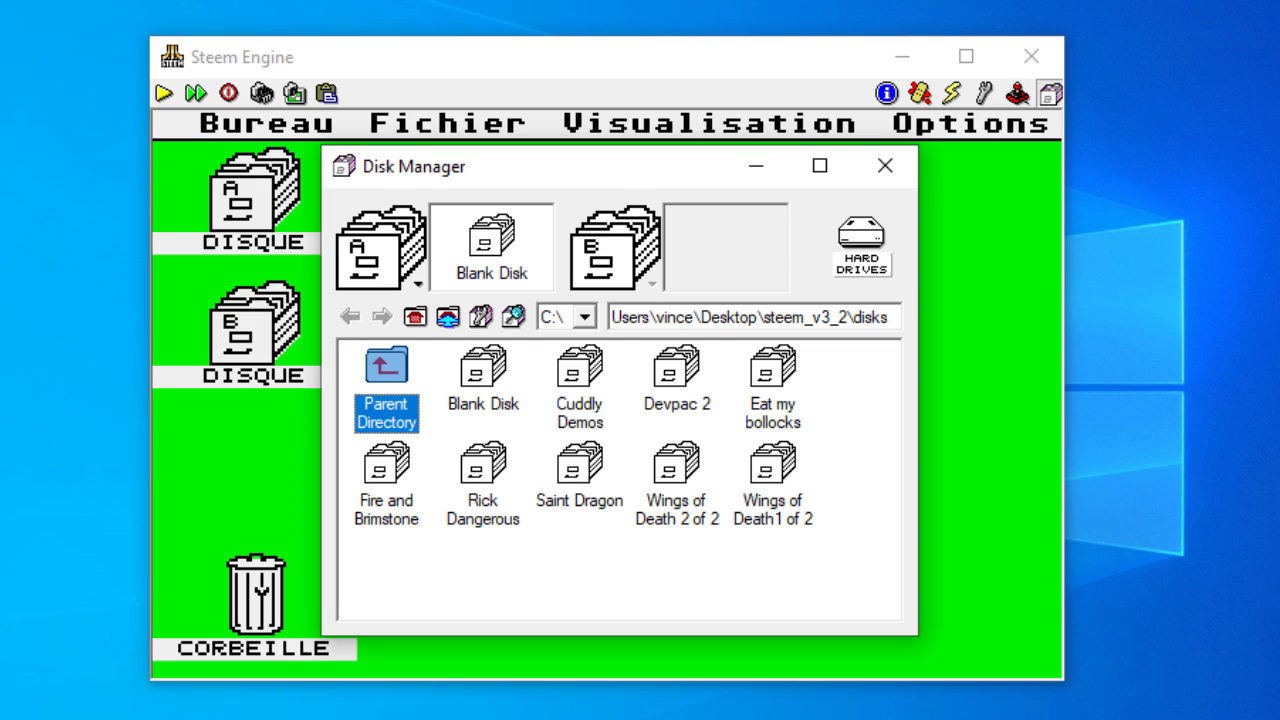
left_click(861, 246)
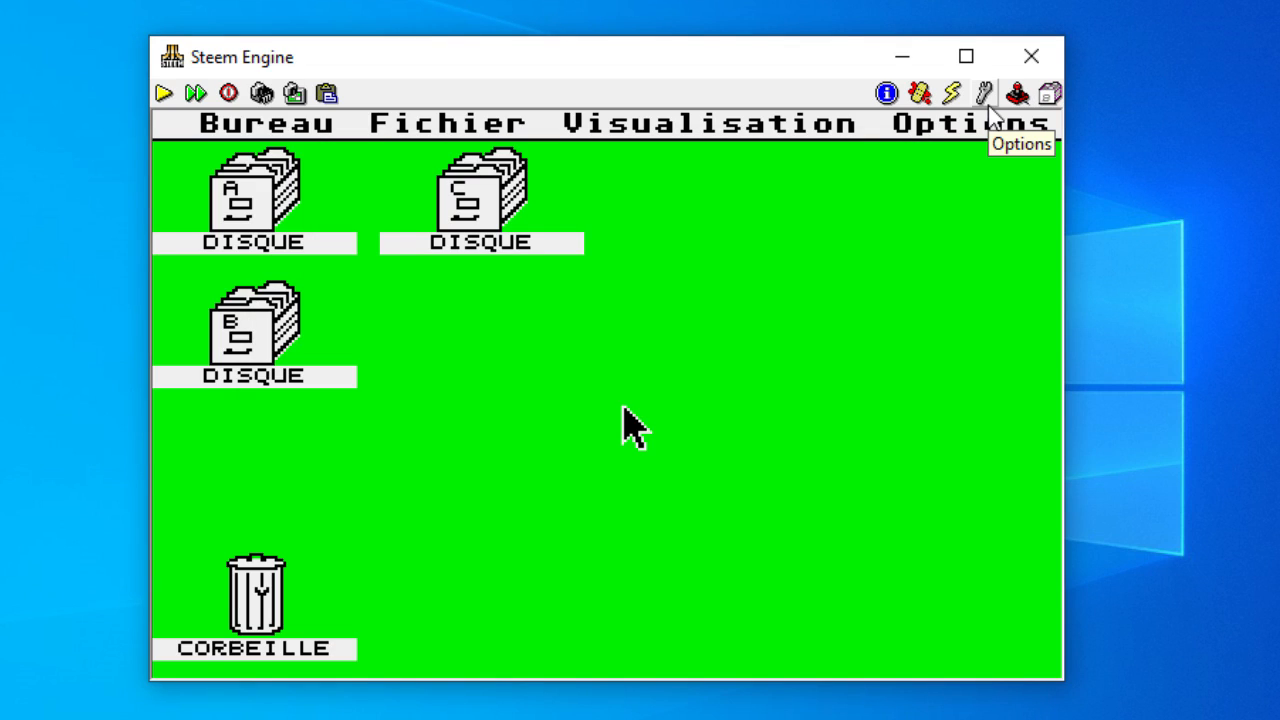
Open the emulator's options and examine the machine, TOS, MIDI, macros, general, sound and display settings.
left_click(986, 95)
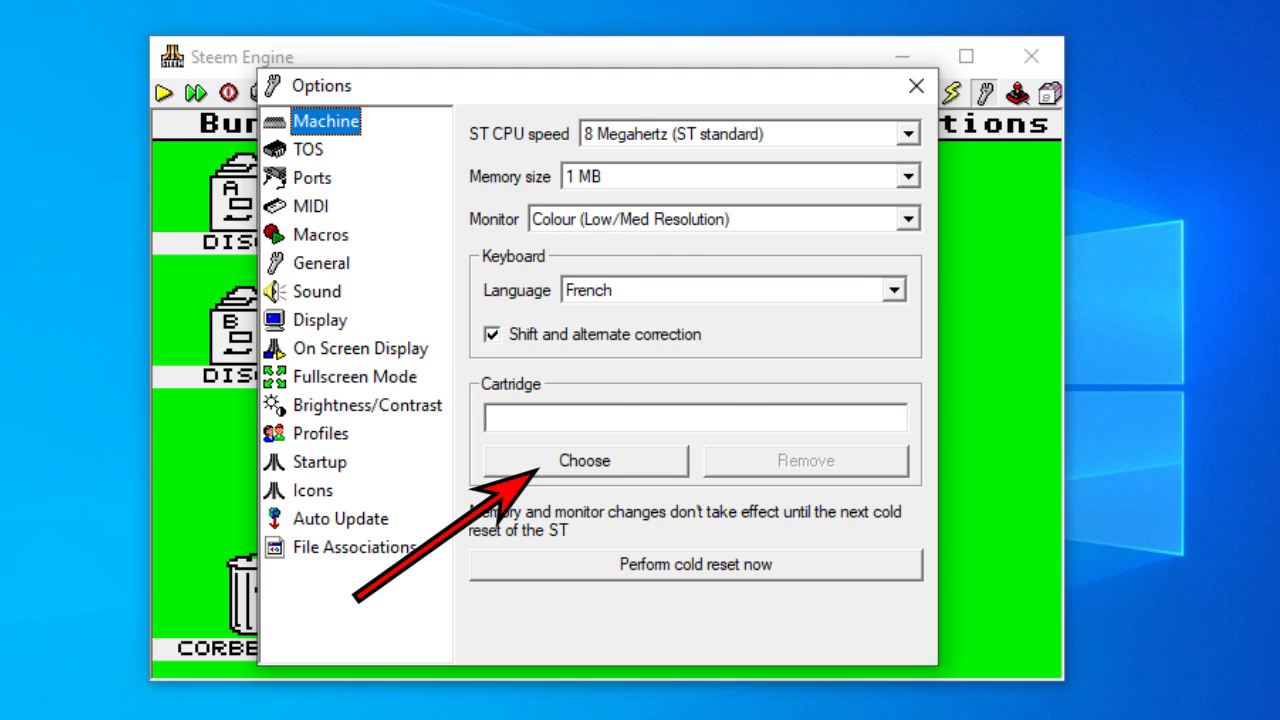
left_click(308, 150)
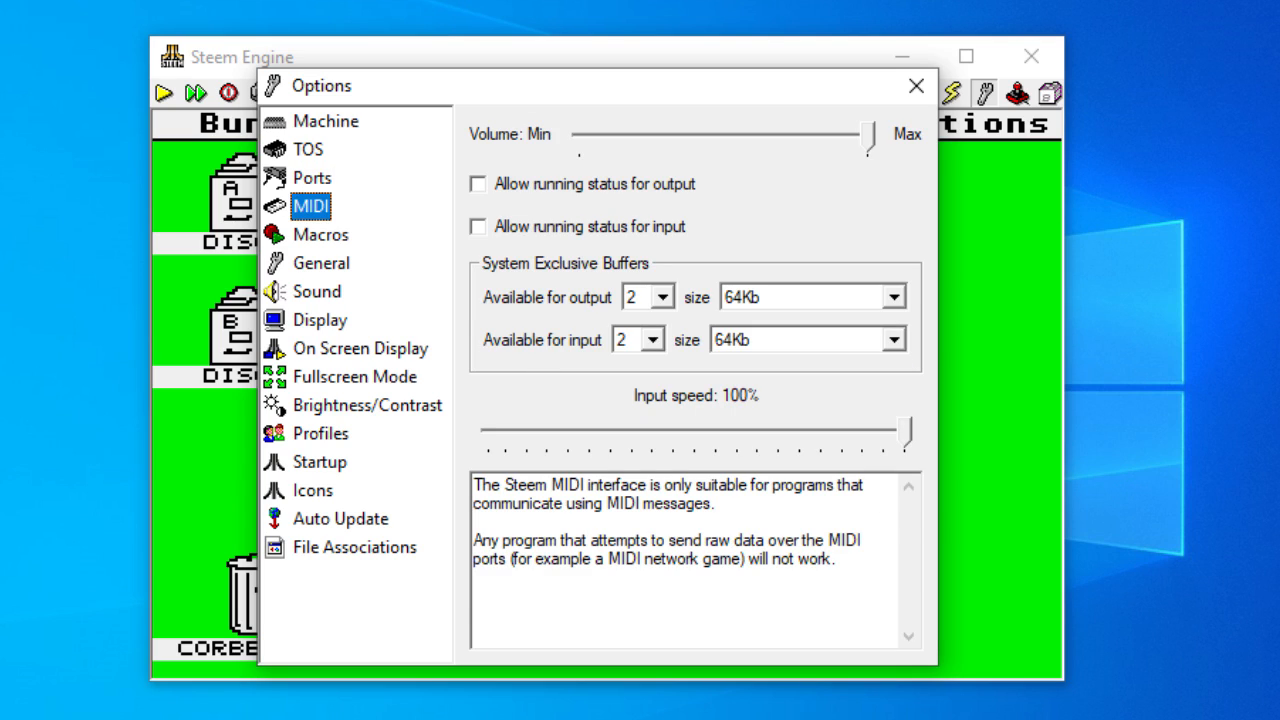
left_click(321, 235)
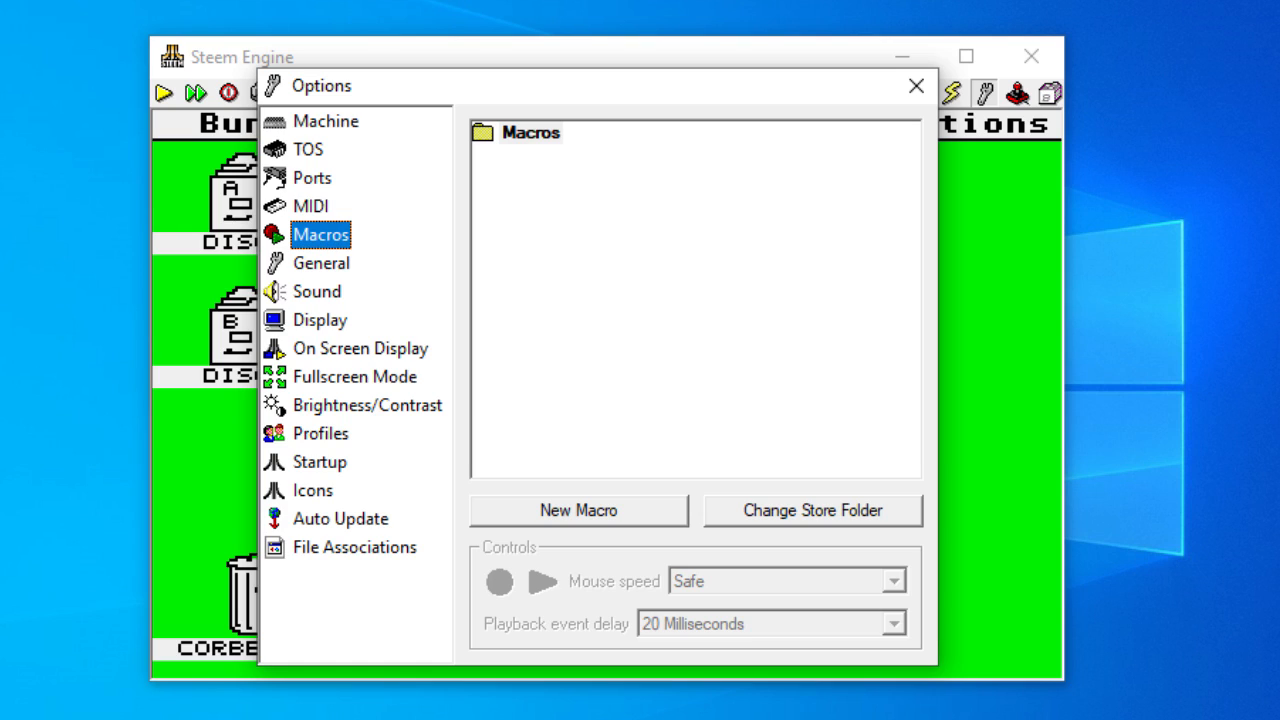
left_click(321, 263)
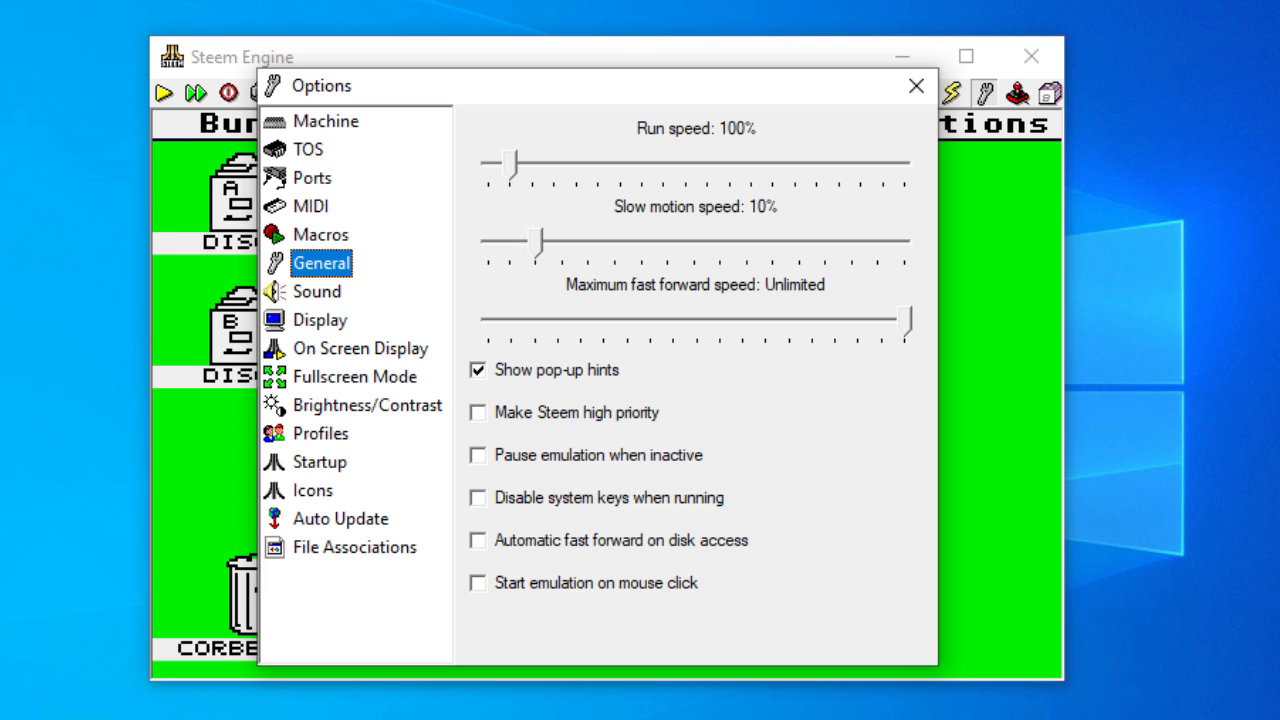
left_click(317, 292)
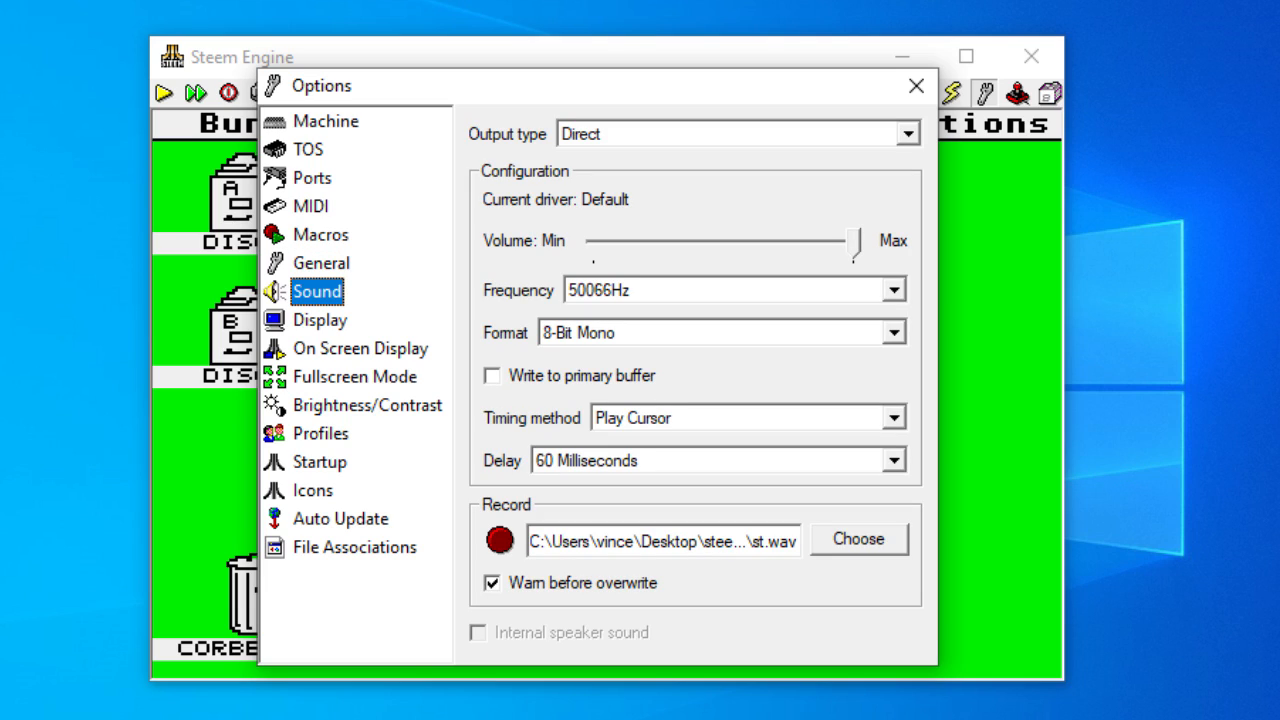
left_click(320, 320)
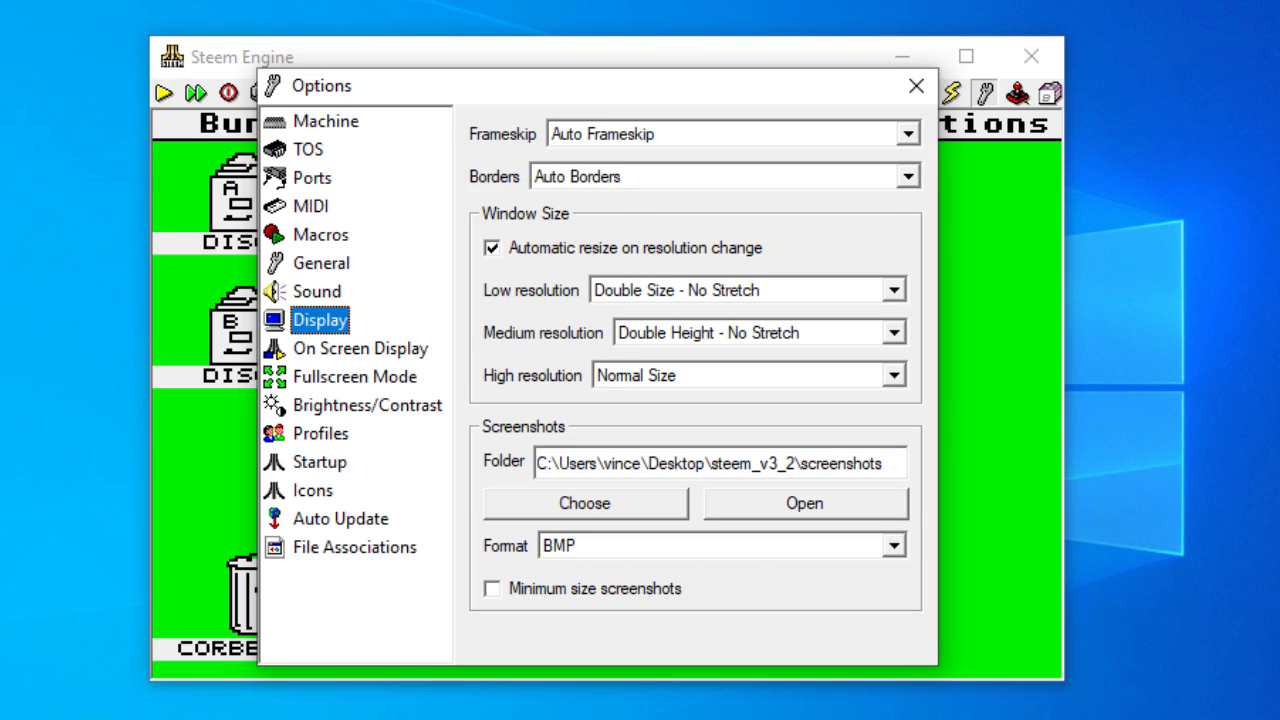
Examine the on-screen display, brightness and contrast, profiles, startup and icon settings.
left_click(360, 349)
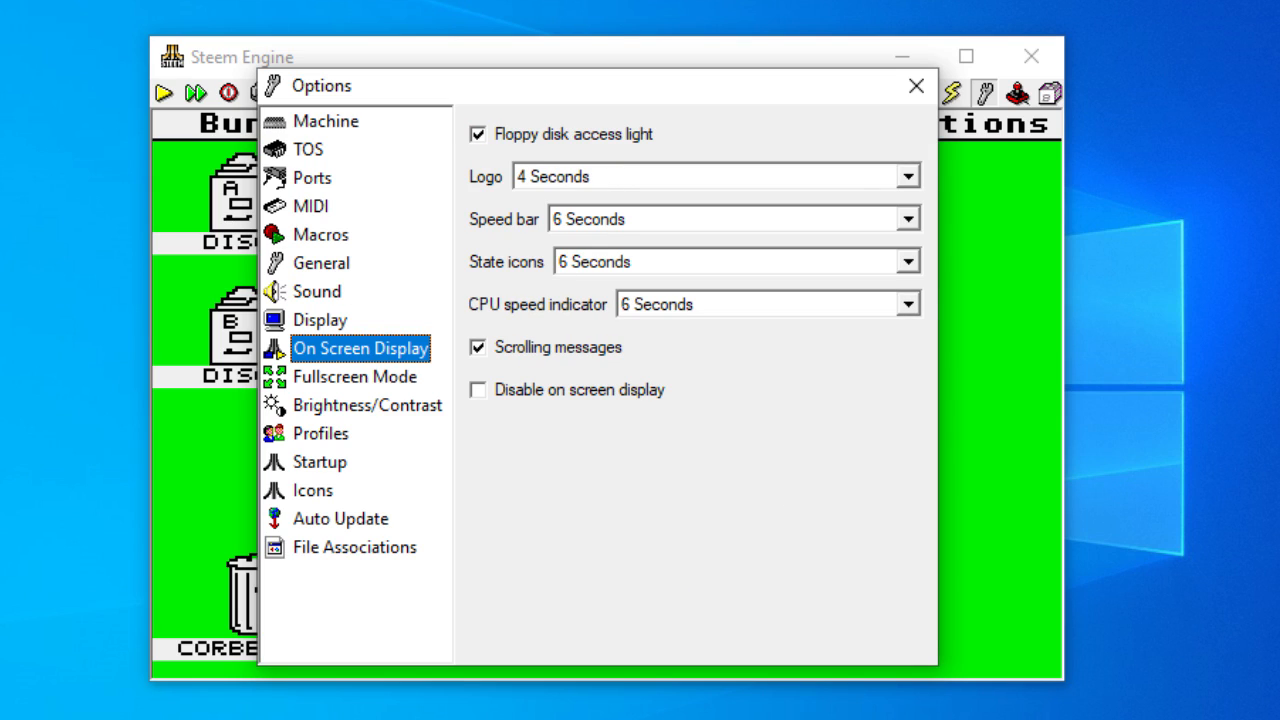
left_click(367, 405)
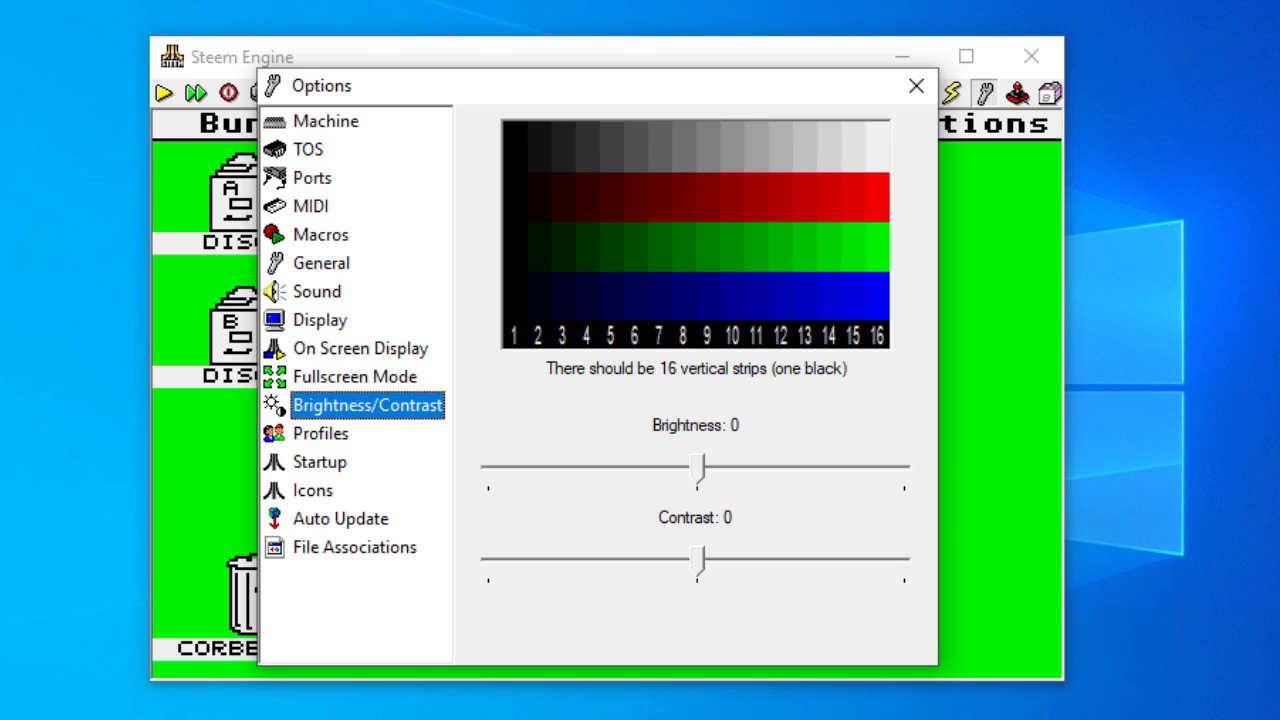
left_click(321, 434)
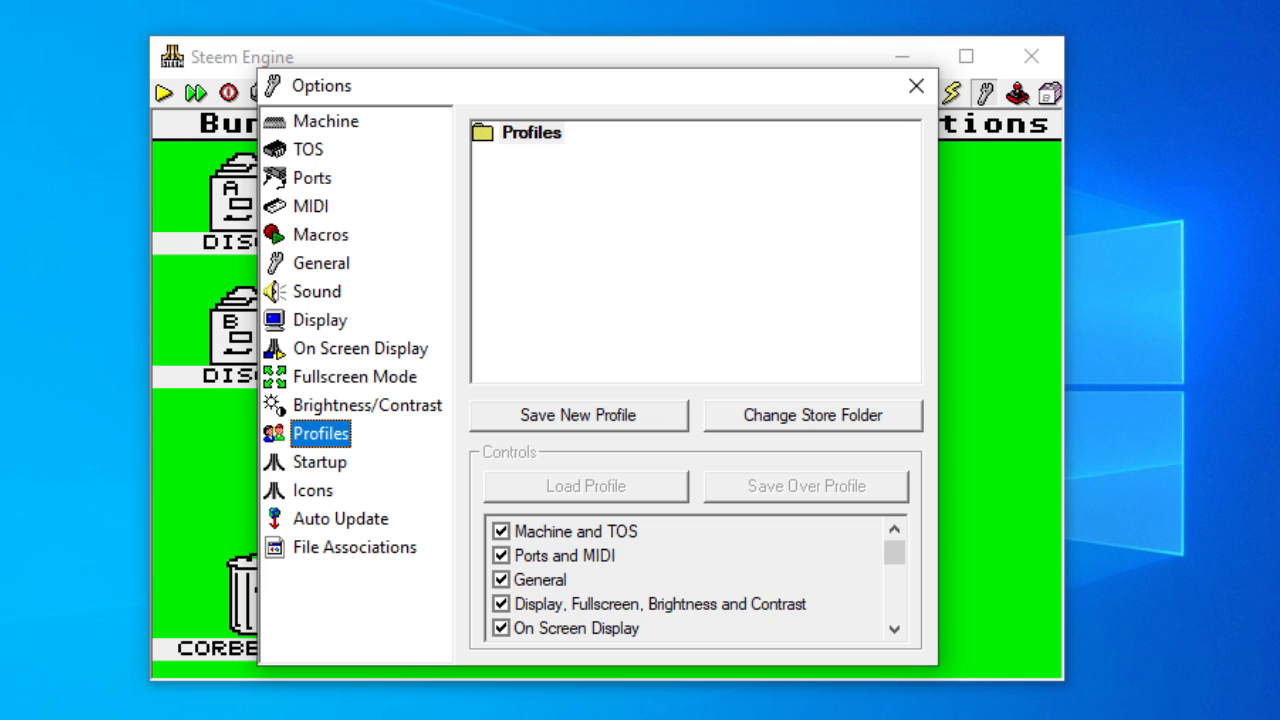
left_click(320, 462)
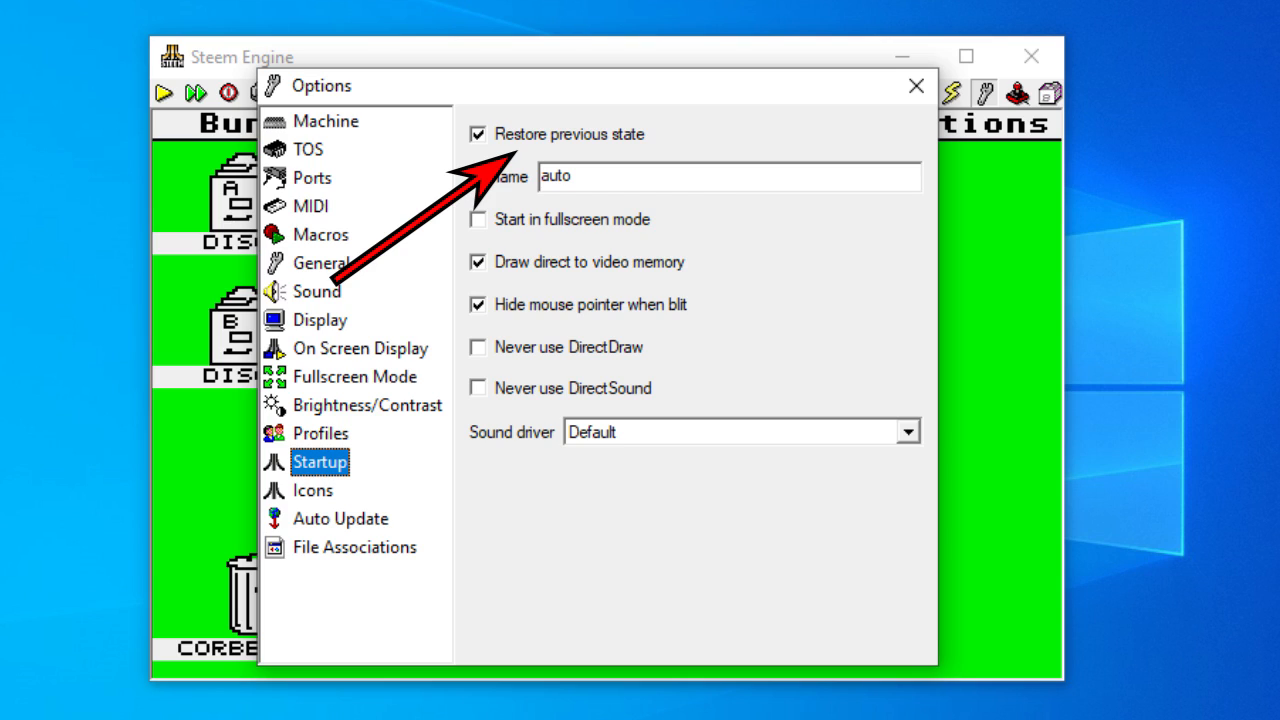
left_click(313, 490)
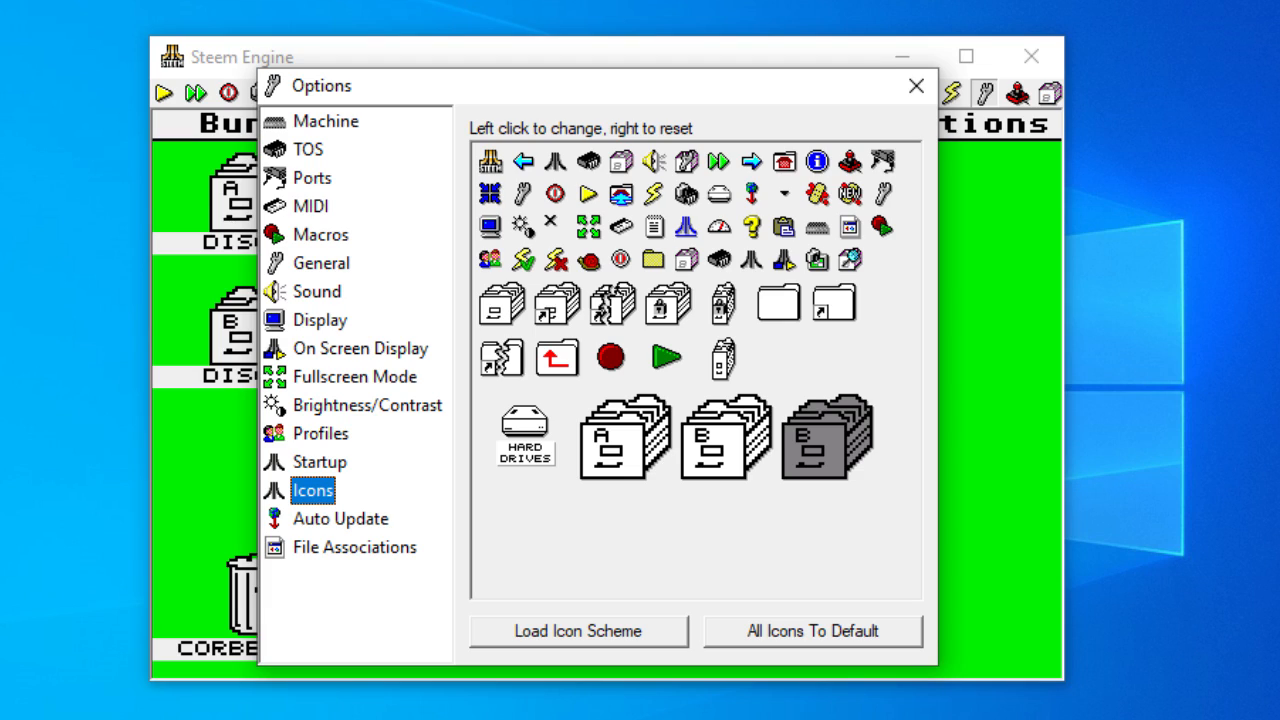
Disable automatic update checking in the emulator's auto-update settings.
left_click(341, 519)
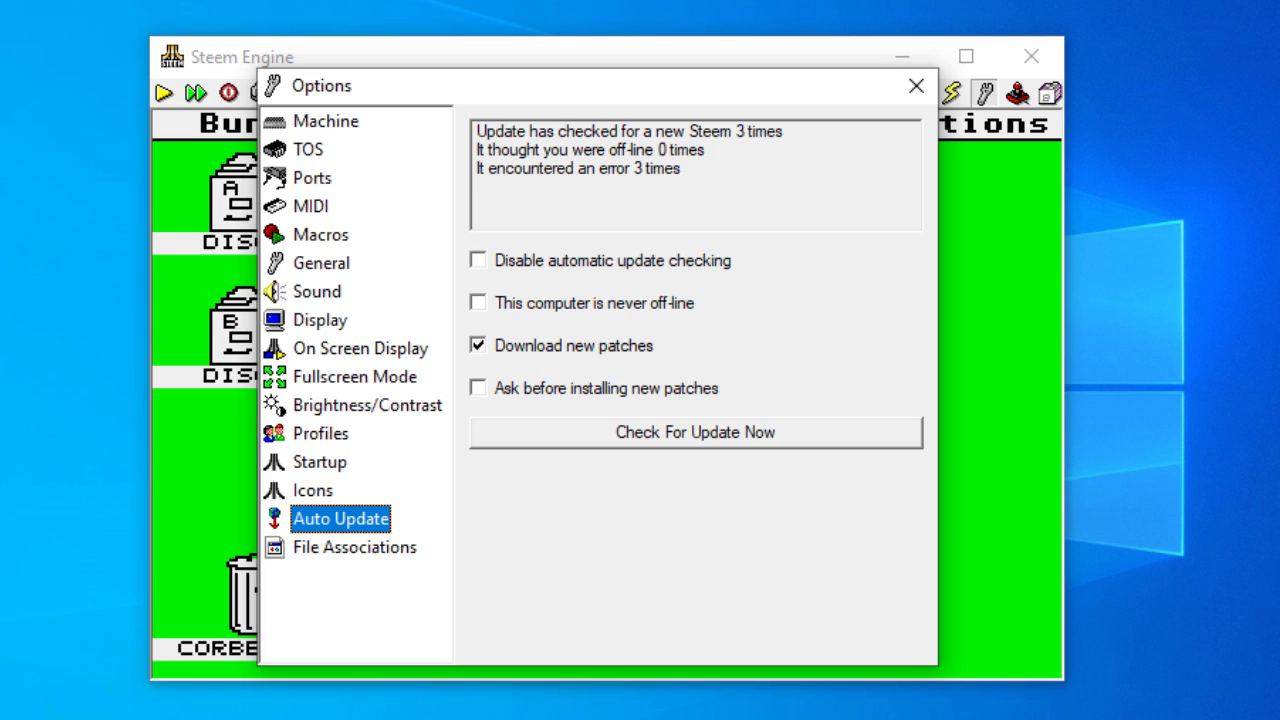
left_click(479, 260)
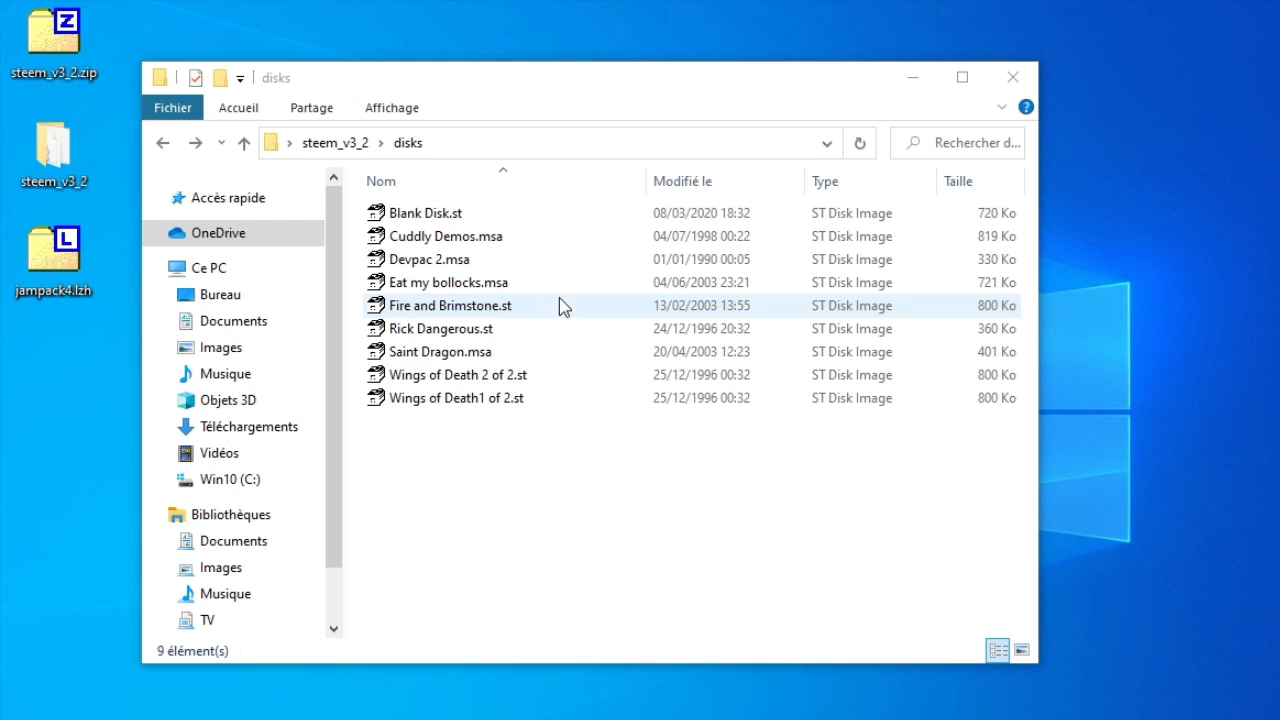
Open Cuddly Demos.msa from the disks folder, and inspect the Disk Manager's available actions for the Devpac 2 disk image.
double_click(440, 240)
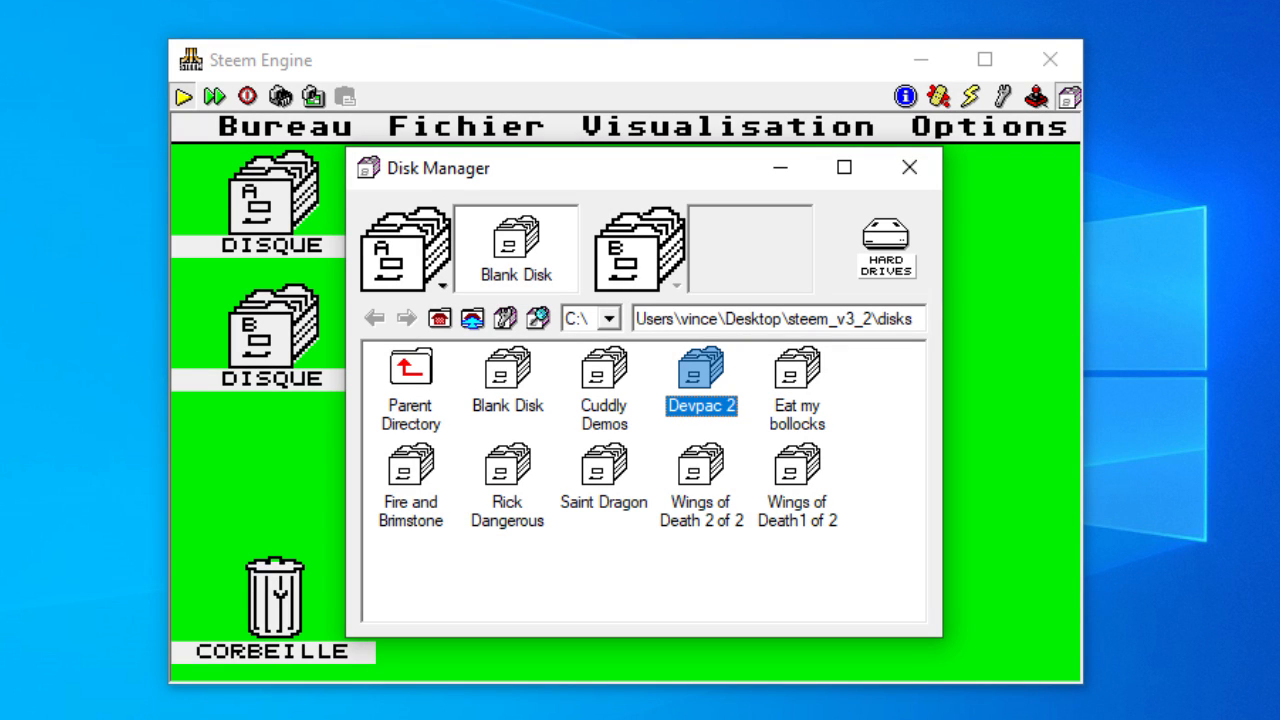
right_click(707, 378)
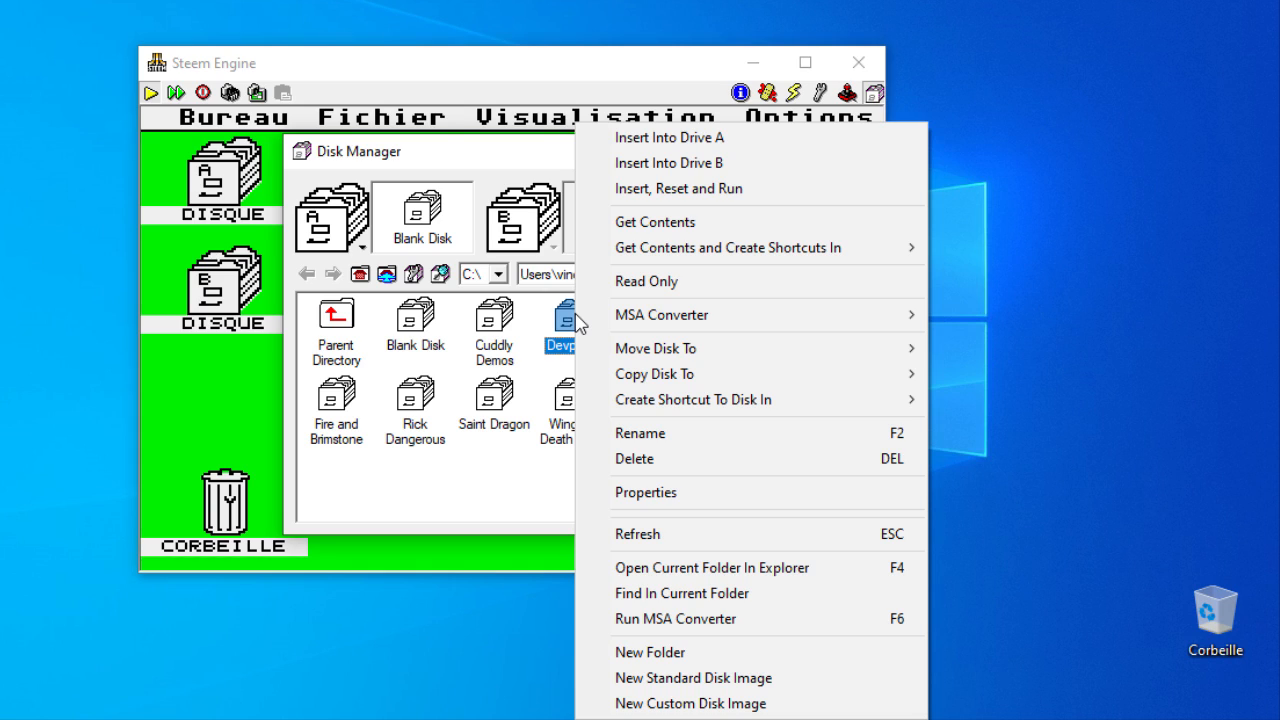
left_click(417, 278)
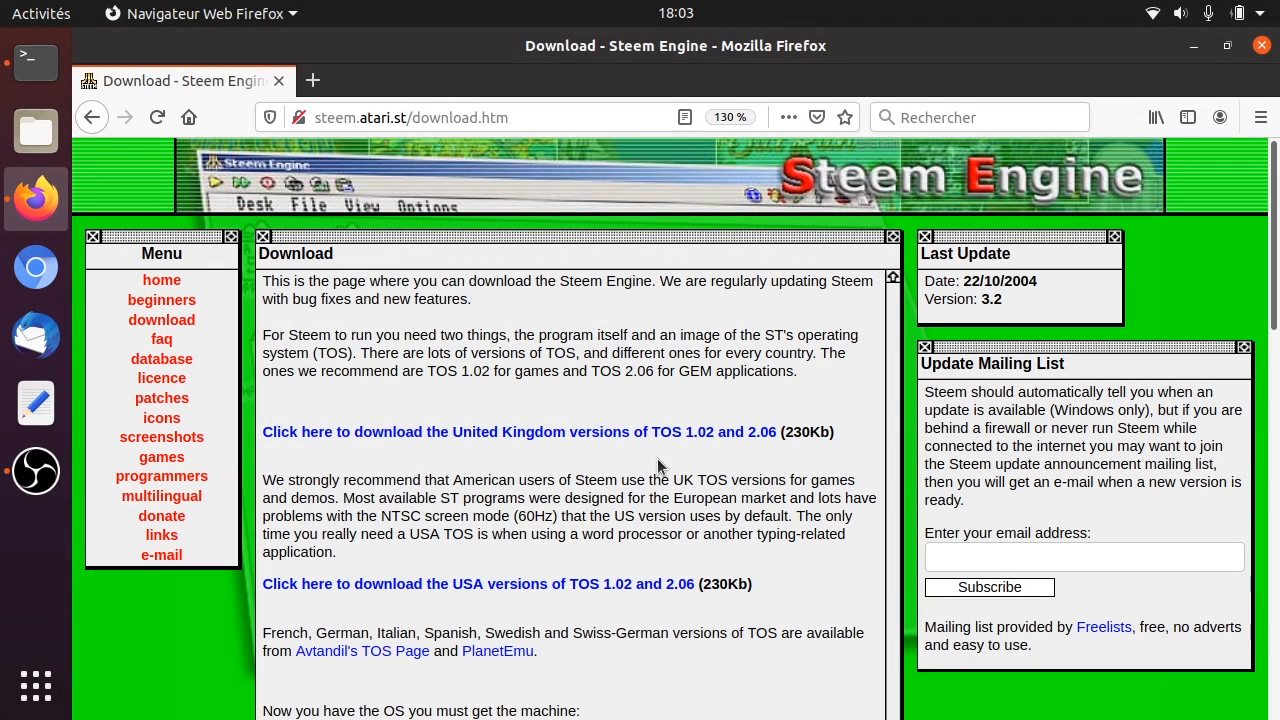
In Firefox on Linux, download XSteem 3.2 for Linux from the Steem download page and save xsteem_v3_2-i486.tar.gz.
scroll(657, 458, "down", 5)
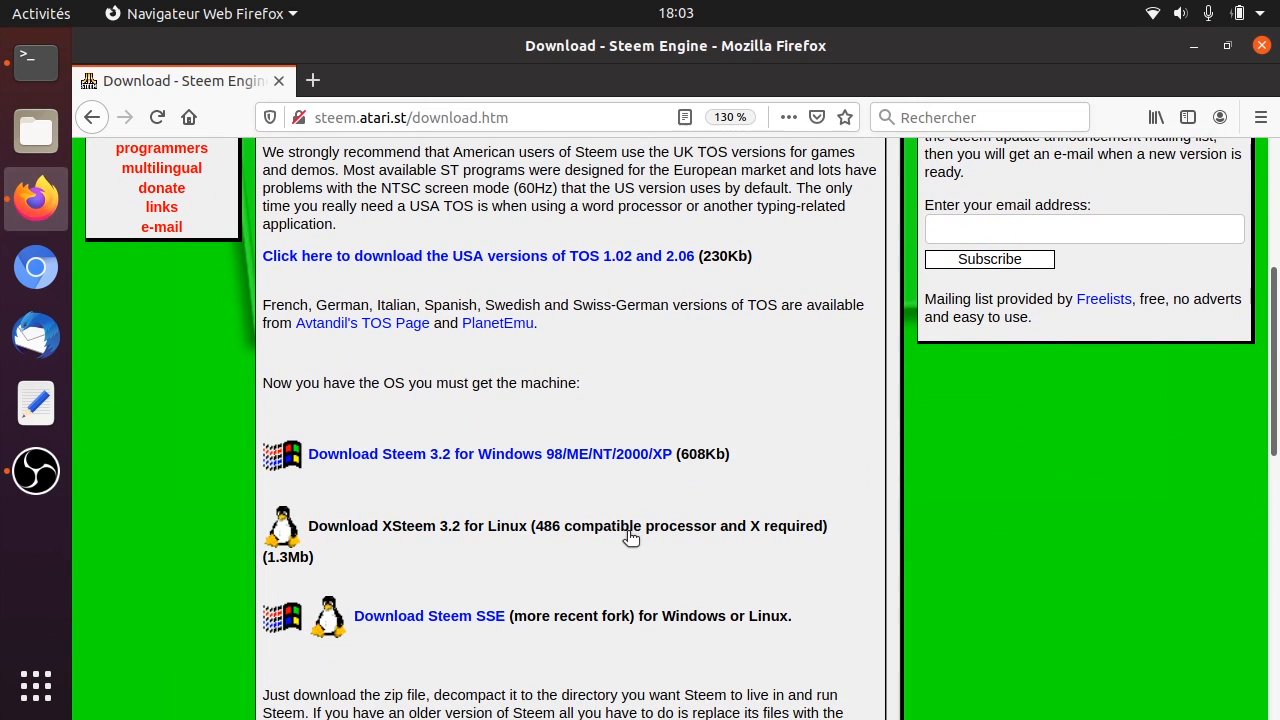
left_click(628, 537)
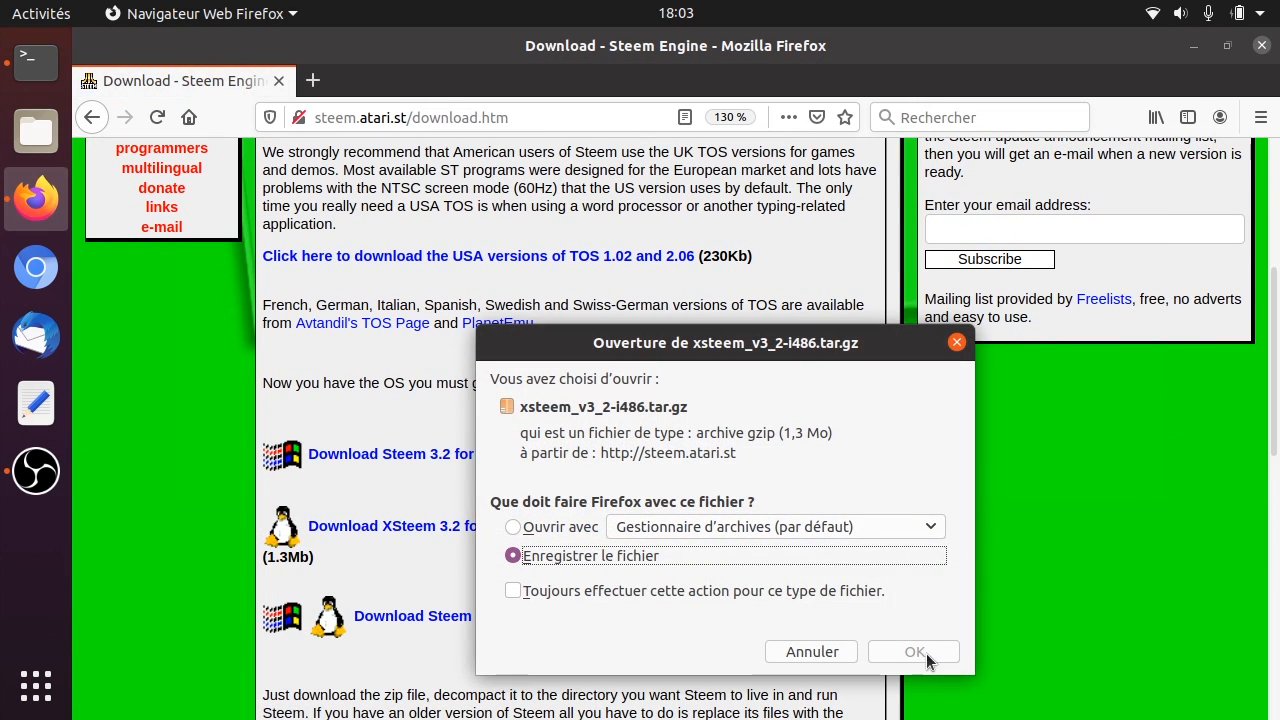
left_click(908, 651)
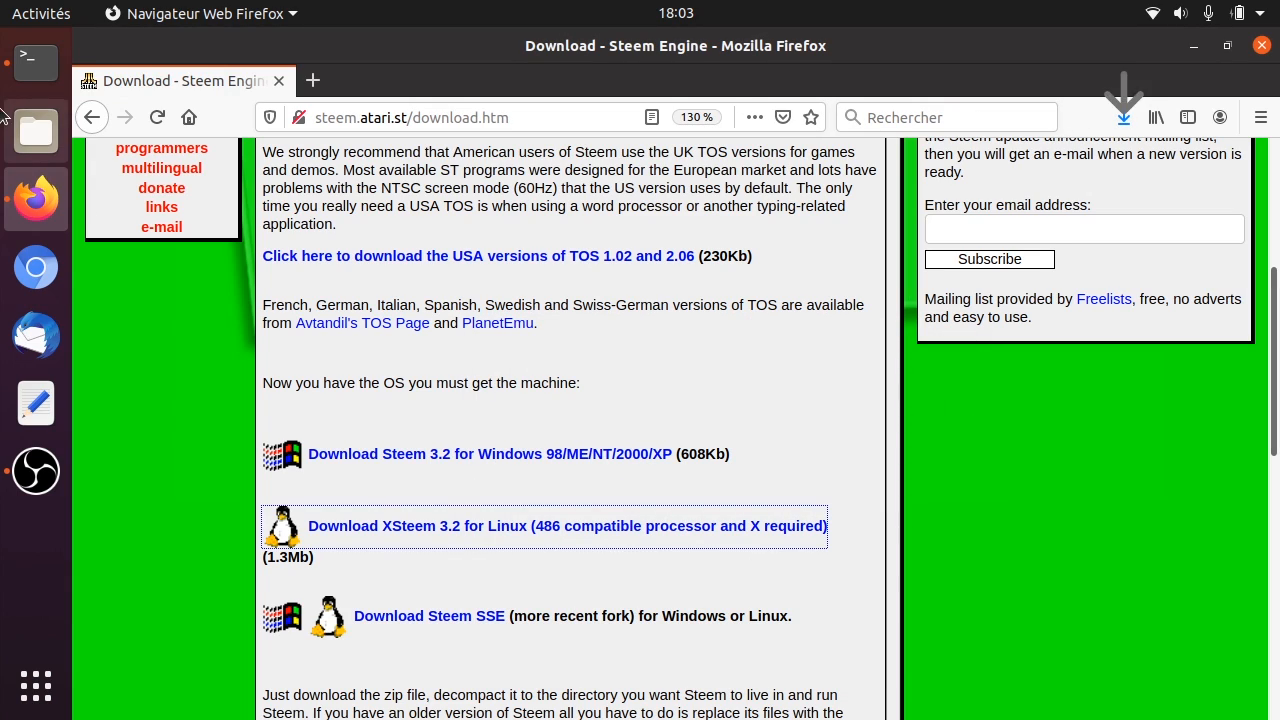
Switch to the Terminal and extract ~/Téléchargements/xsteem_v3_2-i486.tar.gz into the steem folder with tar xvf.
left_click(30, 60)
type("tar xvf ~/Téléchargements/xsteem_v3_2-1486.tar.gz")
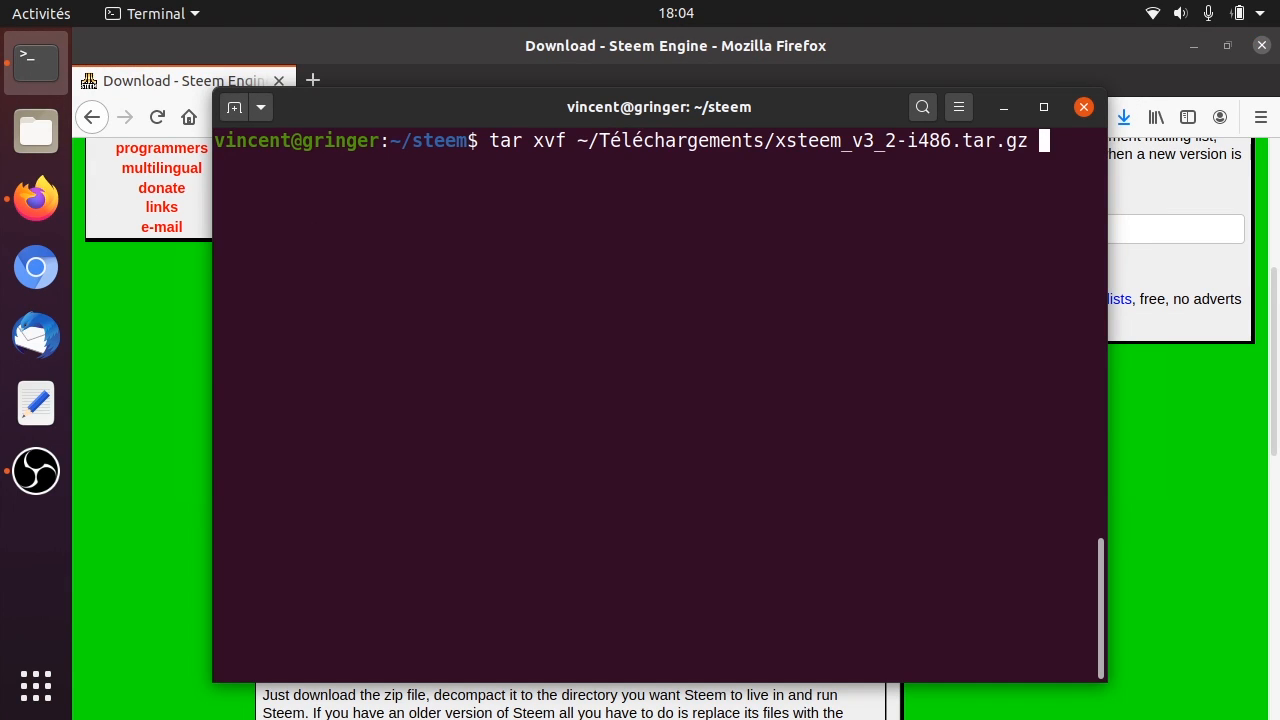
key("Return")
Launch the emulator with ./steem and continue past its welcome dialog into the initial setup.
type("./steem")
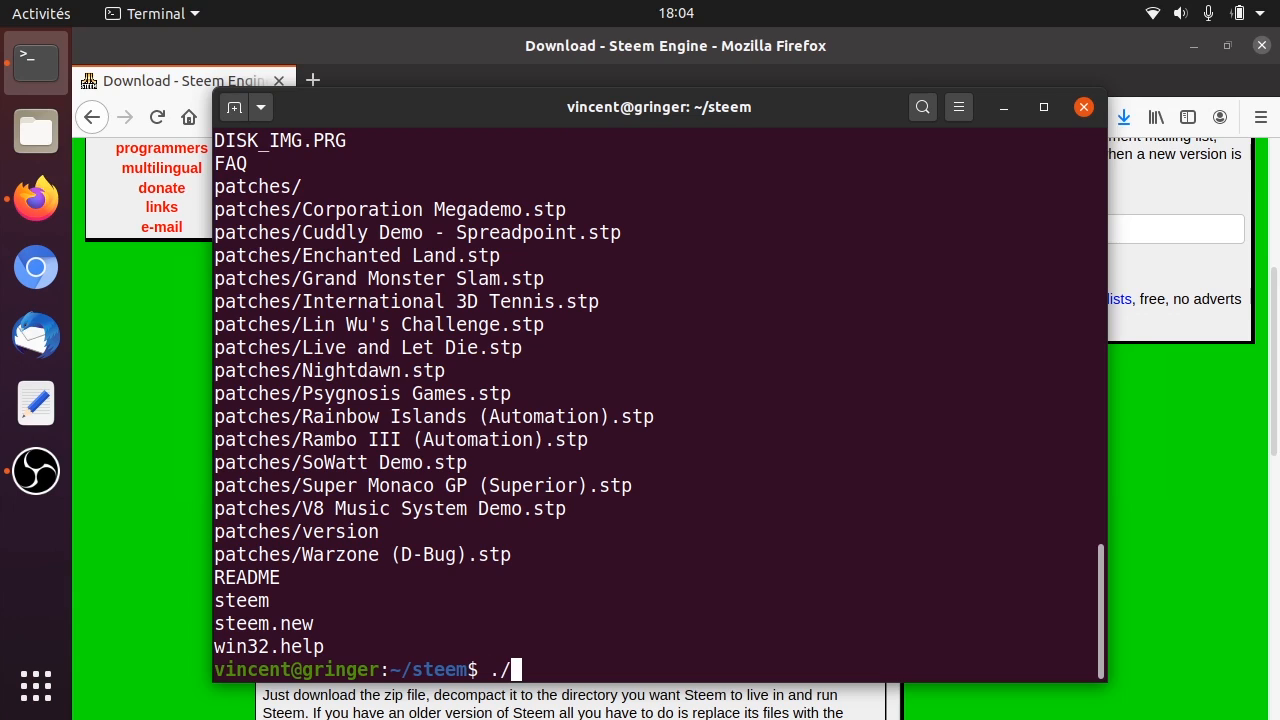
key("Return")
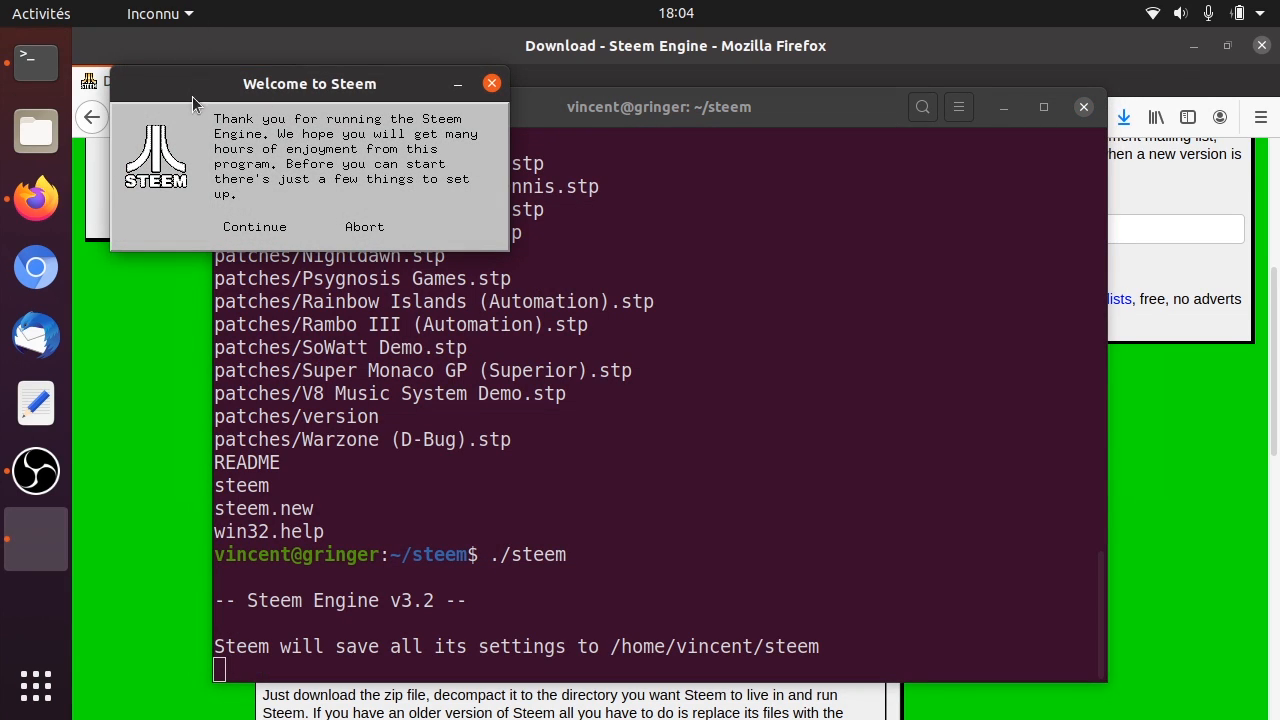
left_click(247, 228)
left_click(405, 272)
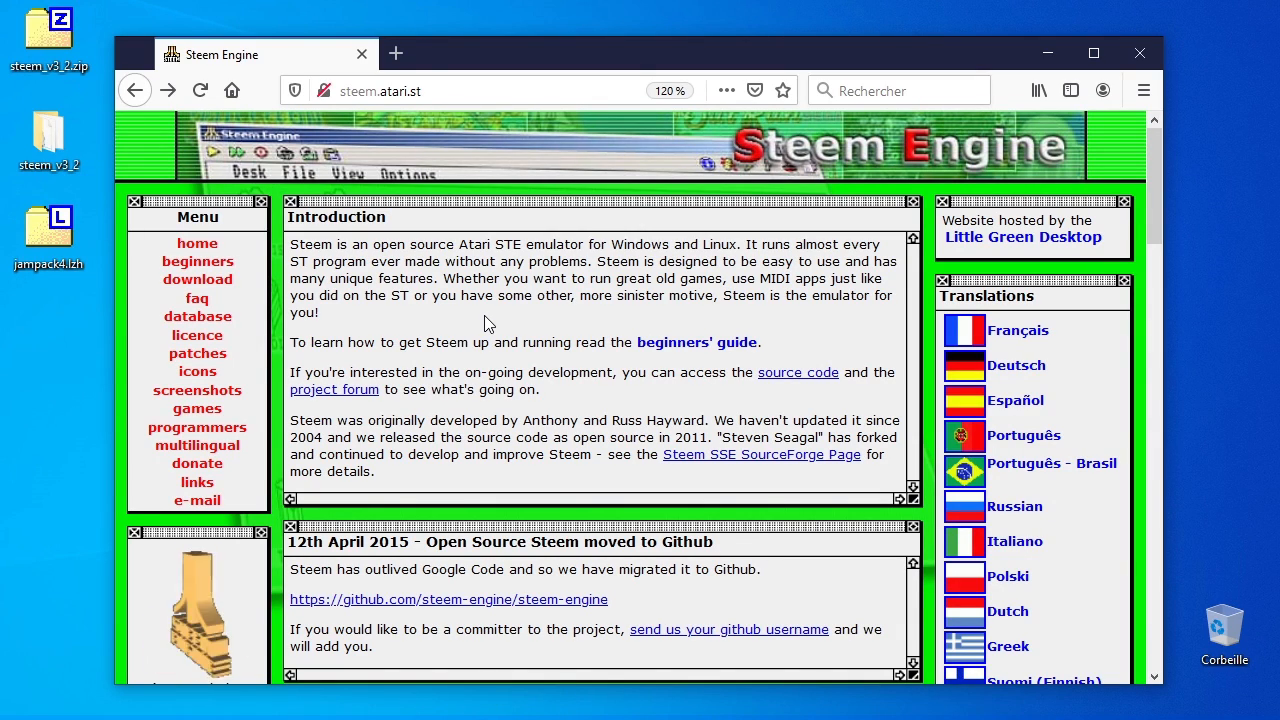
On the Steem website in the Windows browser, open the programmers page and examine its Debug Build section.
left_click(206, 427)
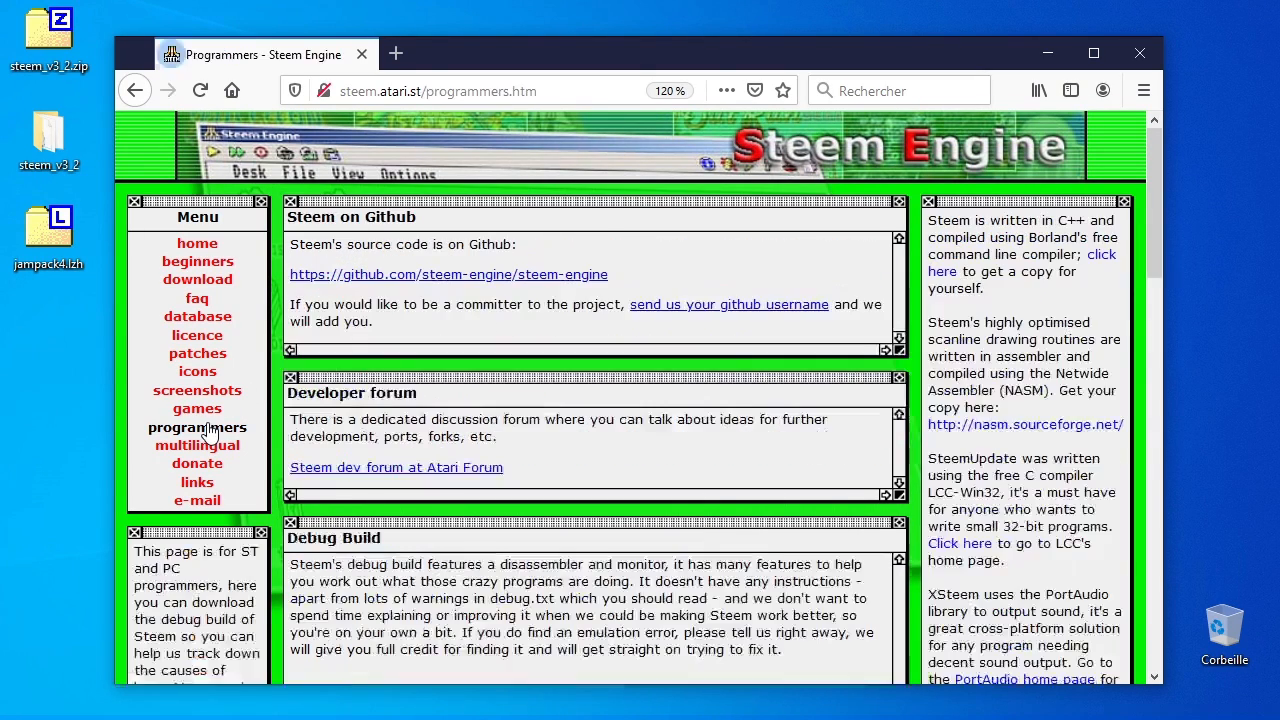
scroll(608, 441, "down", 4)
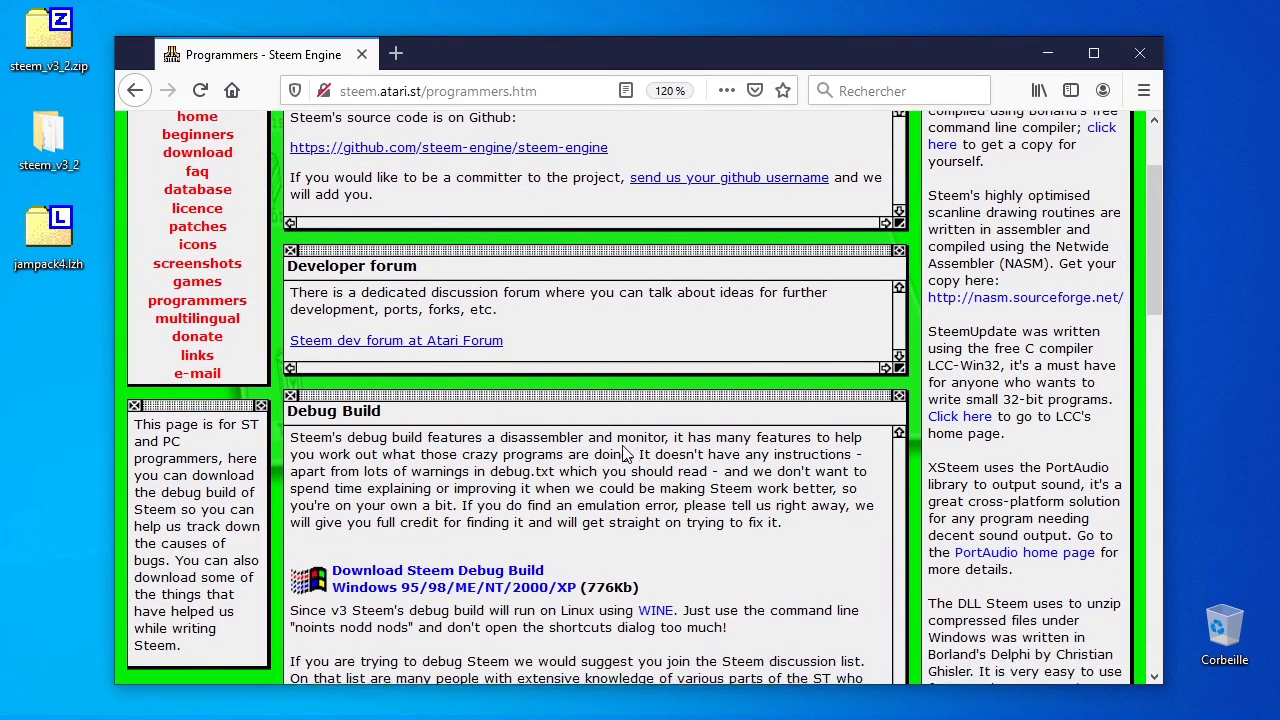